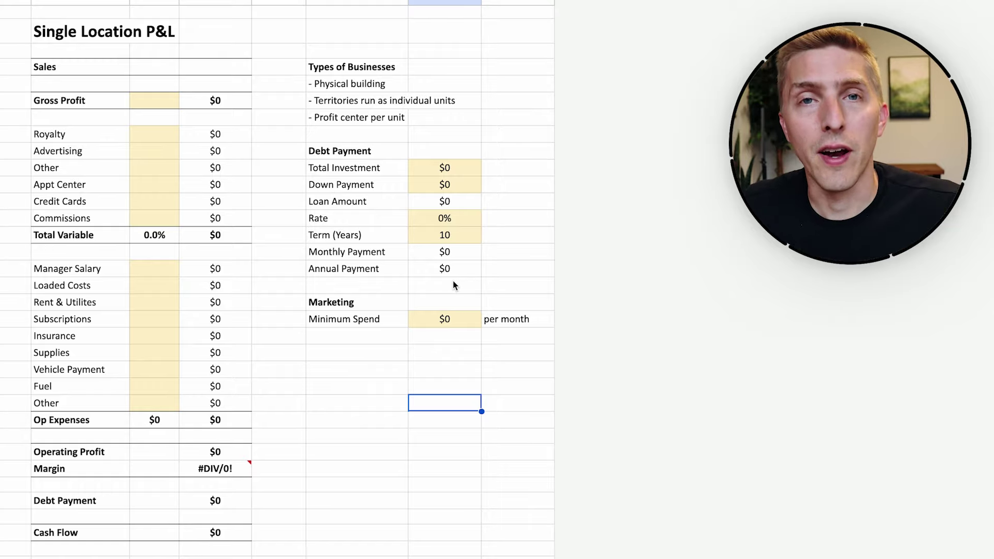
Examine the variable cost lines from Advertising through Commissions, along with the Debt Payment and Cash Flow rows of the P&L.
click(91, 240)
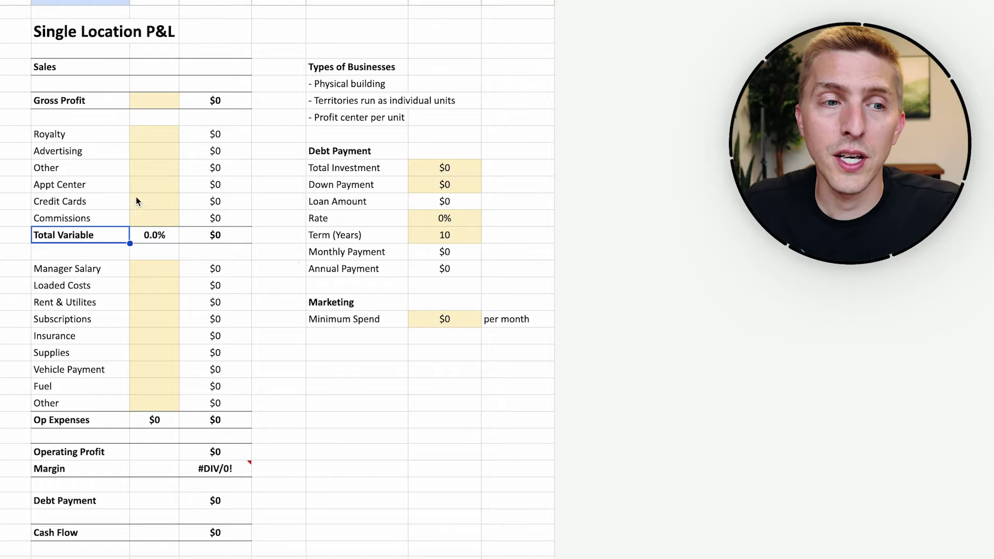
click(99, 156)
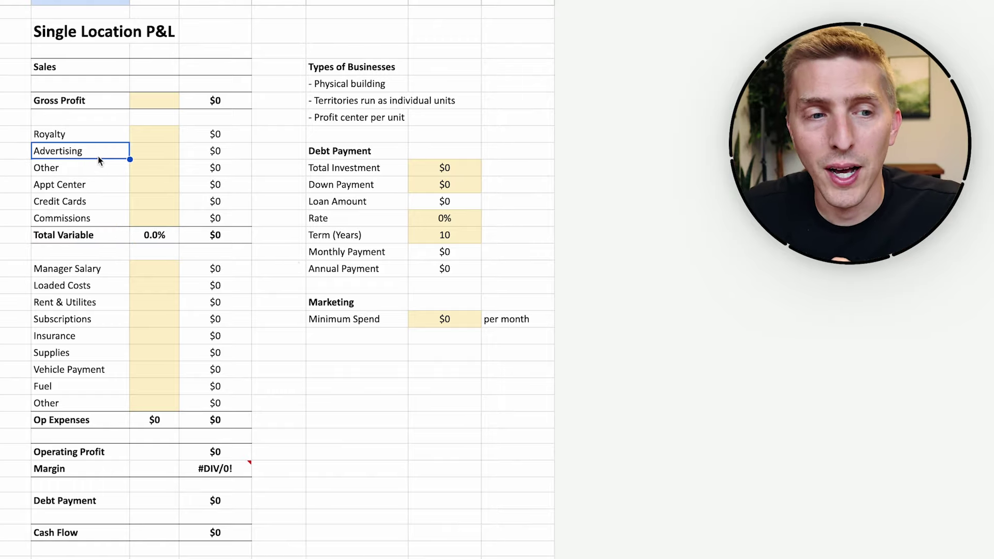
key(Down)
key(Down)
key(Up)
key(Down)
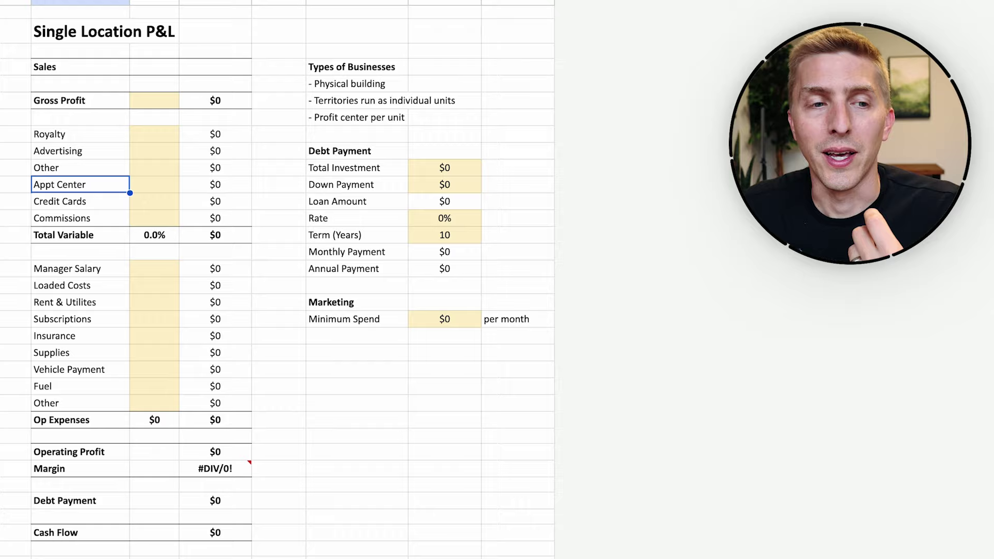
key(Up)
key(Down)
key(Up)
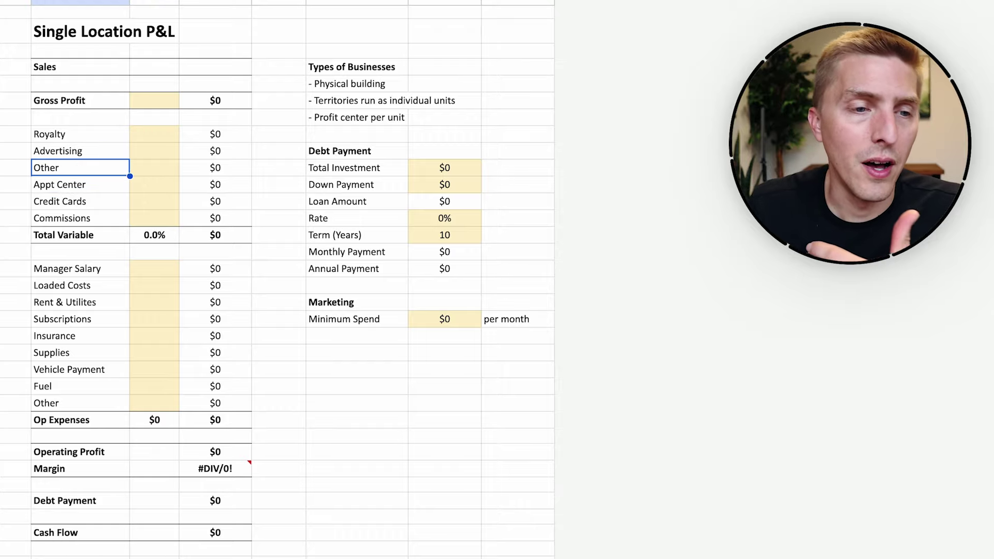
key(Down)
key(Down)
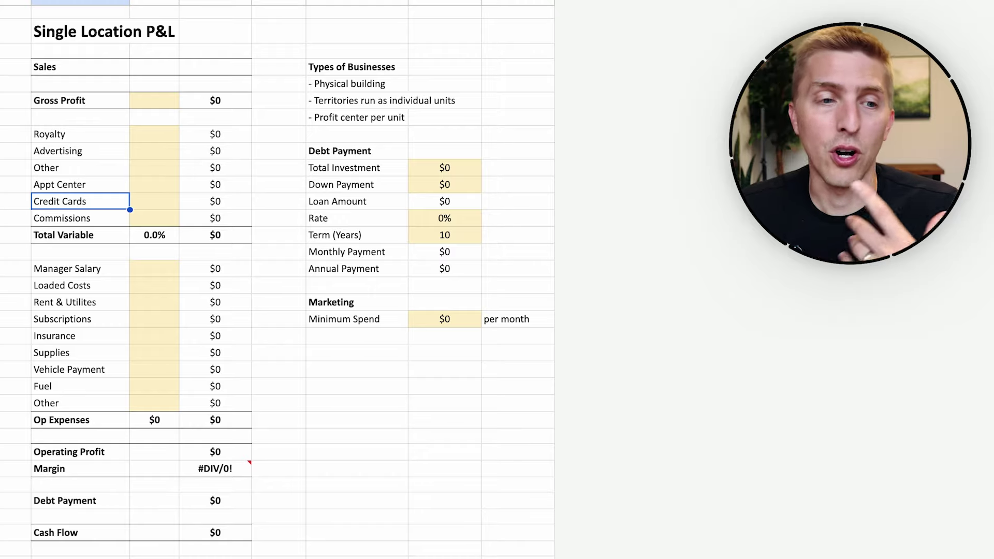
key(Down)
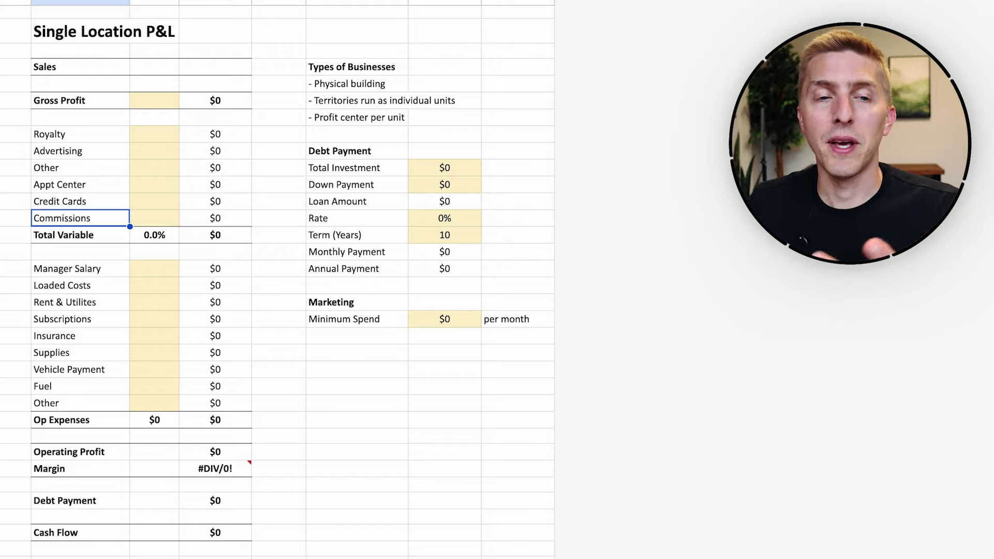
click(151, 220)
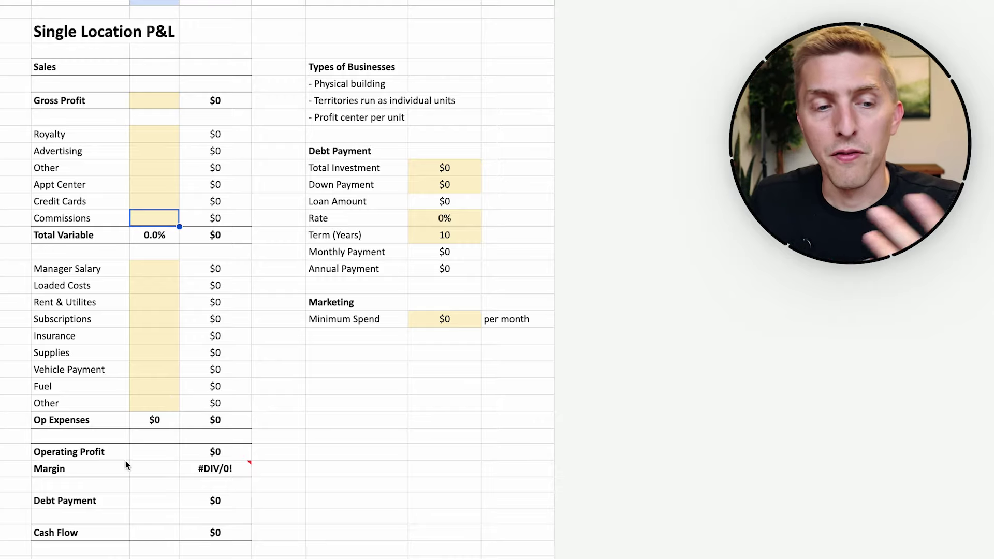
drag(50, 503, 217, 505)
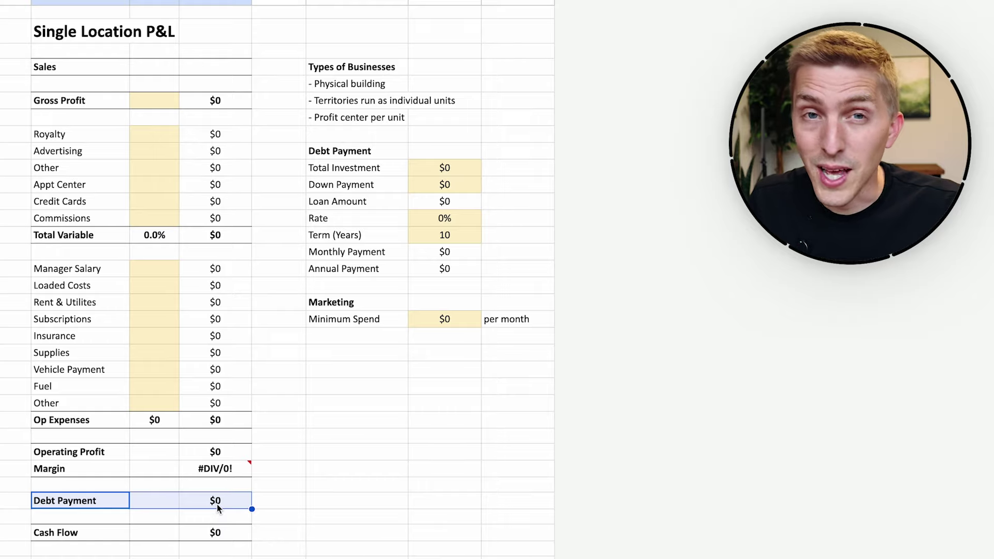
click(214, 532)
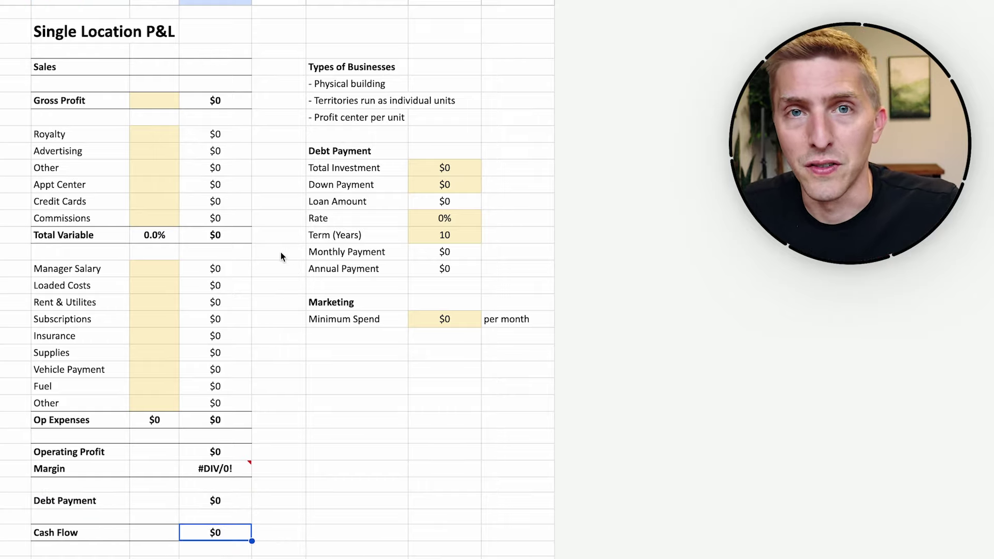
Enter annual sales of $750,000 in the Single Location P&L.
click(175, 102)
click(215, 72)
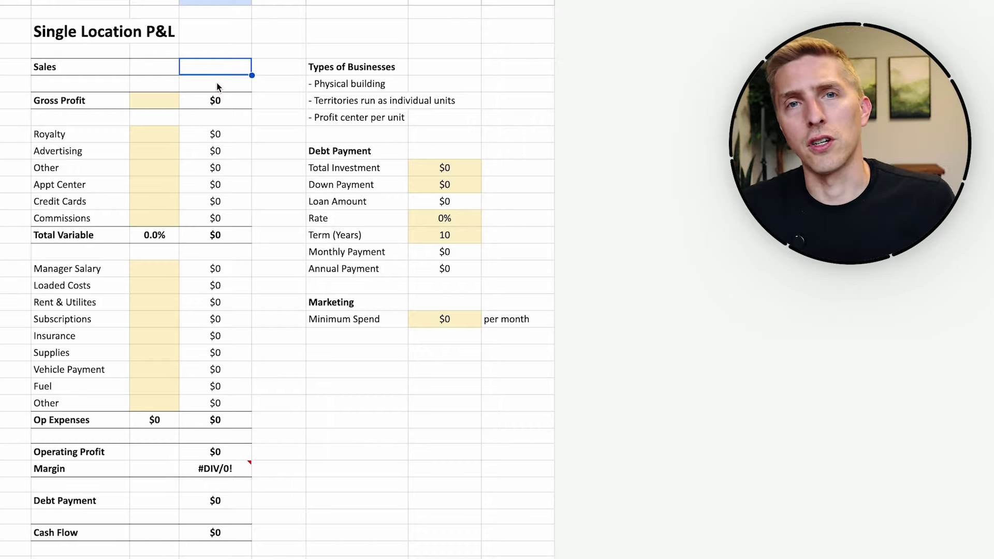
text(750)
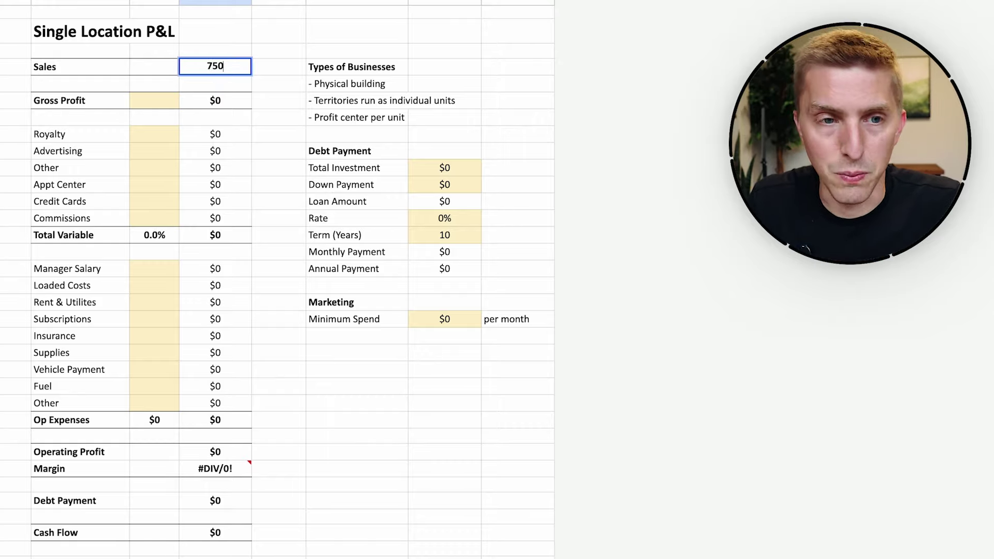
text(,000)
key(Return)
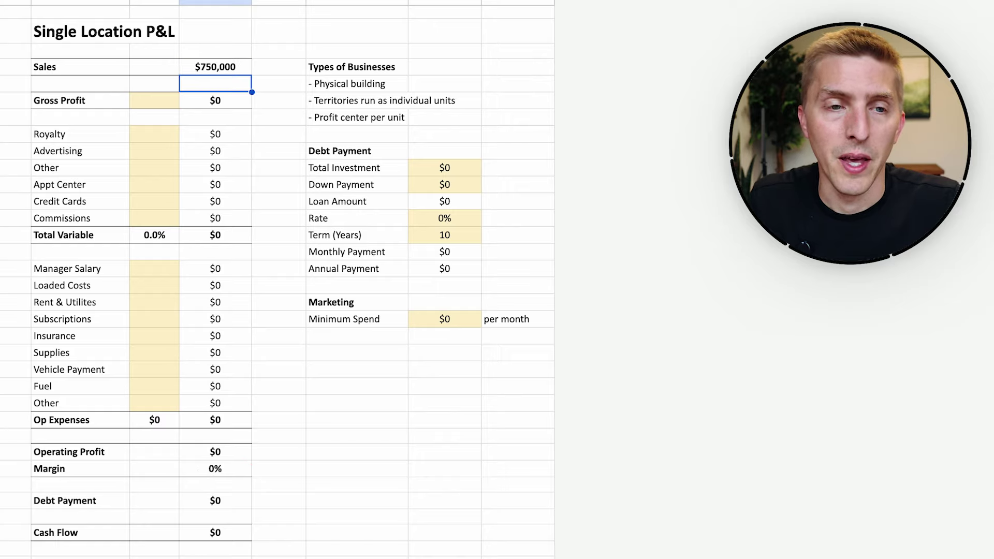
Set the gross profit percentage to 50%.
key(Up)
key(Right)
key(Right)
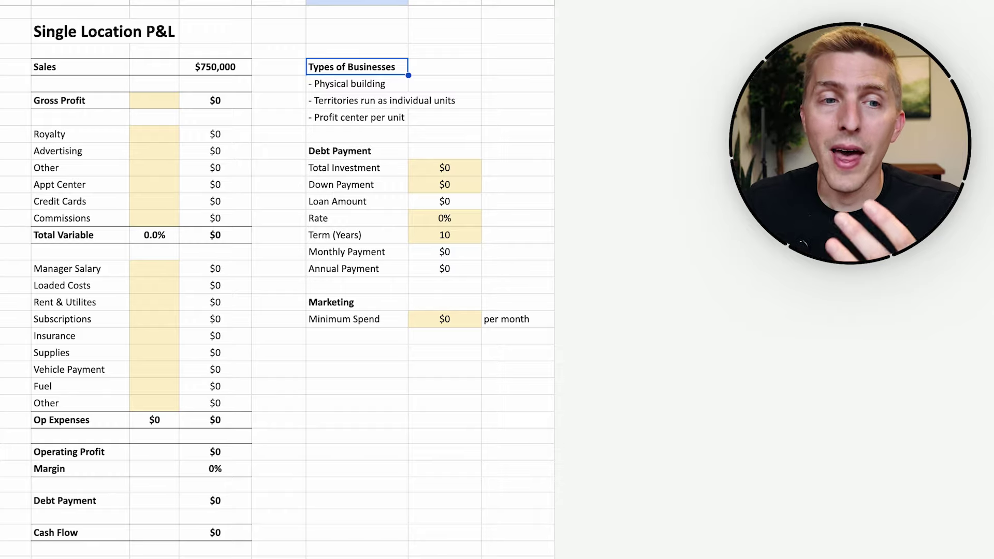
key(Left)
key(Down)
key(Left)
key(Left)
key(Down)
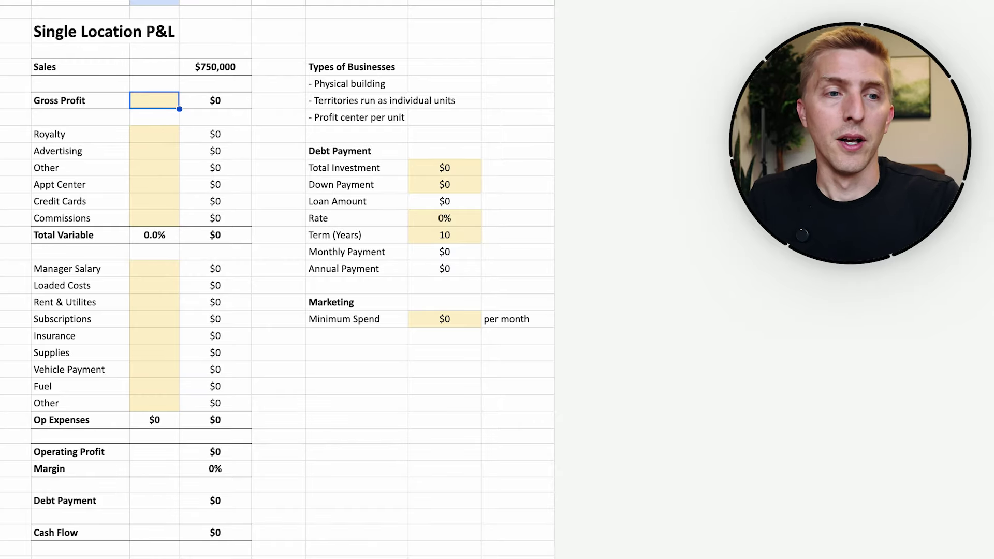
text(50)
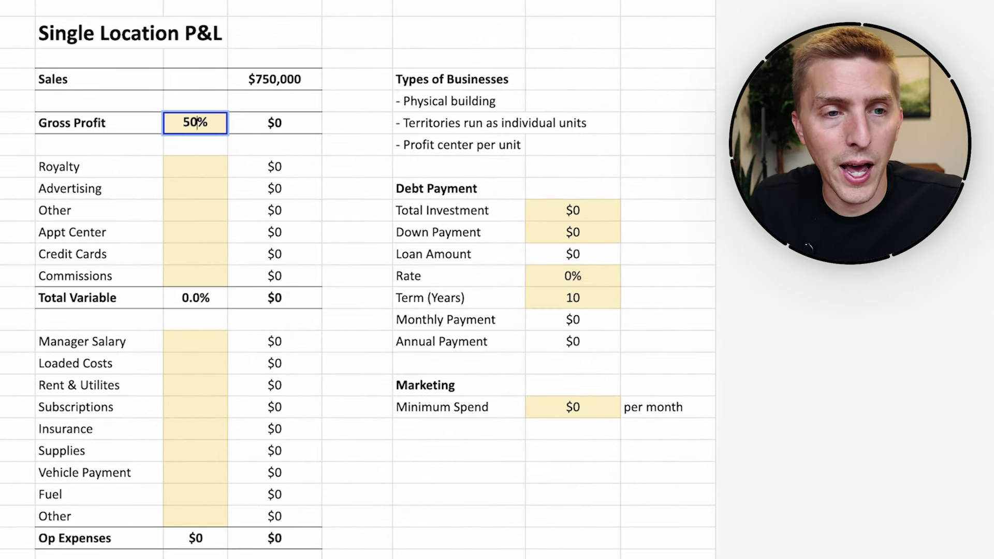
key(Return)
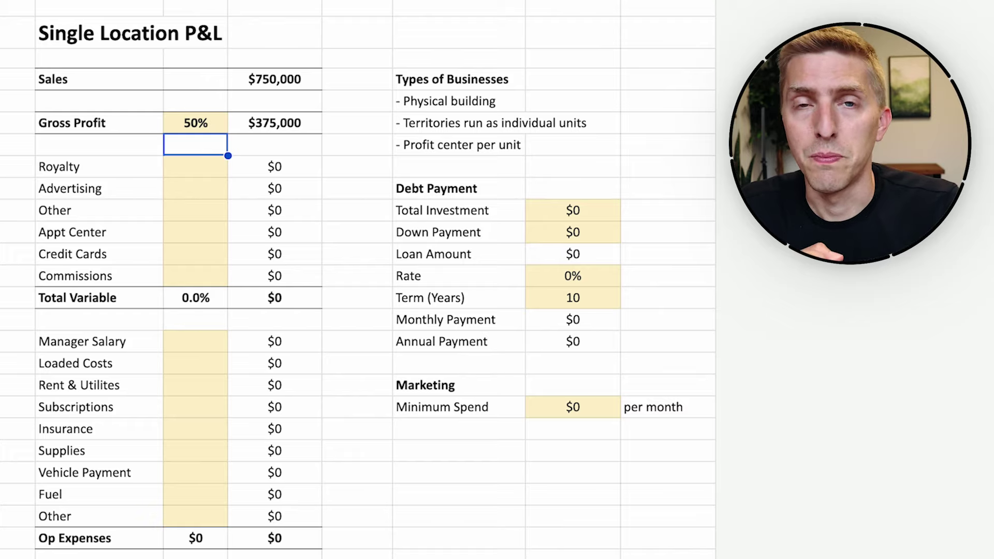
Check the continuing royalty fee in Item 6 of the franchise disclosure document and set the Royalty rate to 5%.
click(196, 166)
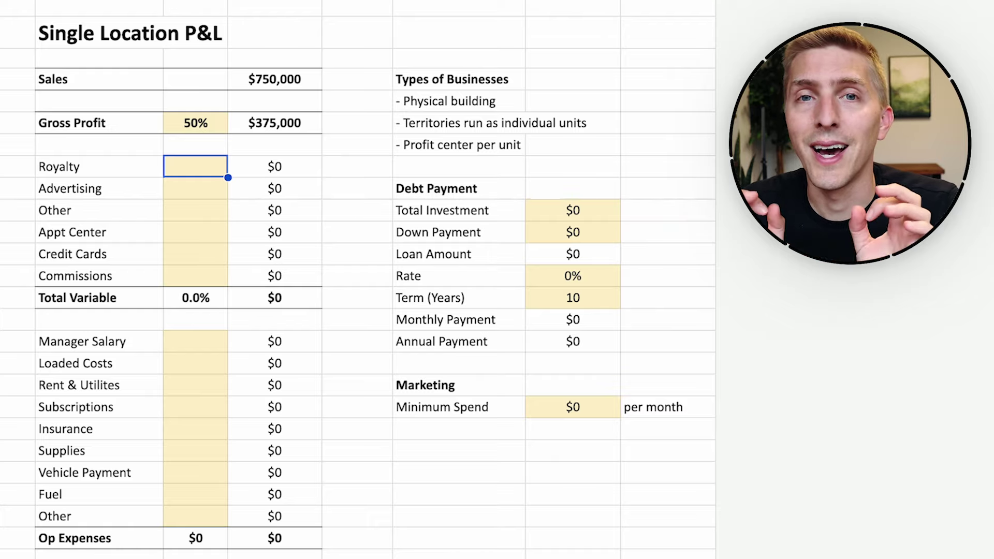
click(98, 167)
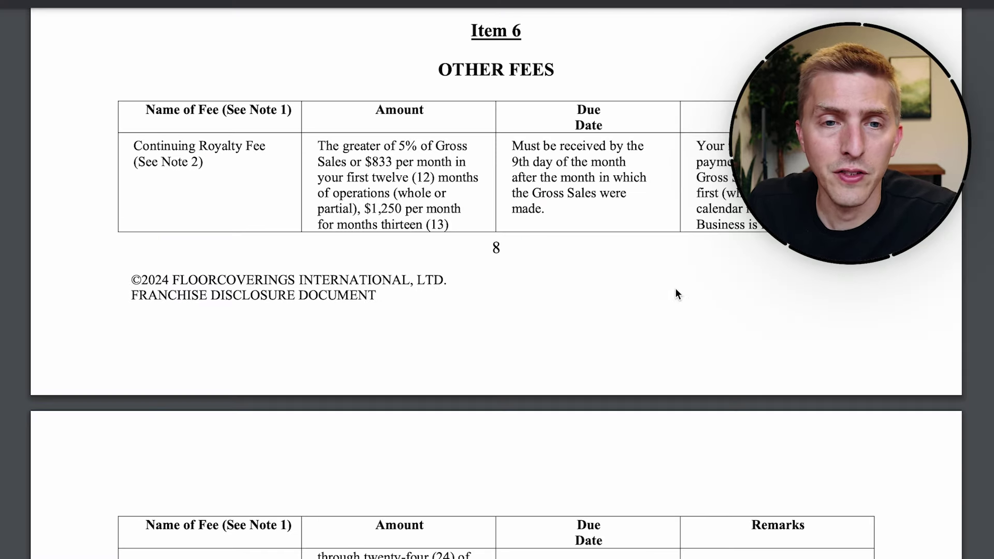
scroll(473, 73, up, 1)
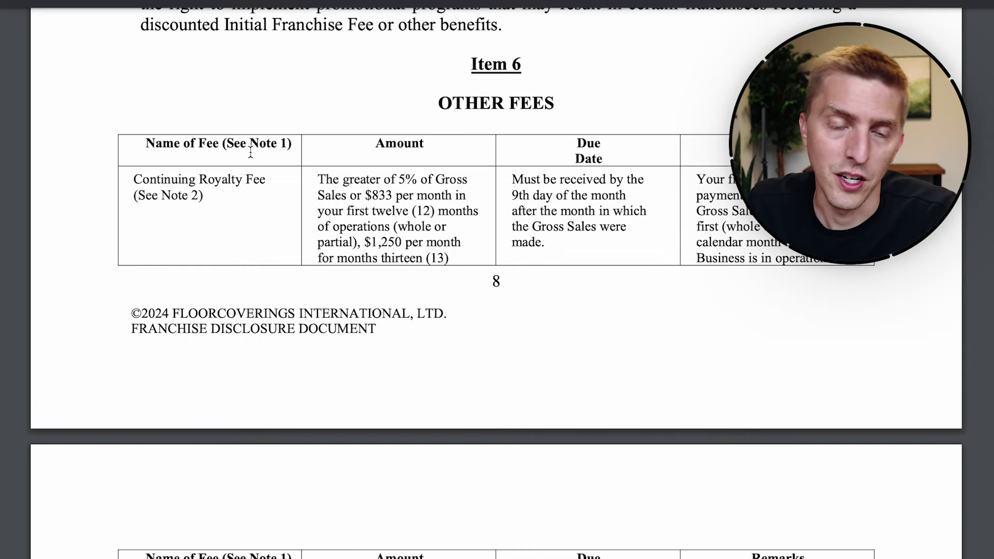
scroll(251, 150, down, 1)
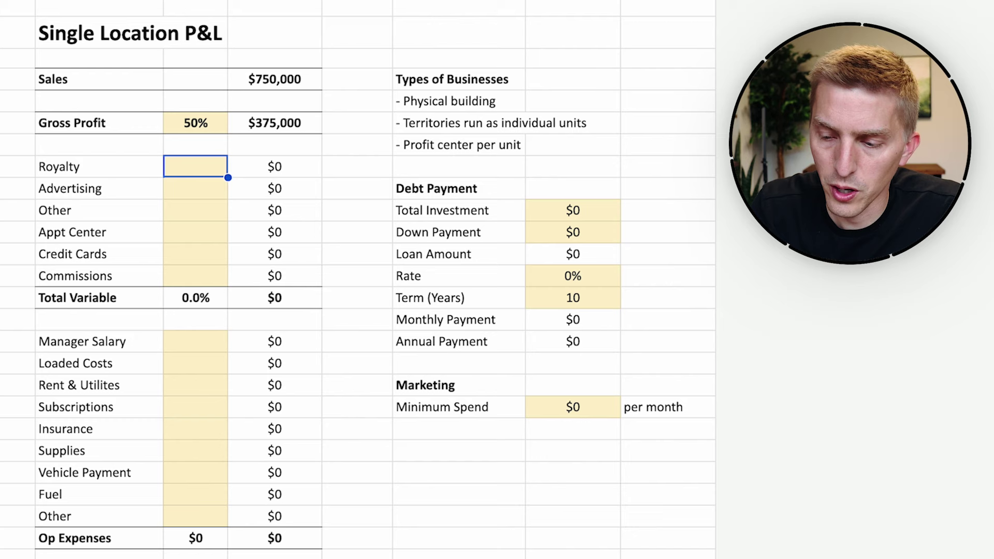
text(5%)
key(Return)
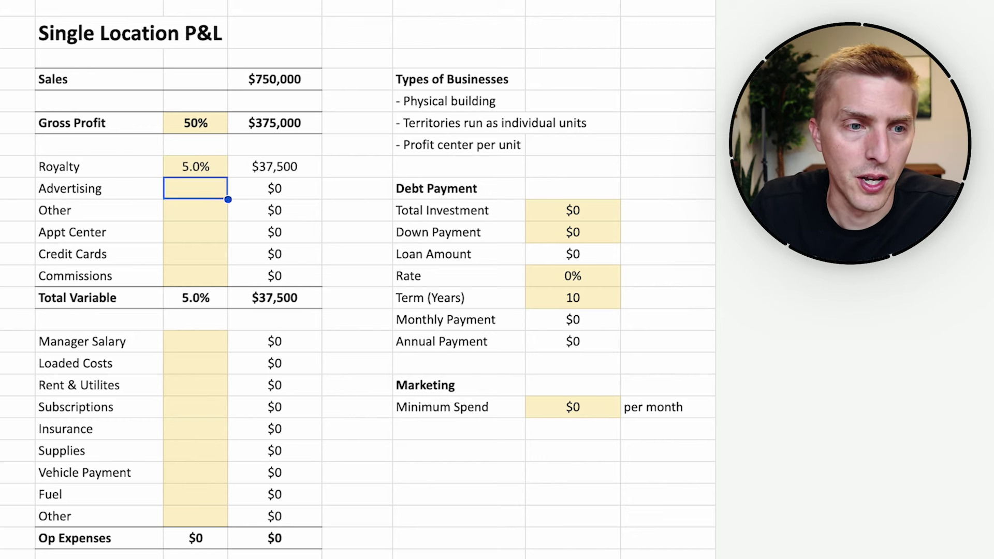
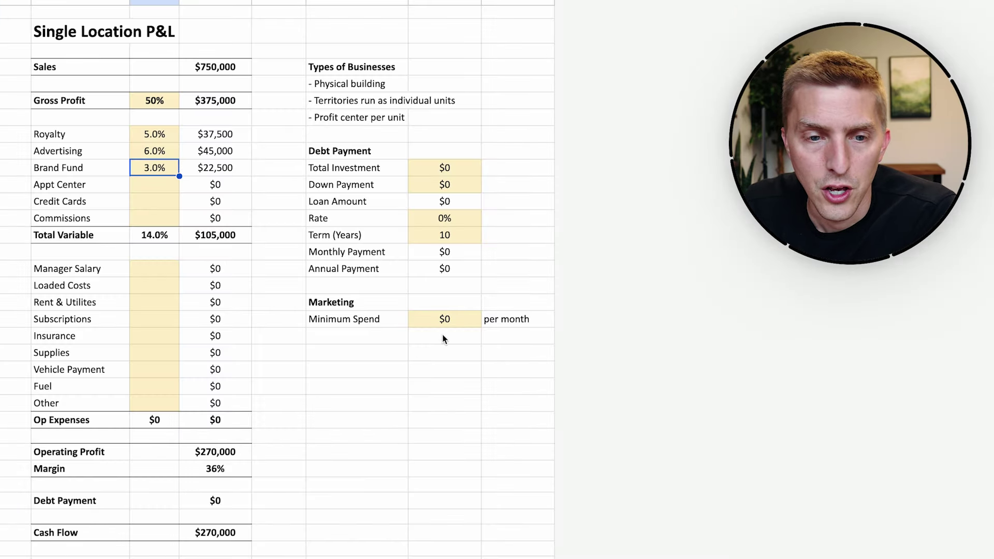
Set the minimum marketing spend to $5,000 per month and check its effect on the Advertising amount.
click(444, 320)
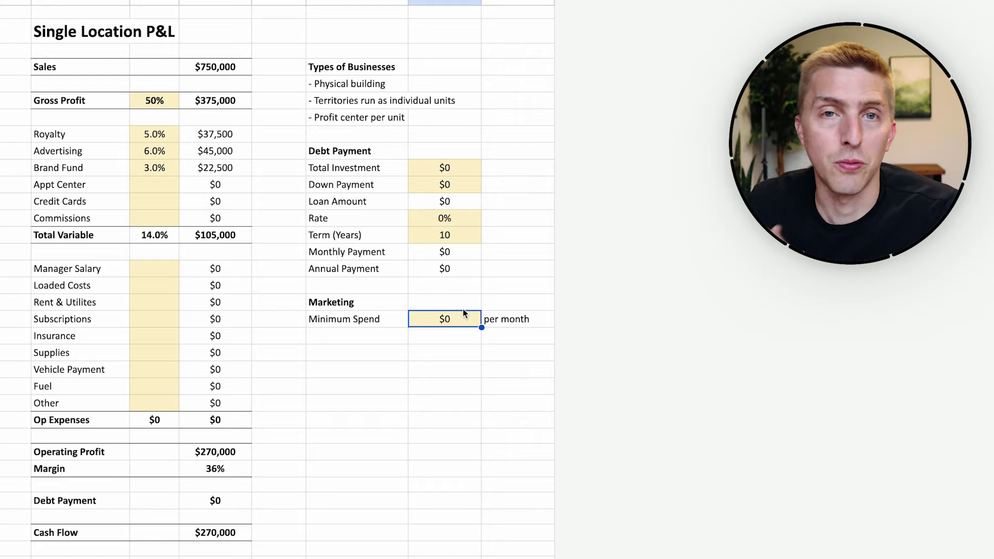
text(5000)
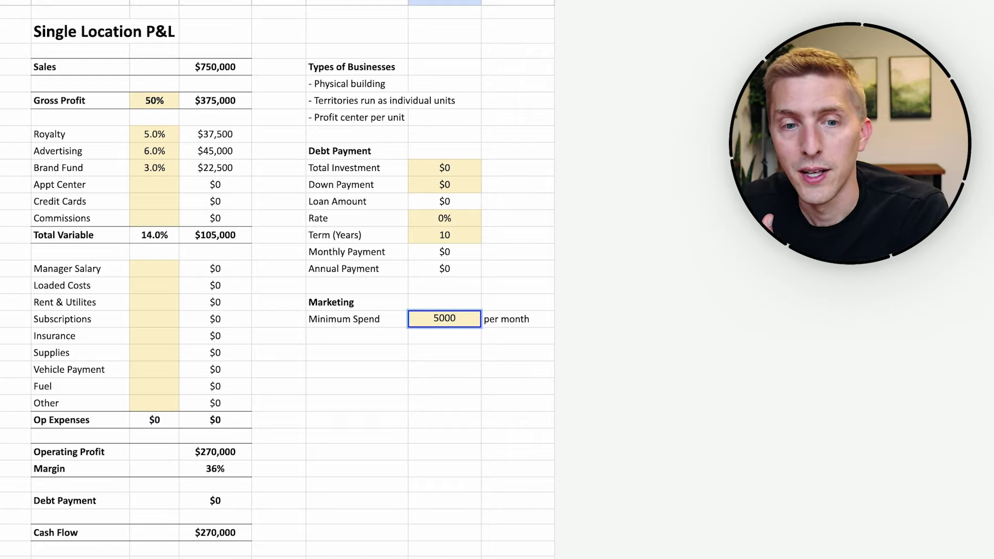
key(Return)
click(215, 152)
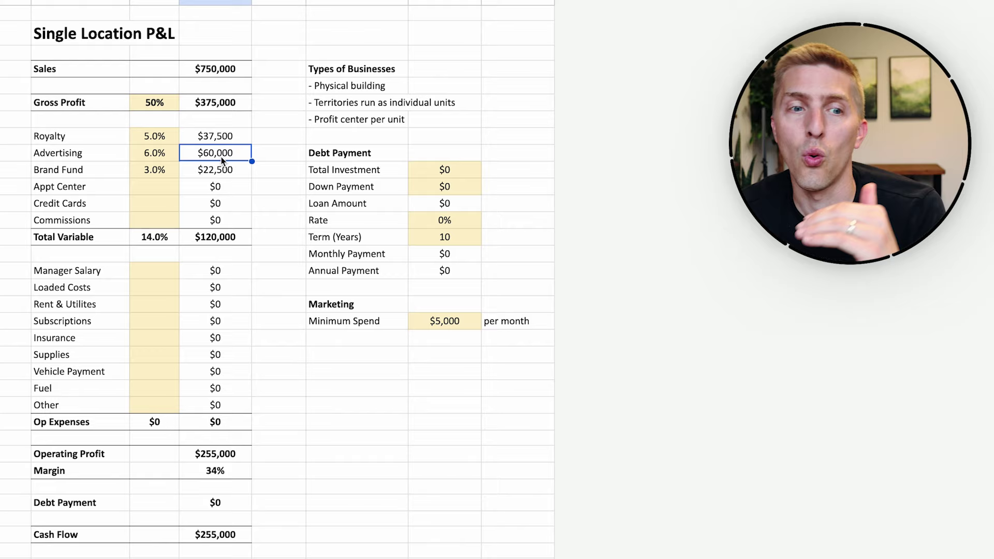
Reset the minimum marketing spend to $0 per month and recheck the Advertising amount.
click(452, 327)
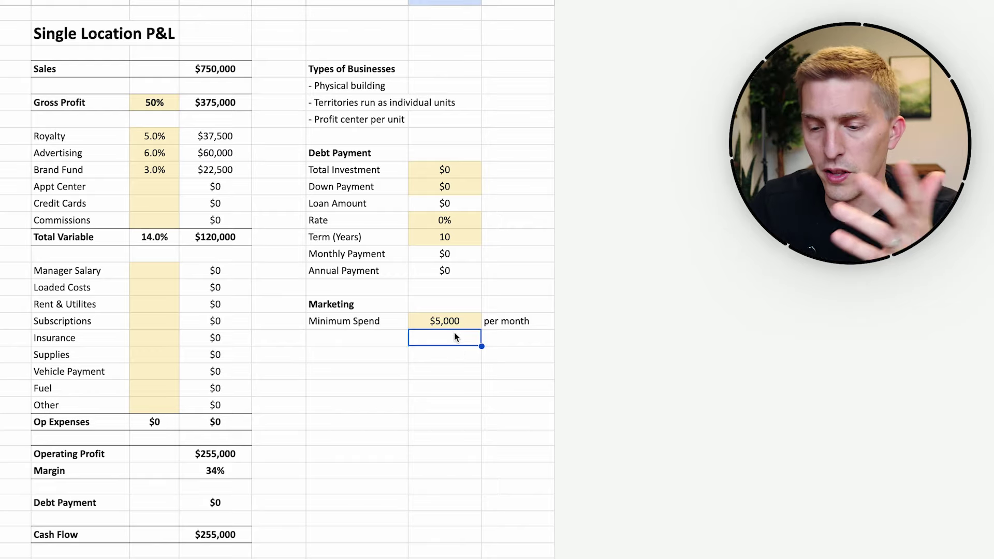
text(0)
key(Return)
click(207, 162)
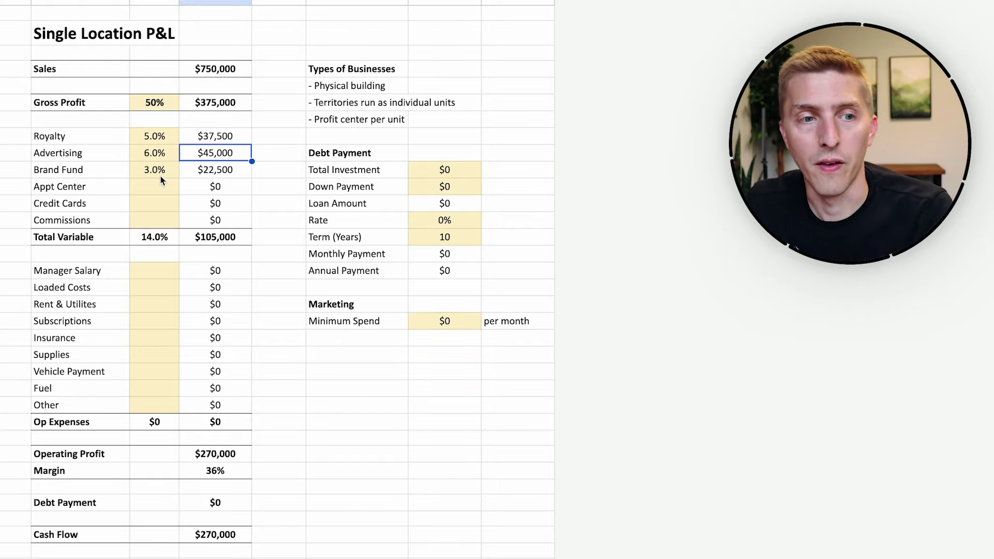
Set the Appt Center percentage to 0% in the variable costs below Brand Fund.
click(163, 175)
key(Right)
click(162, 188)
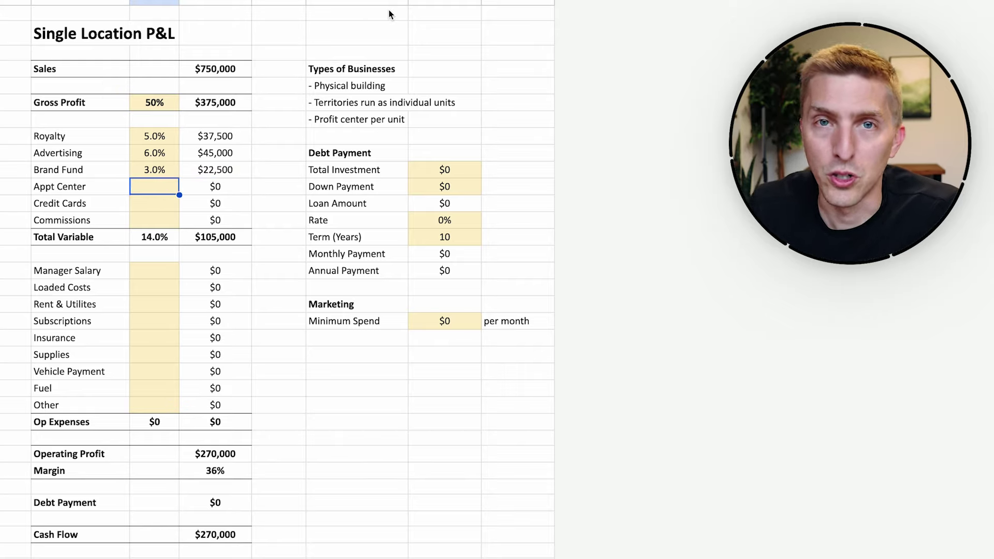
text(0)
key(Return)
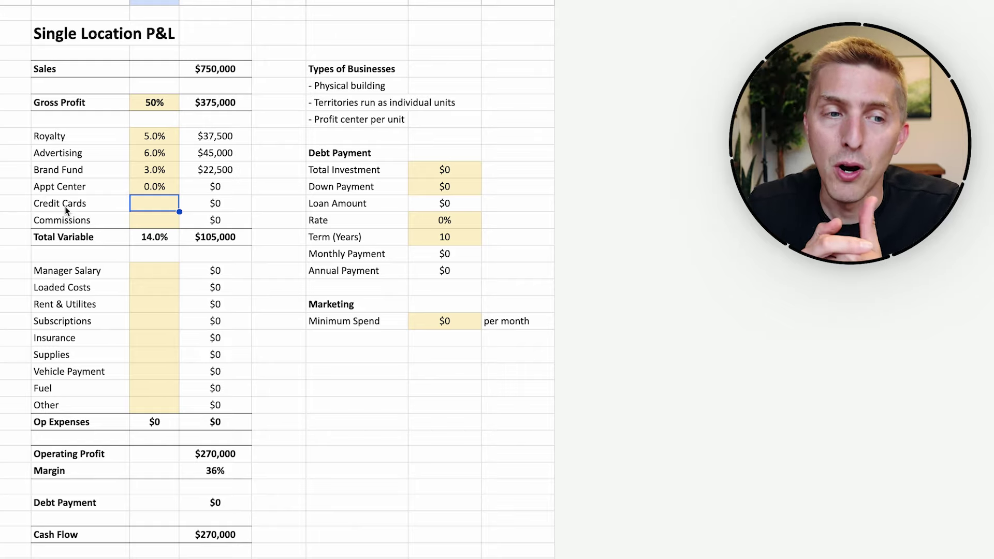
Set the Credit Cards rate to 2.5% and the Commissions rate to 2%, and check the Total Variable percentage.
text(2.5)
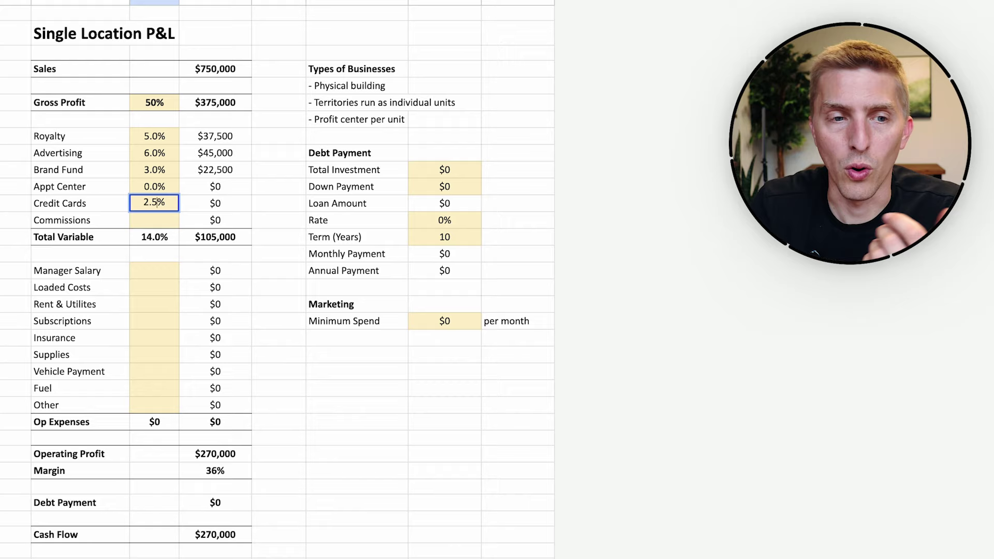
key(Return)
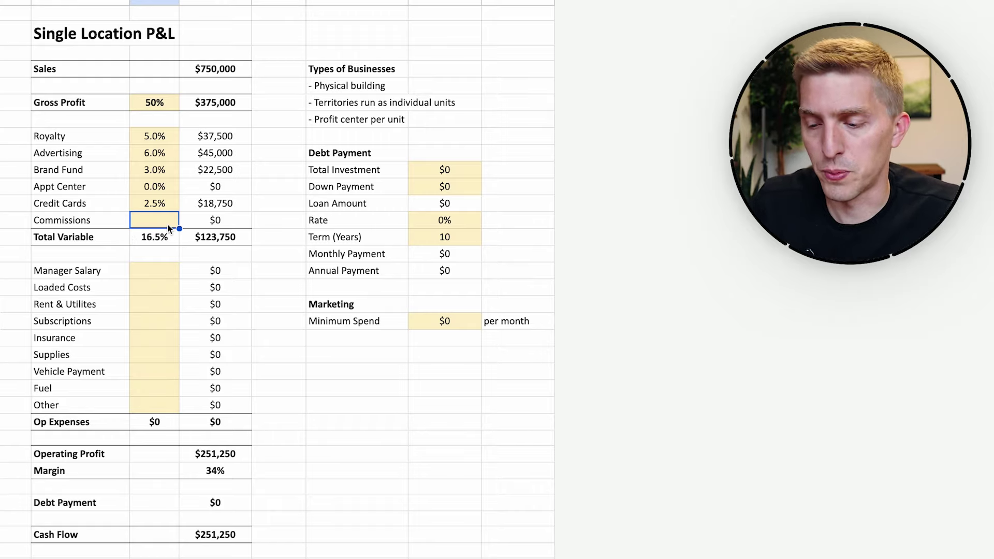
text(2)
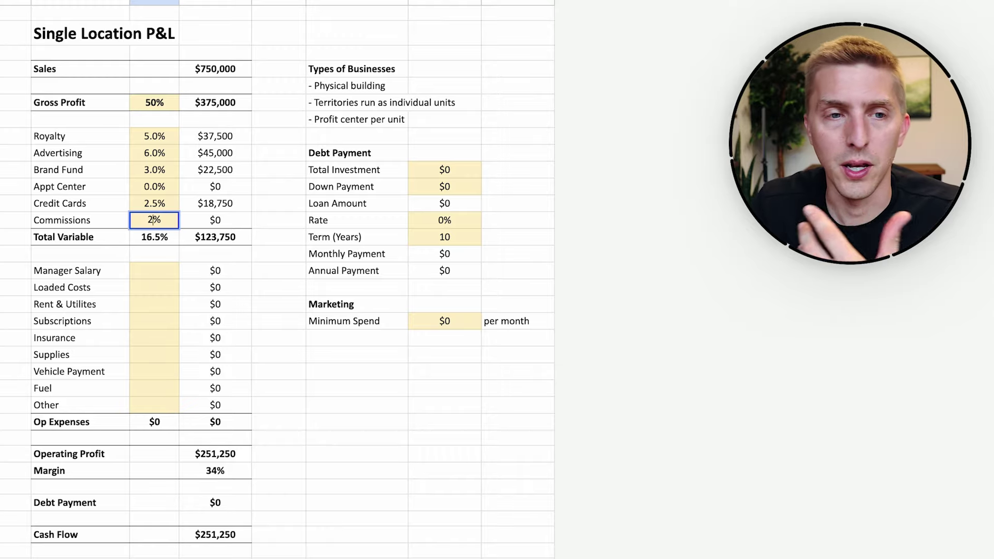
key(Return)
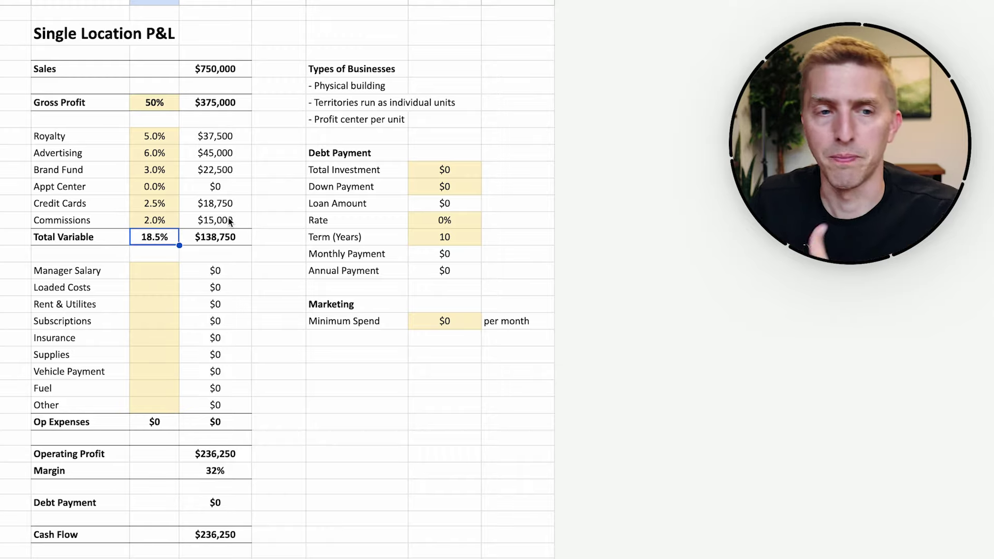
click(156, 270)
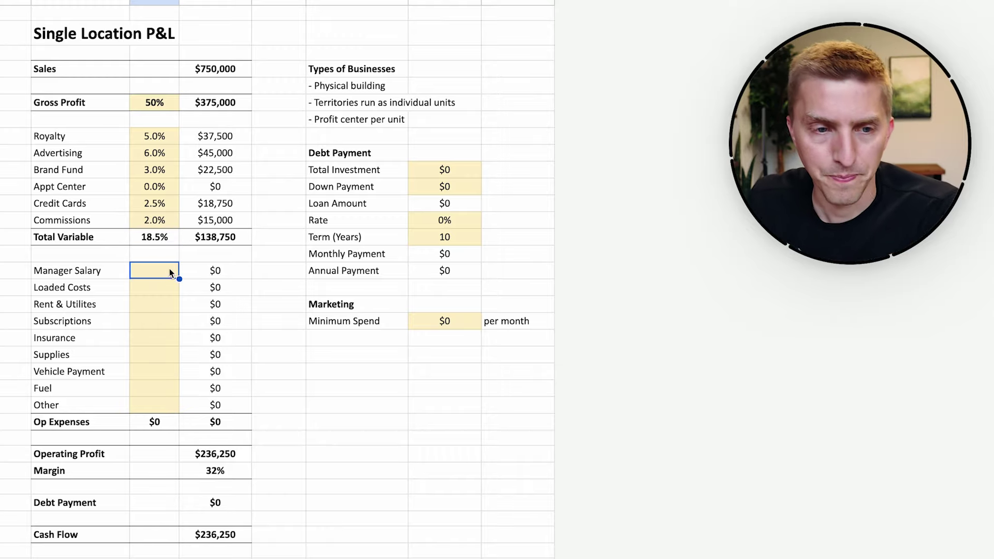
click(154, 238)
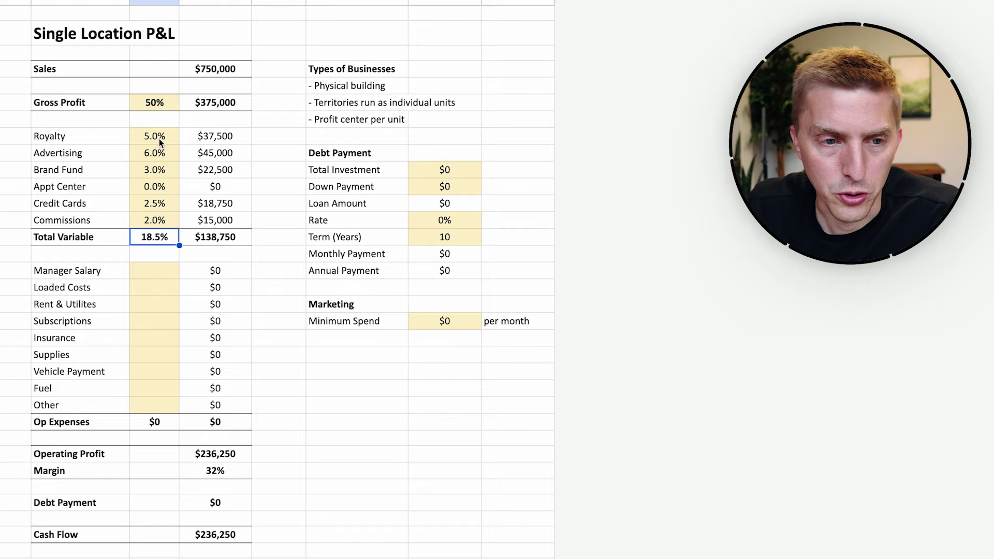
Set Sales to $1,000,000 and check the effect on the Total Variable amount.
click(199, 241)
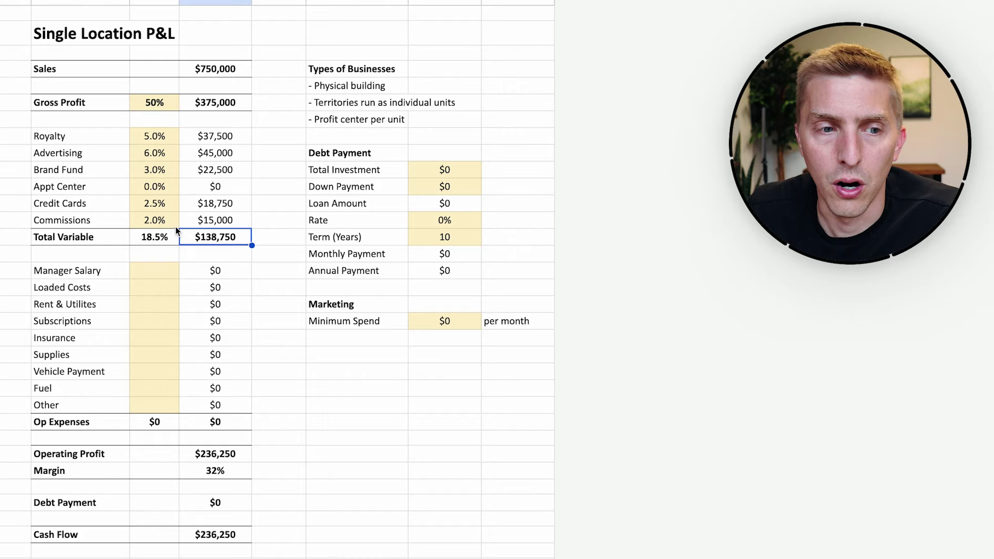
click(218, 70)
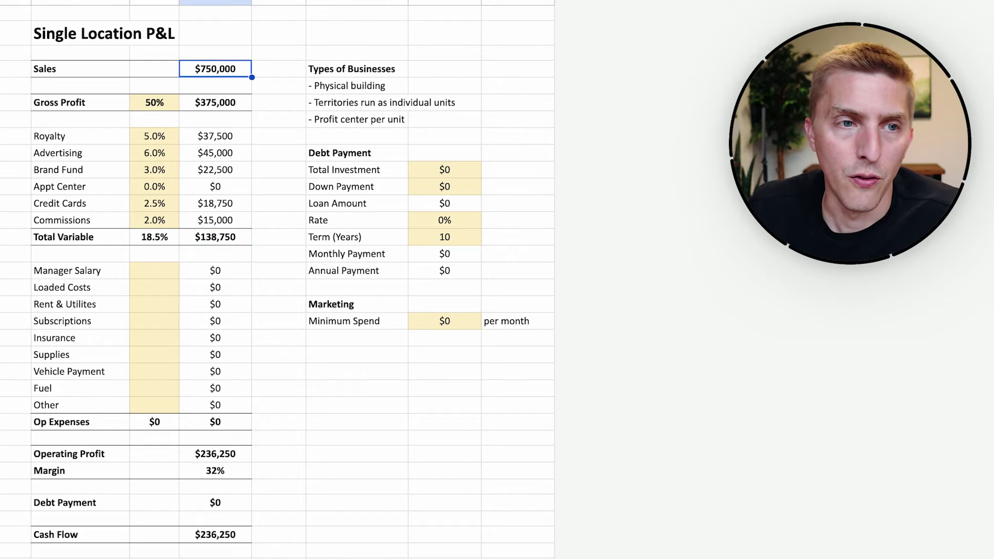
key(Return)
key(BackSpace)
key(BackSpace)
key(BackSpace)
key(BackSpace)
key(BackSpace)
key(BackSpace)
text(1000000)
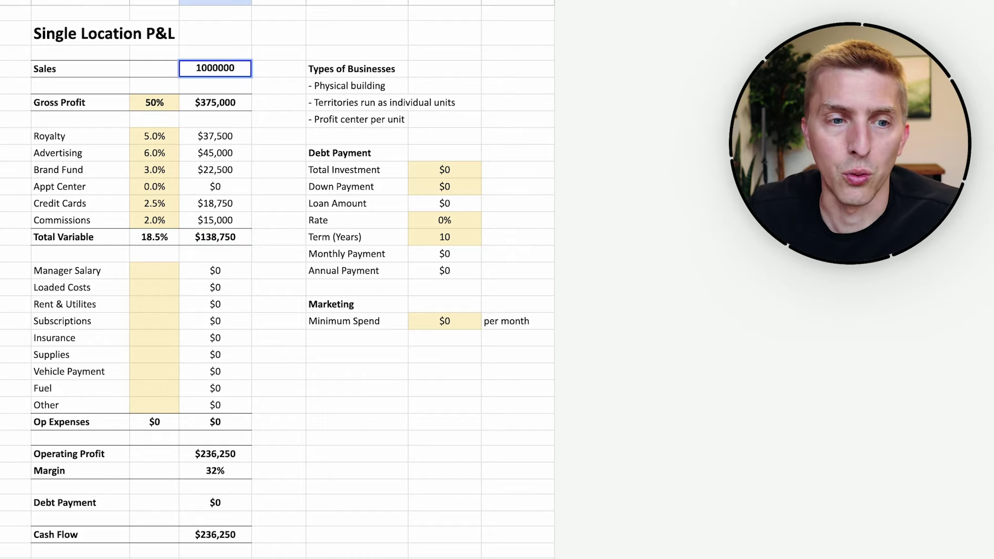
key(Return)
click(233, 240)
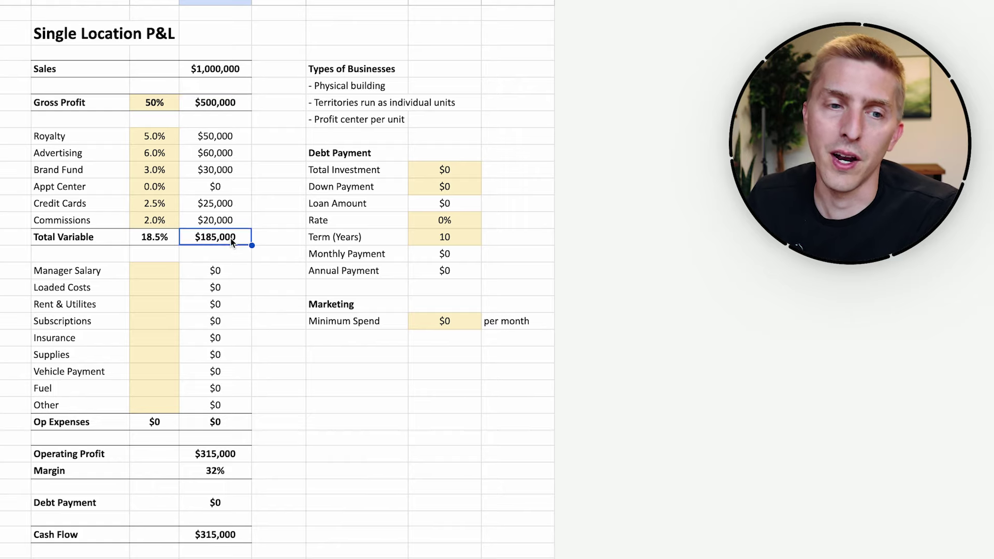
Set Sales to $500,000 and check the Total Variable amount and percentage.
click(237, 70)
key(Return)
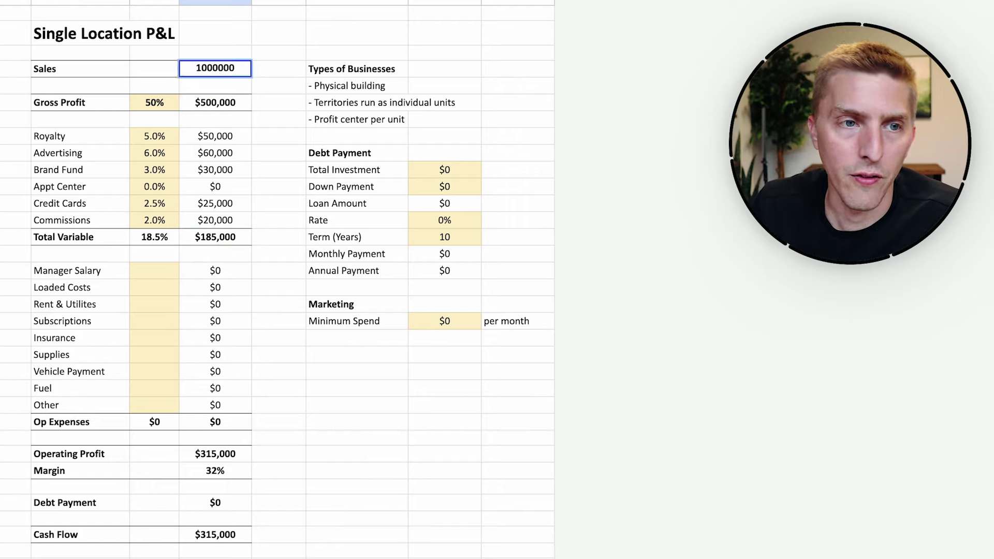
key(BackSpace)
key(BackSpace)
key(BackSpace)
key(BackSpace)
key(BackSpace)
key(BackSpace)
key(BackSpace)
text(500000)
key(Return)
click(223, 236)
click(167, 242)
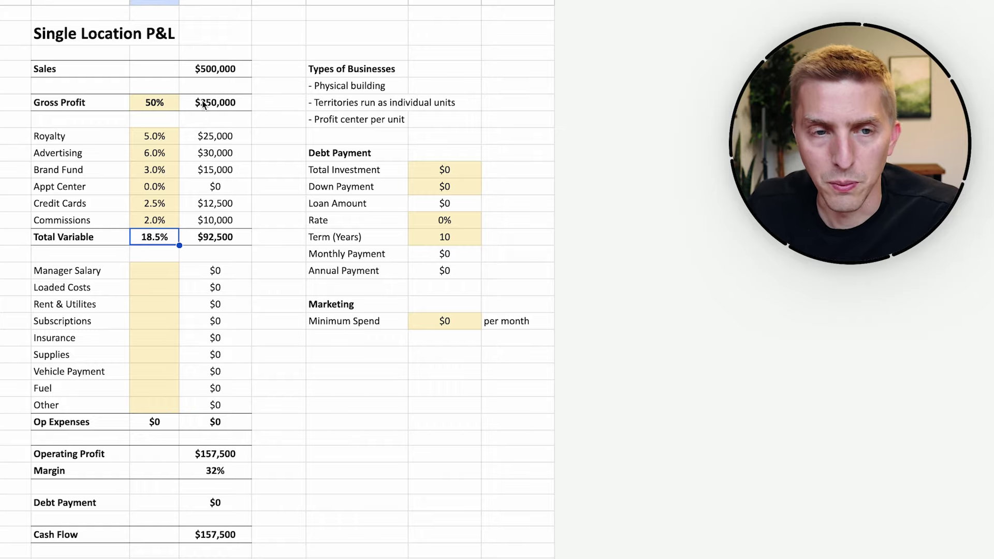
Set Sales back to $750,000.
click(224, 68)
text(750,000)
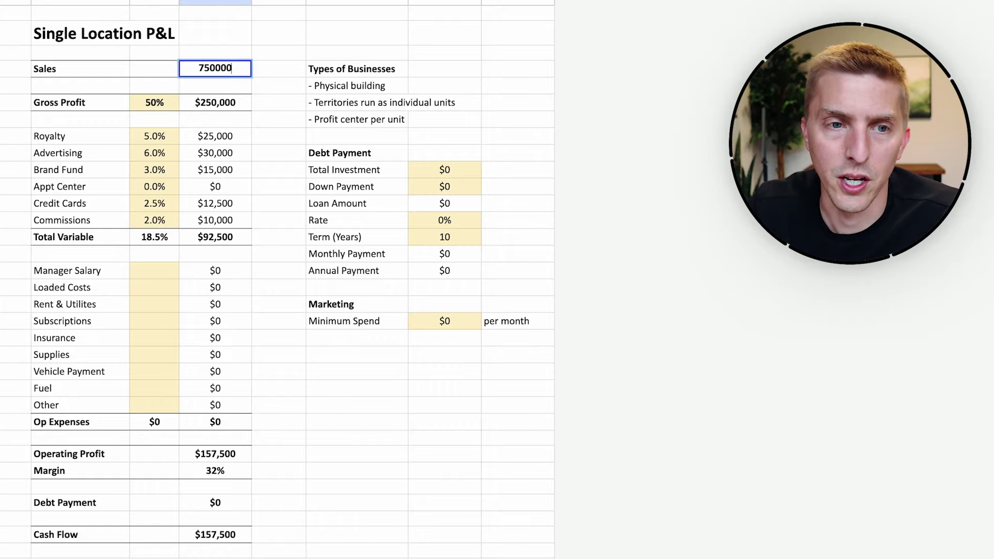
key(Return)
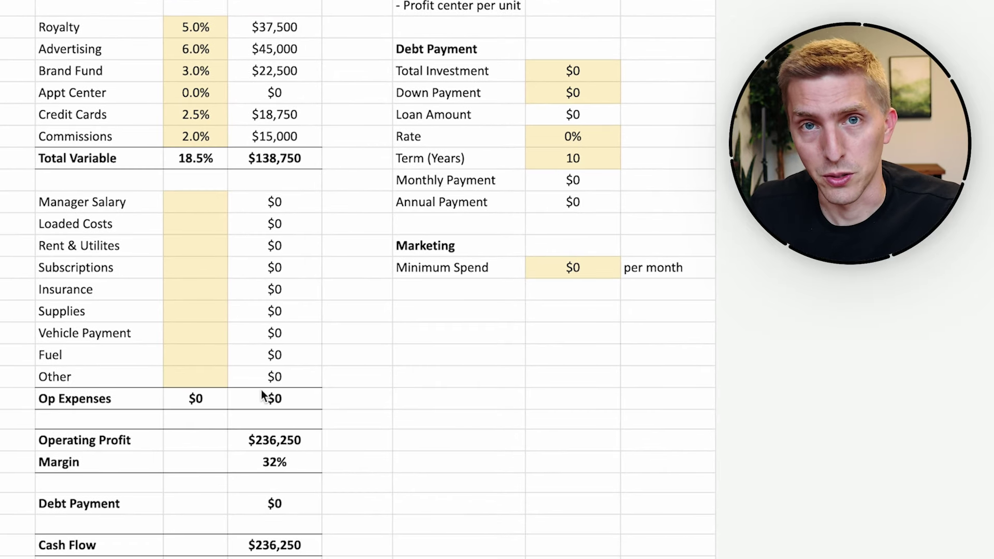
click(206, 207)
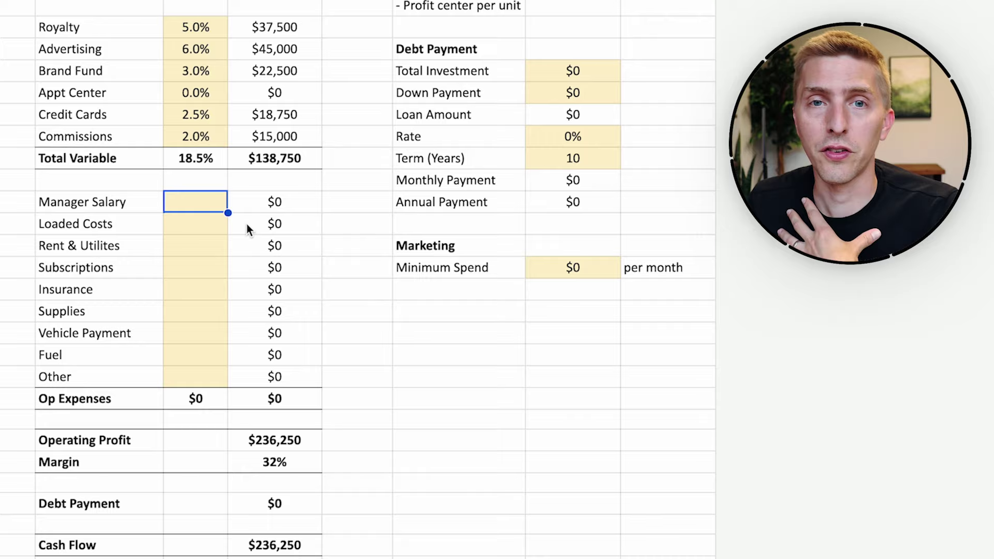
text(0)
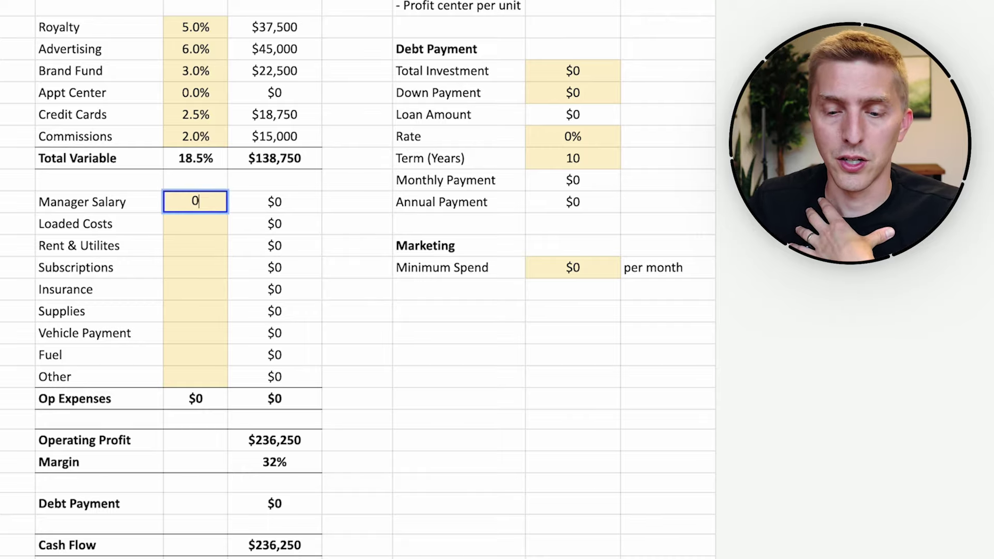
key(BackSpace)
Set the Commissions percentage to 0% in the variable costs.
key(Up)
key(Up)
key(Up)
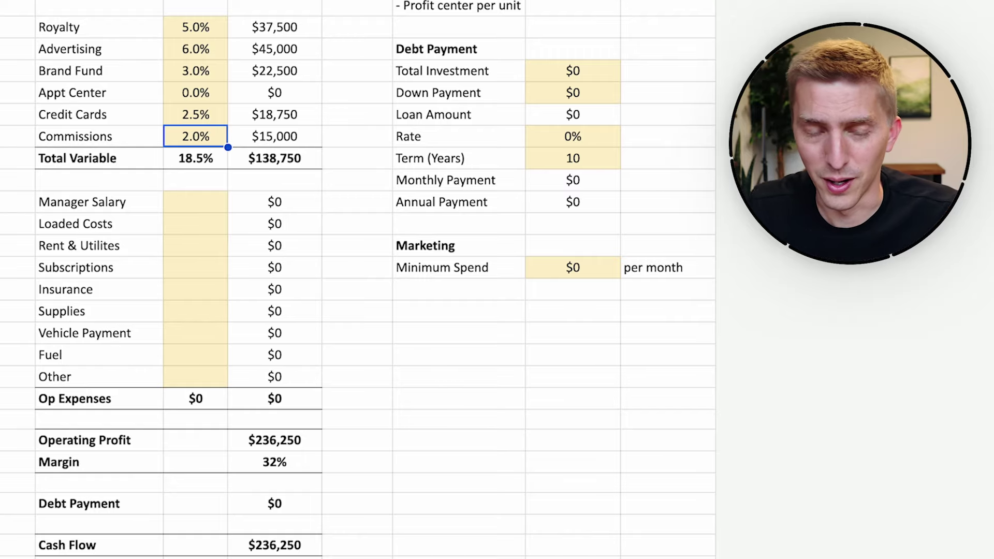
text(0)
key(Return)
Look up the monthly Central Telephone Service Fee in the franchise disclosure document and enter =450 for Subscriptions in the P&L.
key(Down)
key(Down)
key(Down)
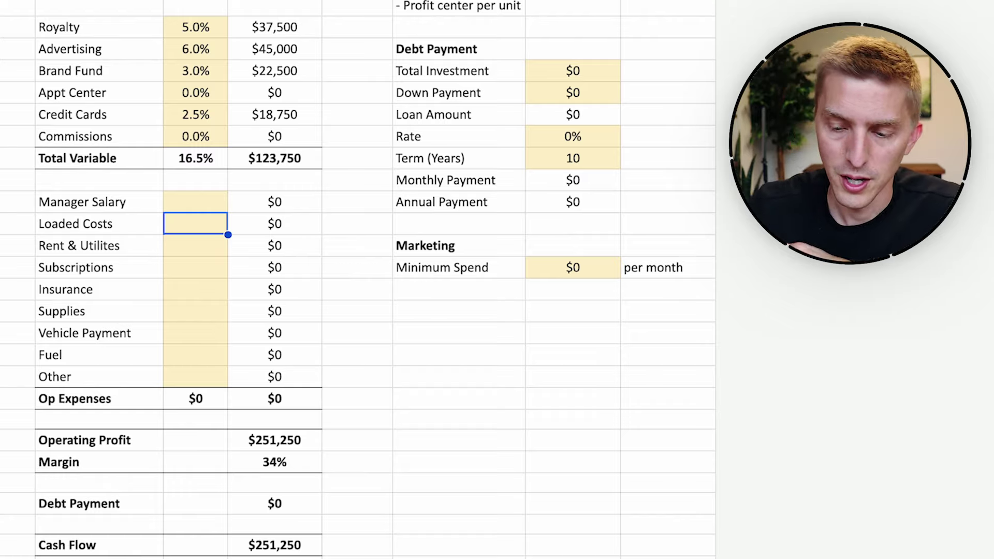
key(Down)
key(Down)
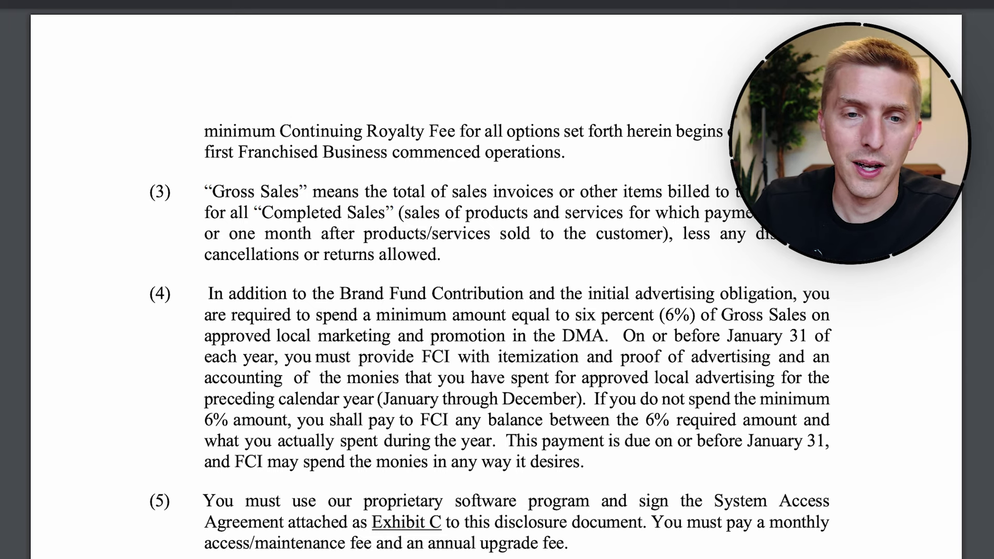
scroll(400, 378, up, 10)
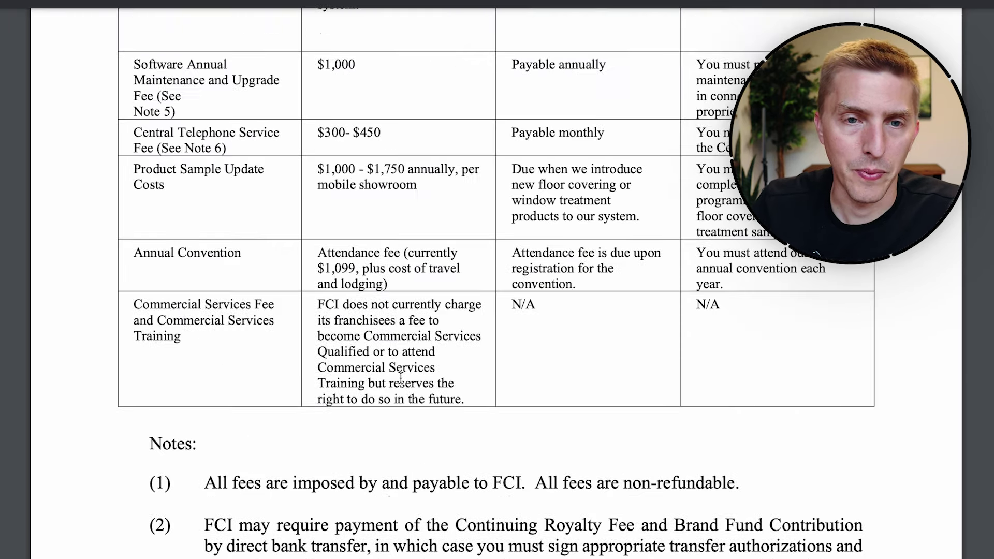
scroll(400, 377, up, 5)
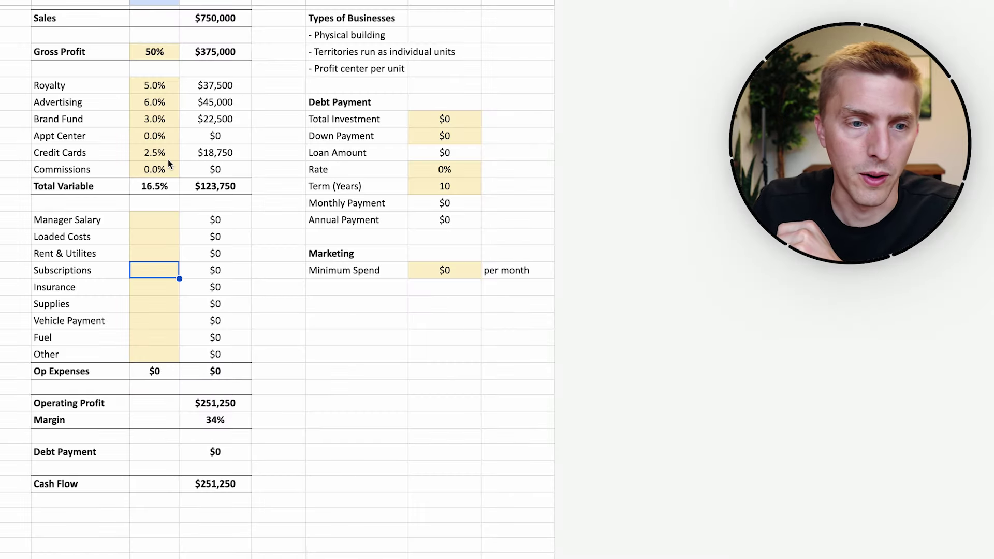
text(=450)
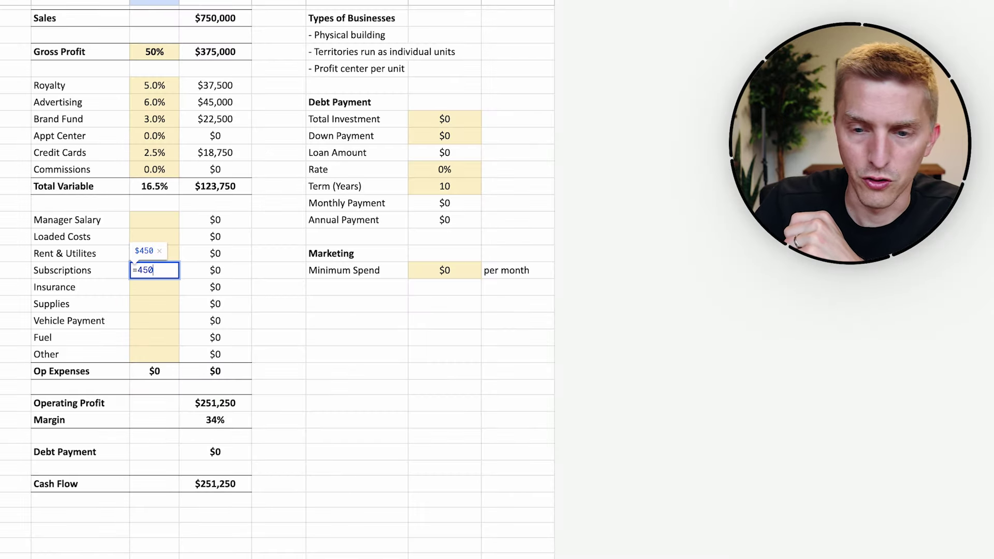
key(Return)
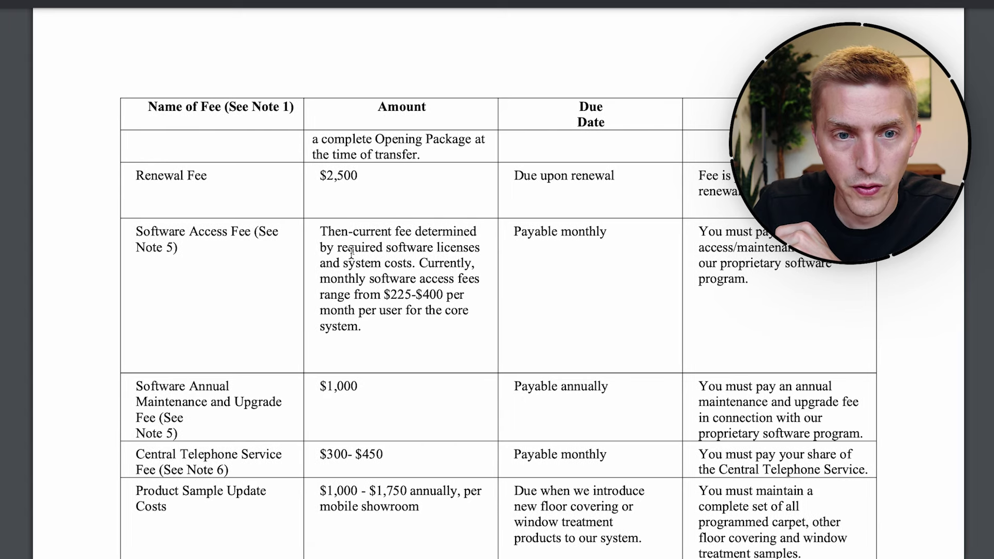
Check the monthly Software Access Fee in the disclosure document and extend the Subscriptions formula to =450+400.
scroll(392, 300, up, 1)
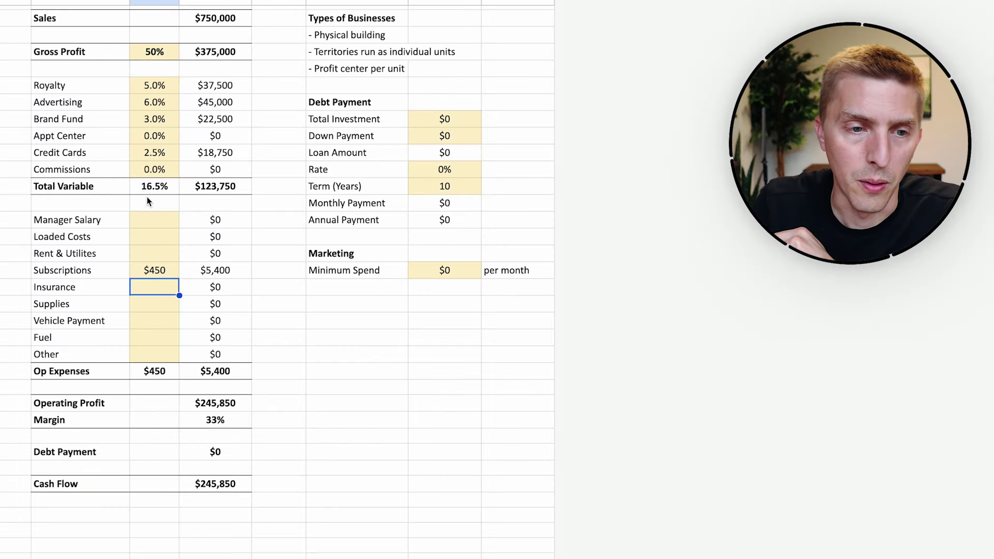
click(150, 270)
key(Return)
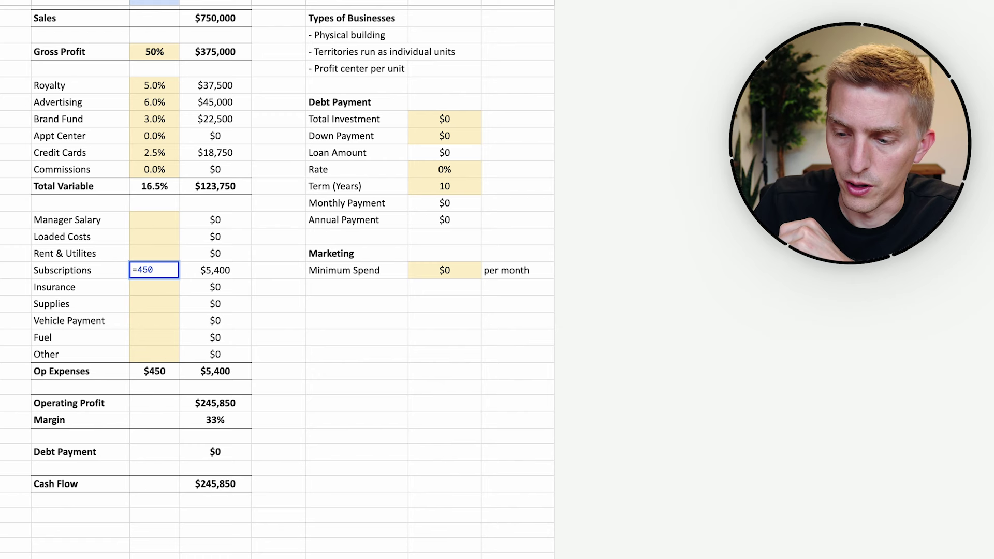
text(+400)
key(Return)
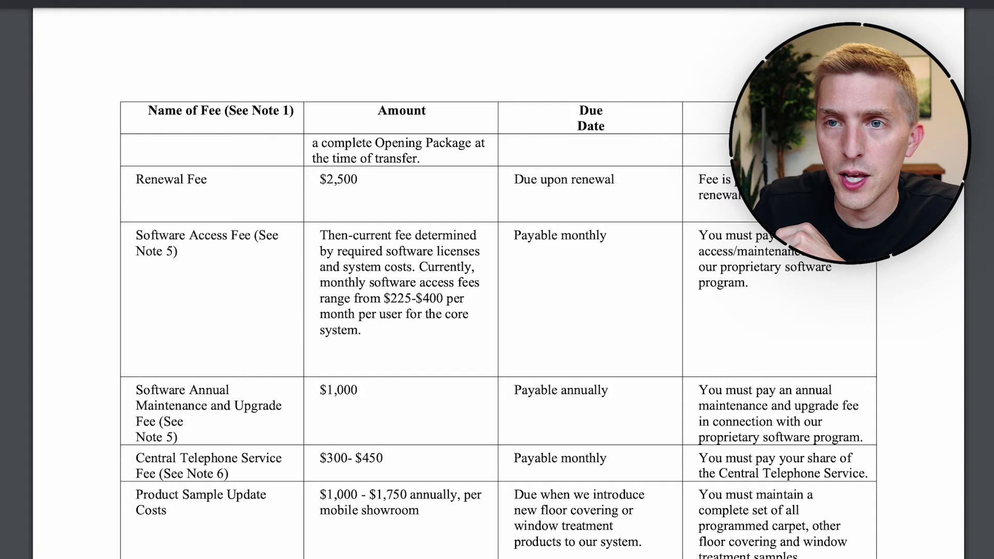
Review the remaining franchise fees and their notes in the disclosure document for other recurring costs.
scroll(336, 487, down, 2)
scroll(339, 489, down, 1)
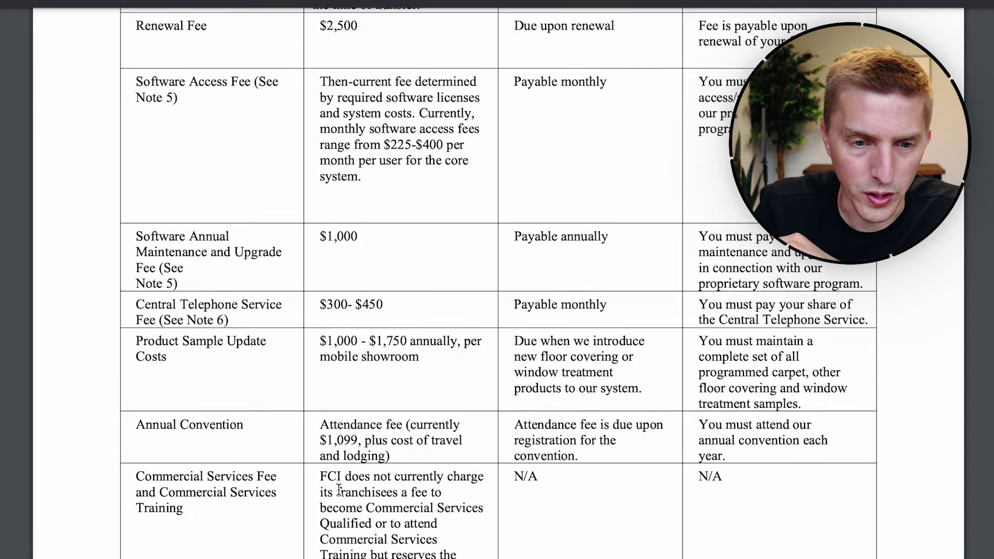
scroll(339, 488, up, 5)
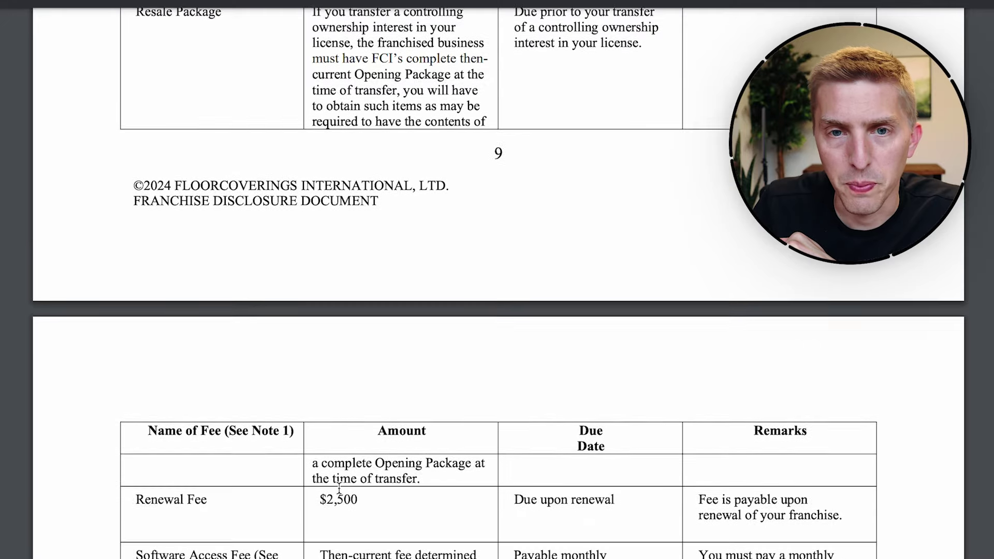
scroll(339, 488, down, 15)
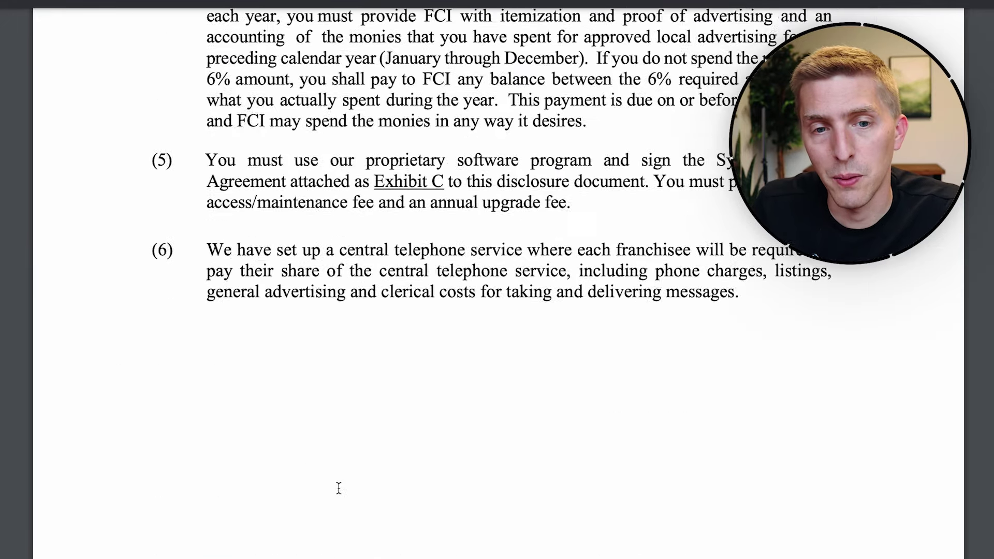
Examine the Item 7 estimated initial investment table, covering franchise fee, software, training, opening package, staffing and advertising costs.
scroll(338, 488, down, 6)
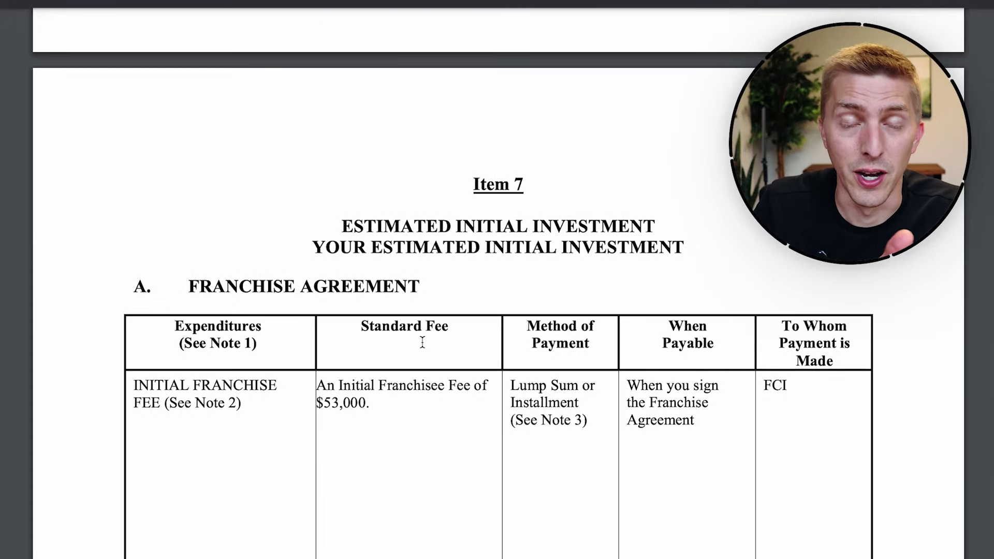
scroll(422, 342, down, 3)
scroll(421, 341, down, 4)
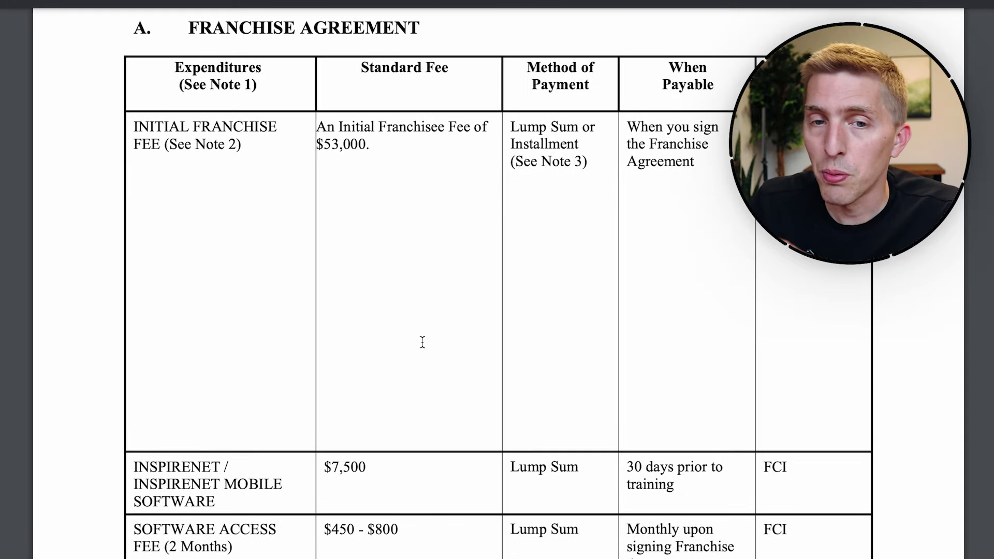
scroll(422, 344, down, 1)
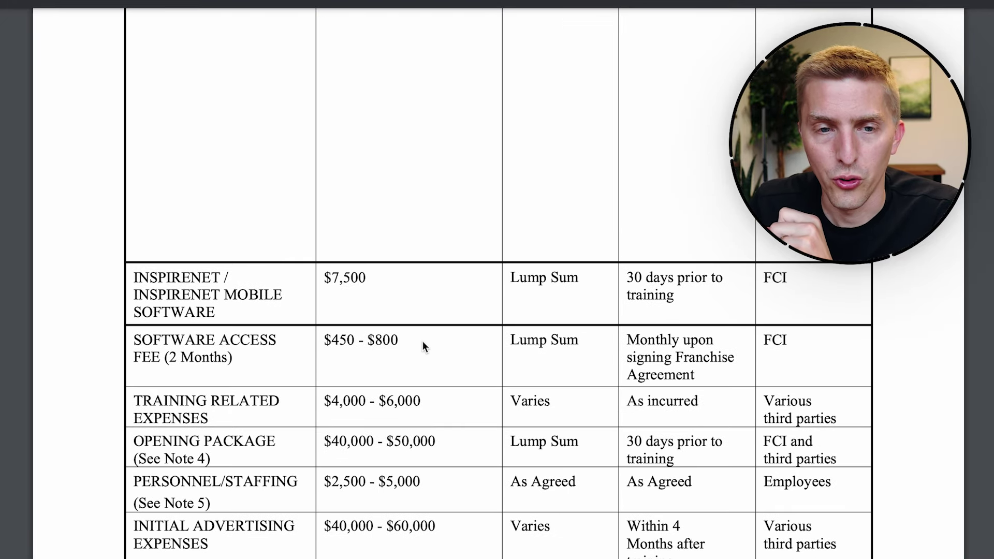
scroll(422, 344, down, 1)
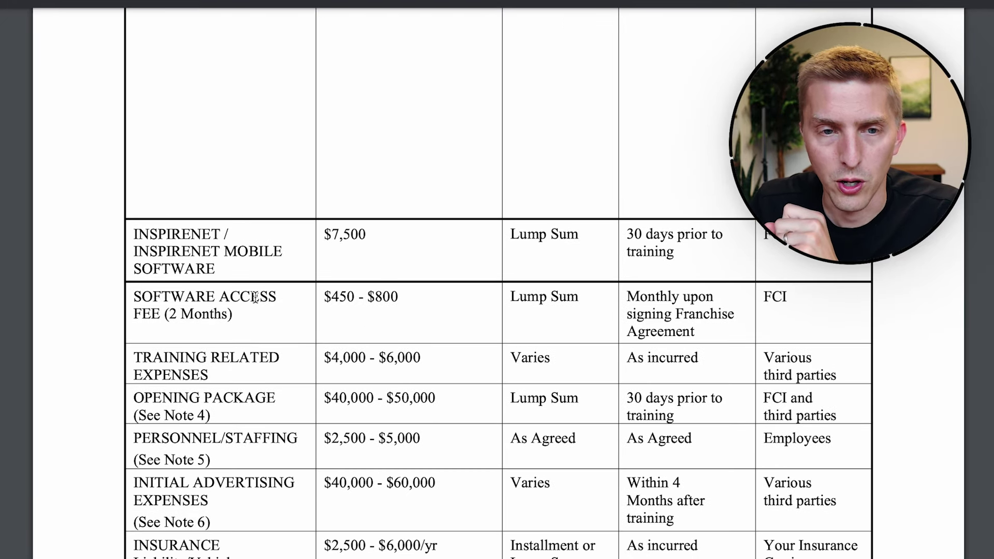
scroll(371, 290, down, 1)
scroll(371, 290, down, 2)
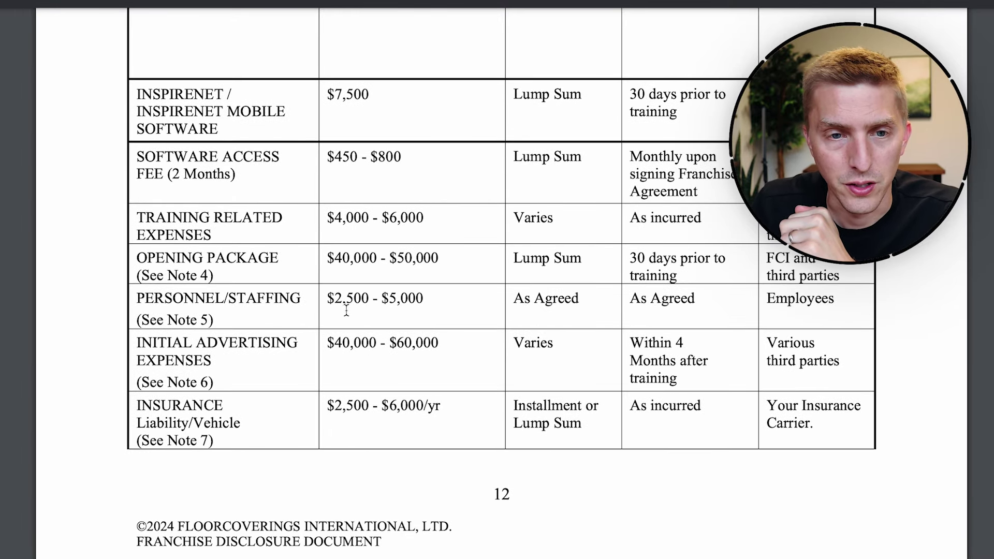
scroll(422, 297, down, 1)
scroll(422, 298, down, 1)
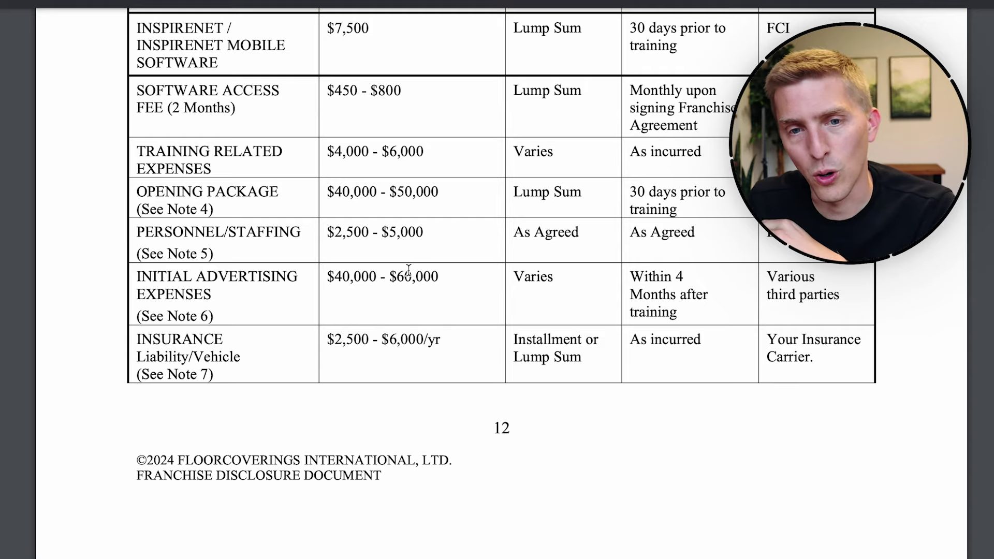
Check the yearly liability and vehicle insurance cost in Item 7 and set Insurance in the P&L to $500 per month.
scroll(409, 270, down, 2)
scroll(224, 272, down, 1)
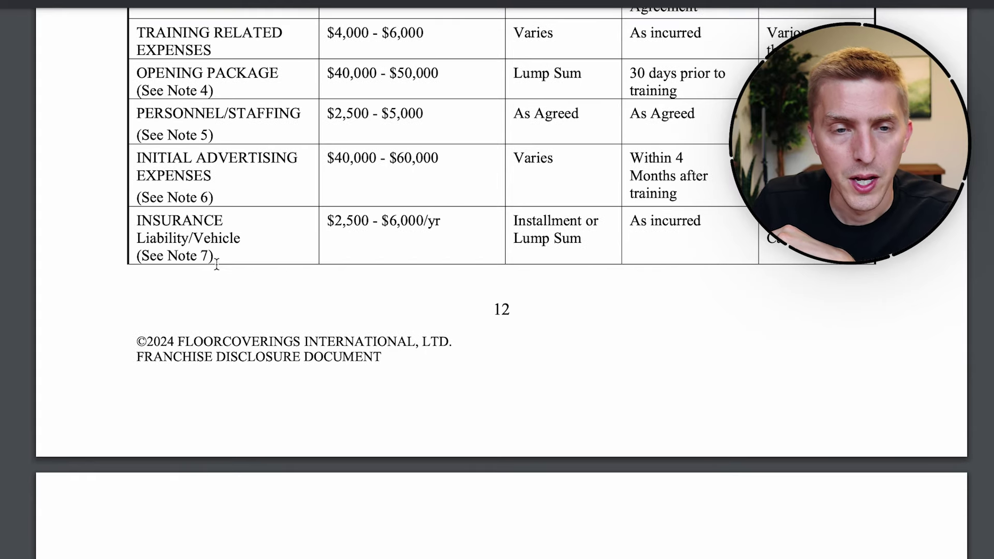
scroll(231, 243, down, 1)
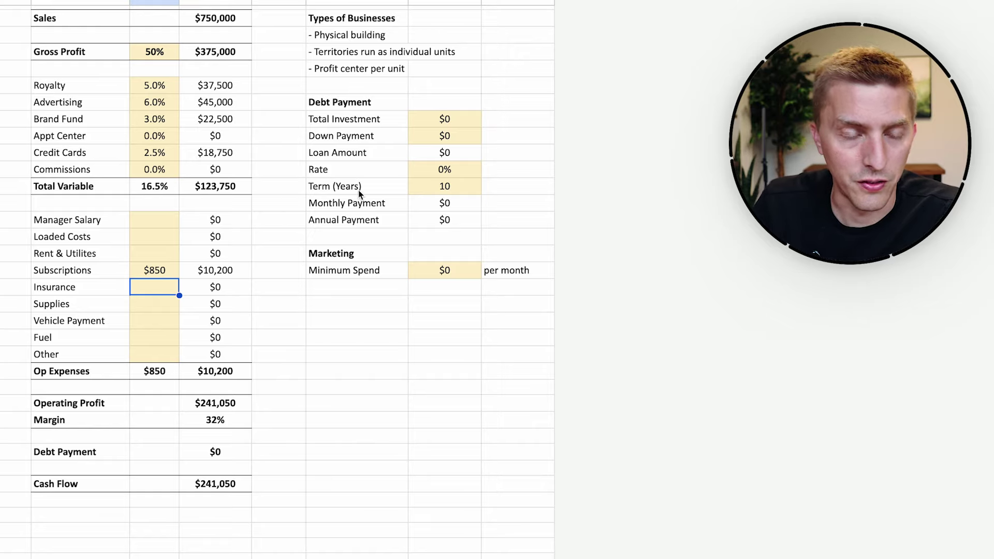
text(500)
key(Return)
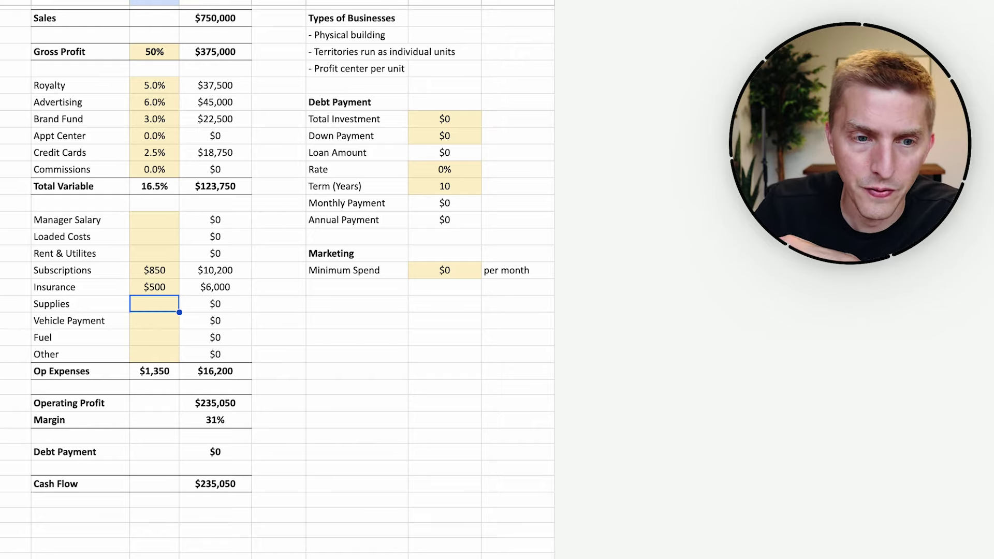
Check the rest of the Item 7 table, covering miscellaneous opening costs, FCI vehicle, office equipment, real estate and additional startup funds.
drag(163, 270, 165, 299)
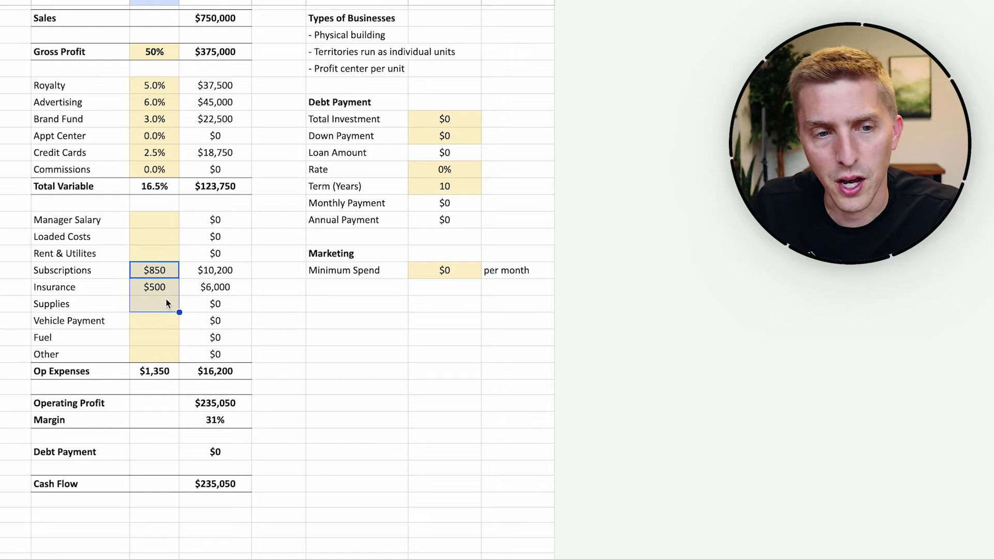
click(225, 275)
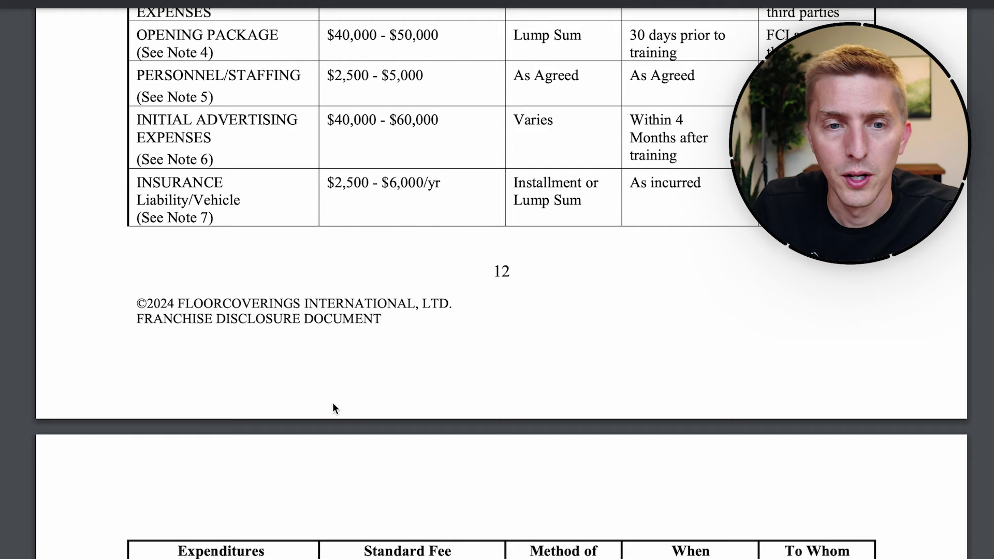
scroll(491, 383, down, 3)
scroll(492, 387, down, 5)
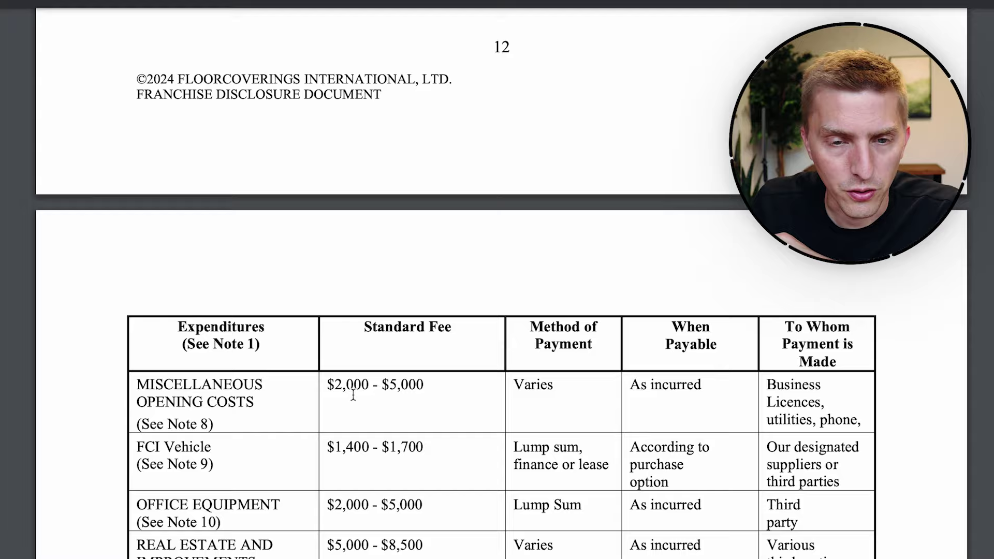
scroll(385, 509, down, 1)
scroll(385, 509, down, 3)
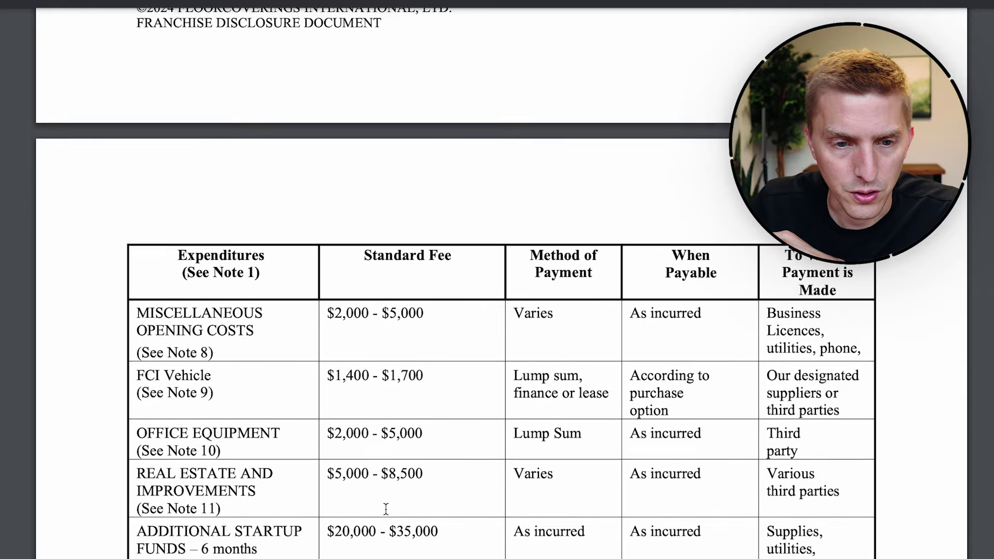
scroll(418, 452, down, 9)
scroll(418, 453, up, 10)
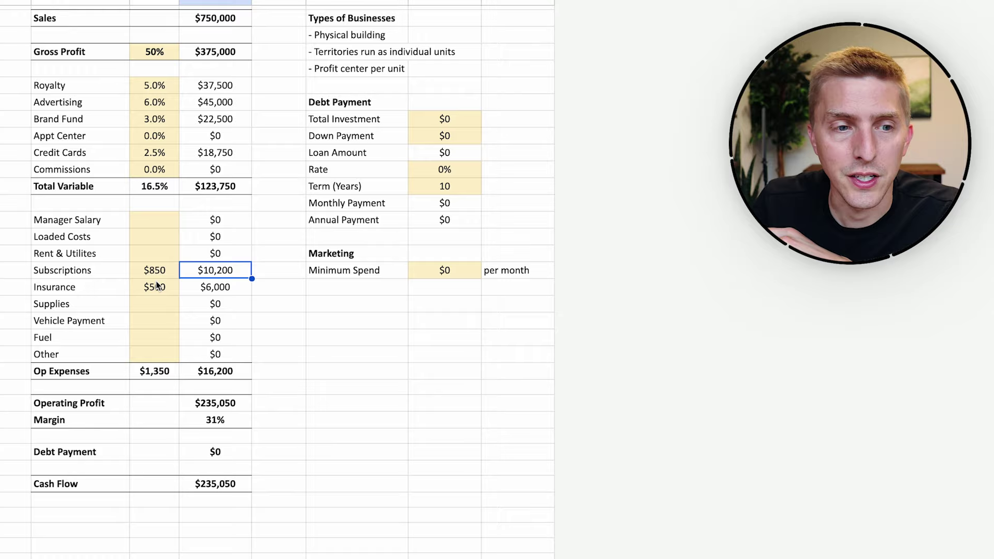
Set Rent & Utilities in the P&L to $2,000 per month.
click(171, 256)
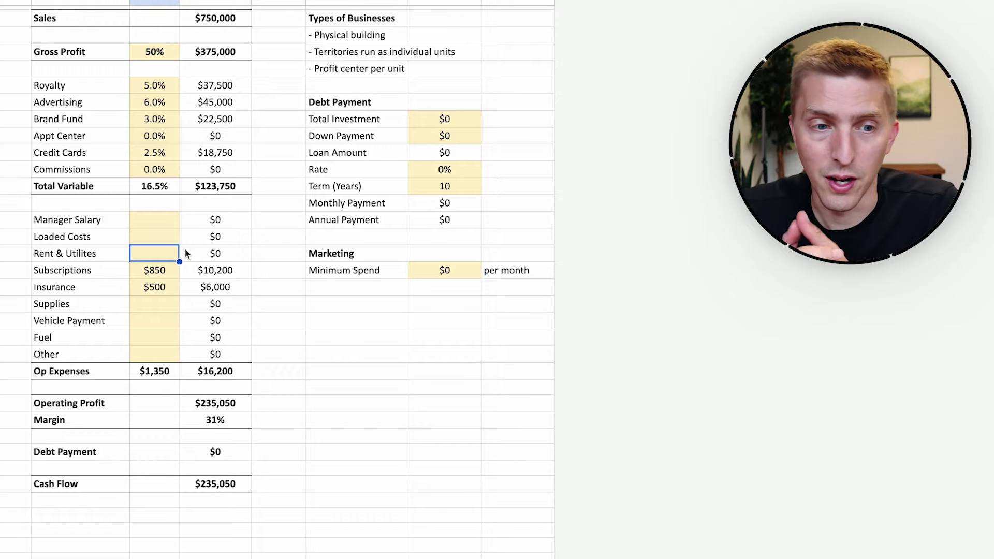
text(2000)
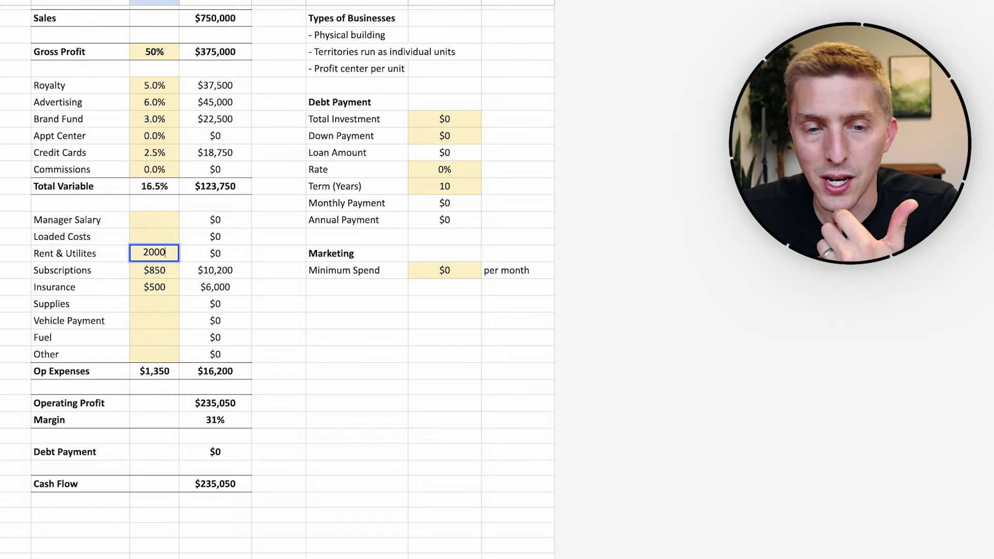
key(Return)
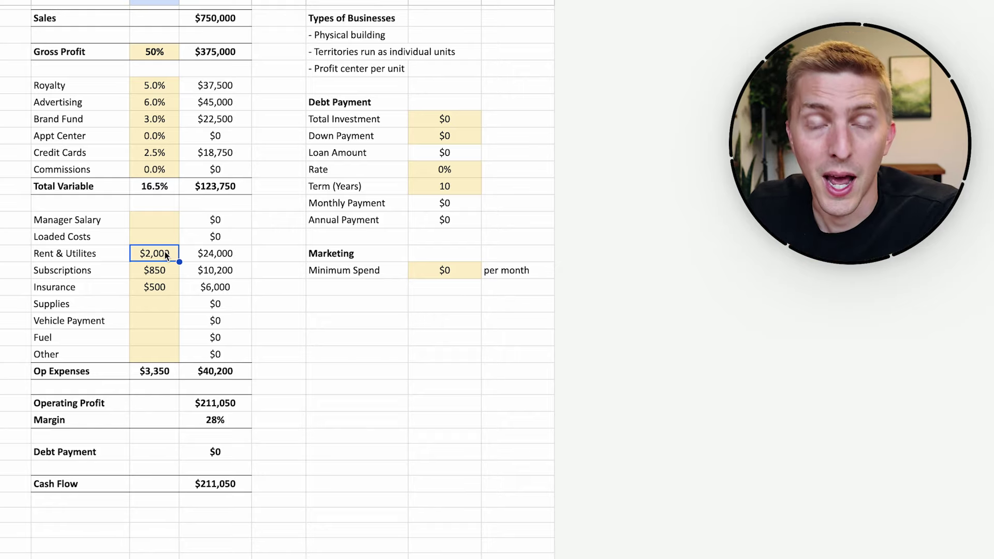
Set Vehicle Payment to $500 and Fuel to $250 per month.
click(153, 320)
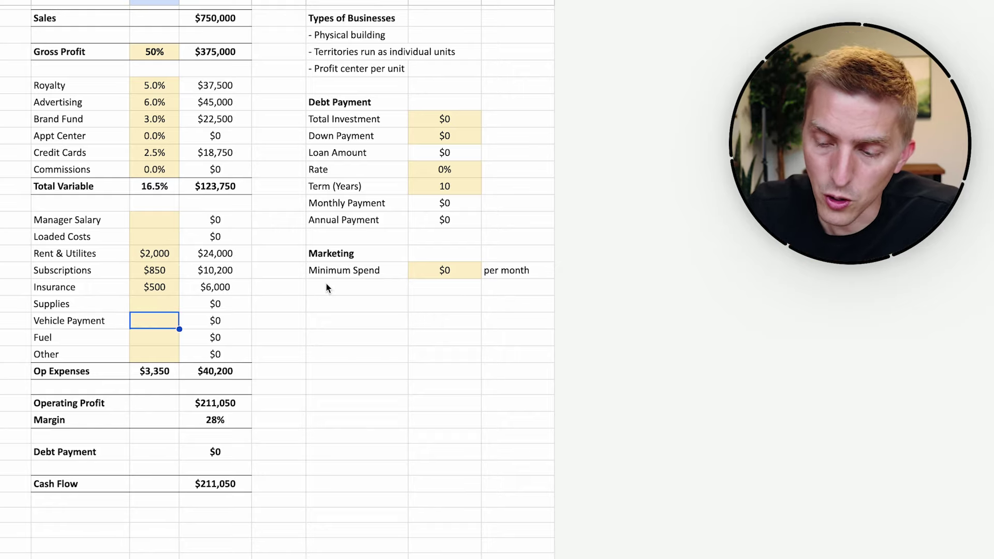
text(500)
key(Return)
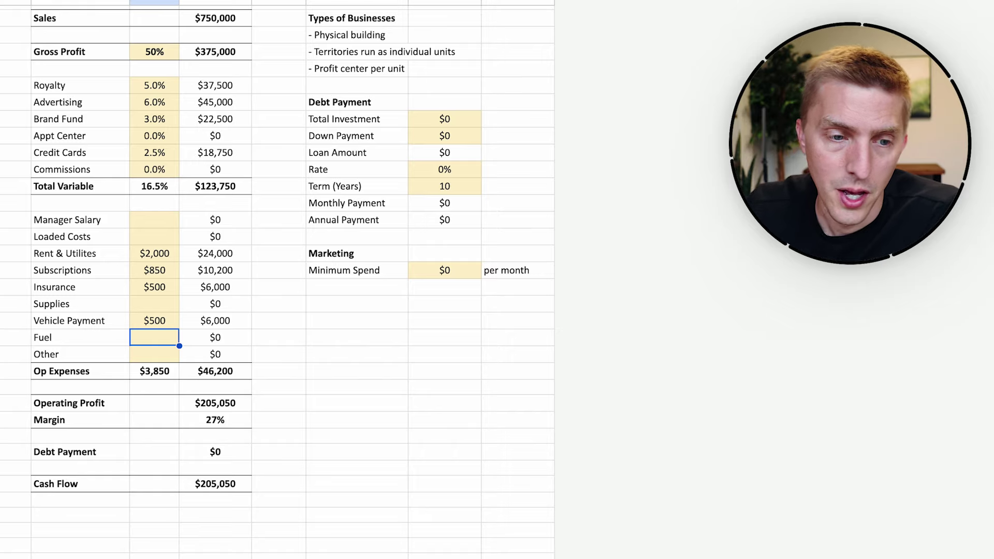
text(250)
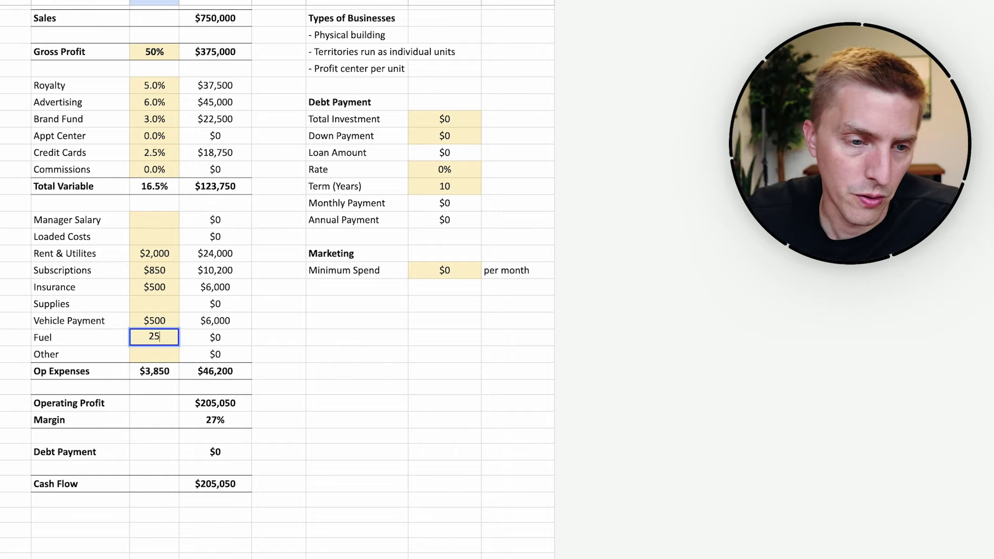
key(Return)
Set Supplies to $300 and Other to $1,600 per month in the operating expenses.
click(154, 304)
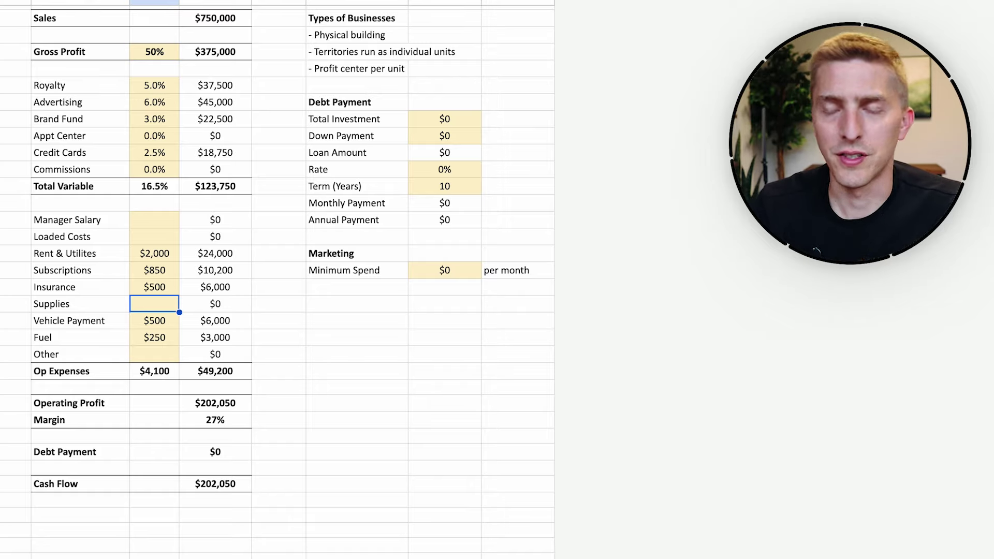
text(300)
key(Return)
click(154, 338)
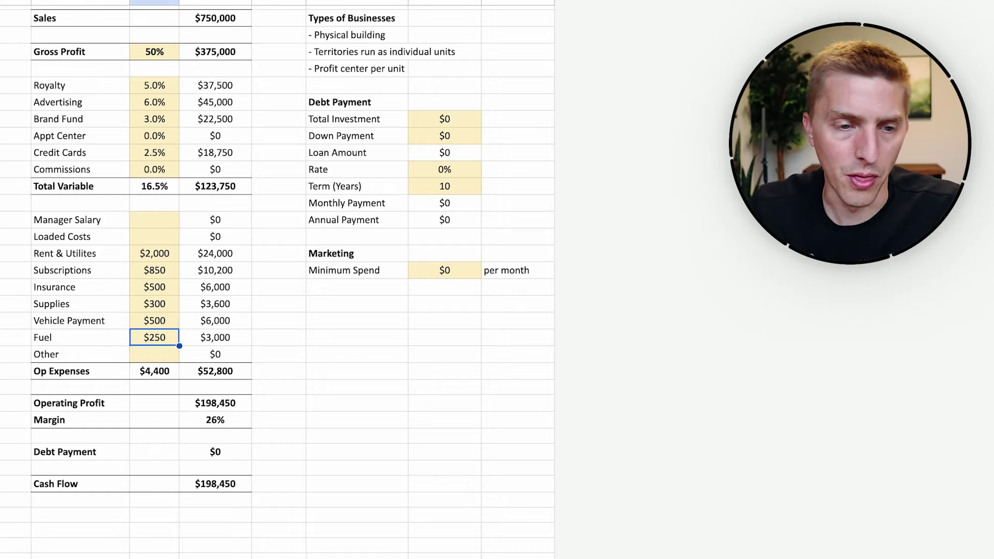
click(154, 353)
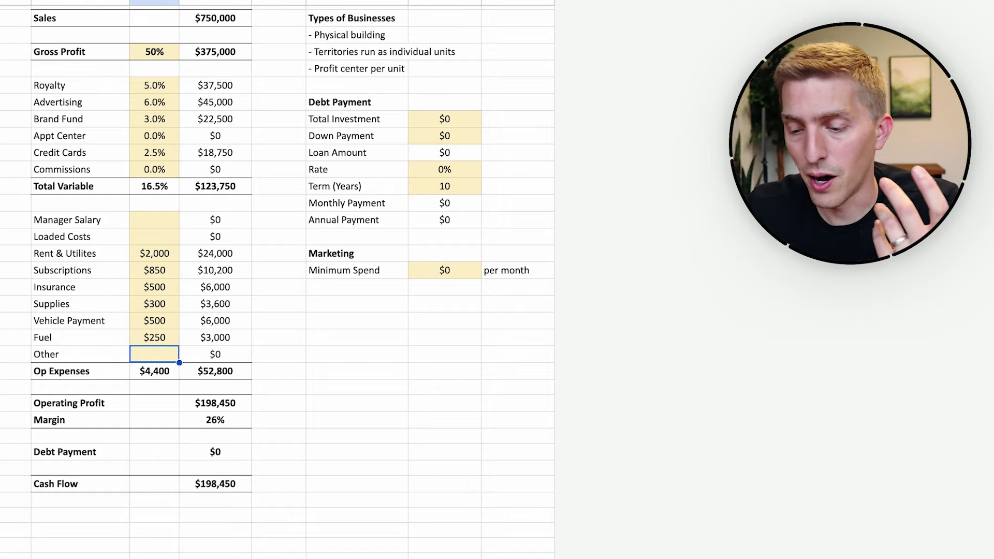
text(1500)
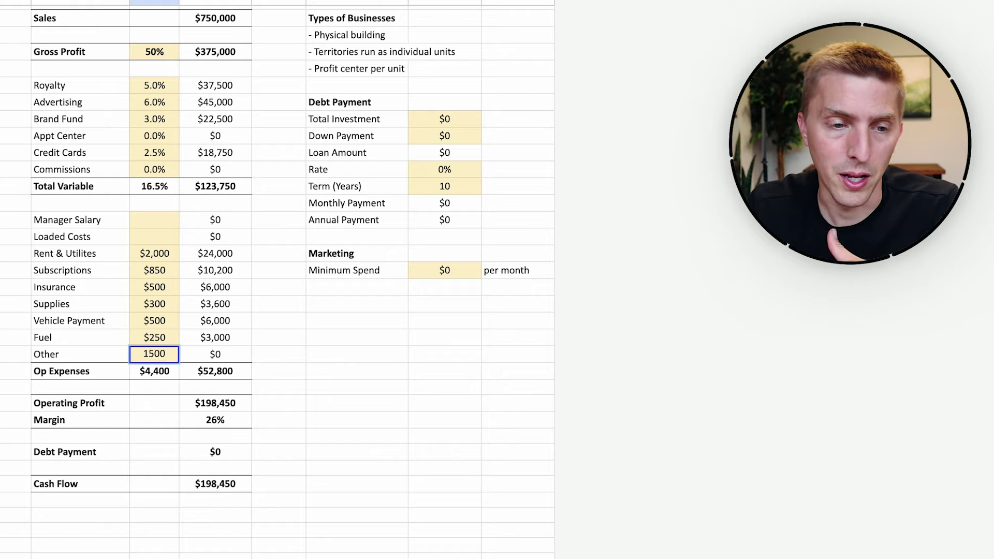
key(Return)
click(154, 354)
text(1600)
key(Return)
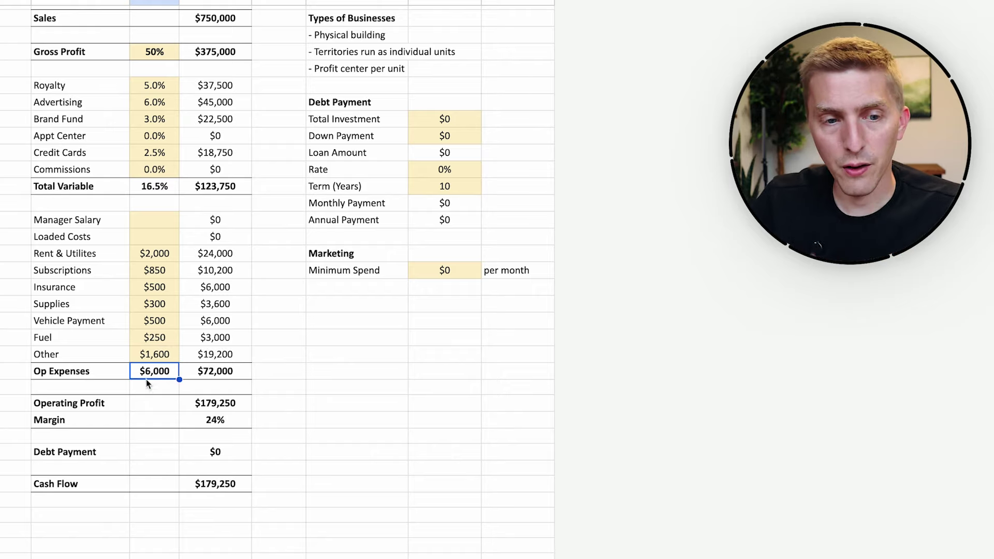
Review the annual operating expenses, sales, margin and operating profit of the P&L without a manager salary.
click(216, 372)
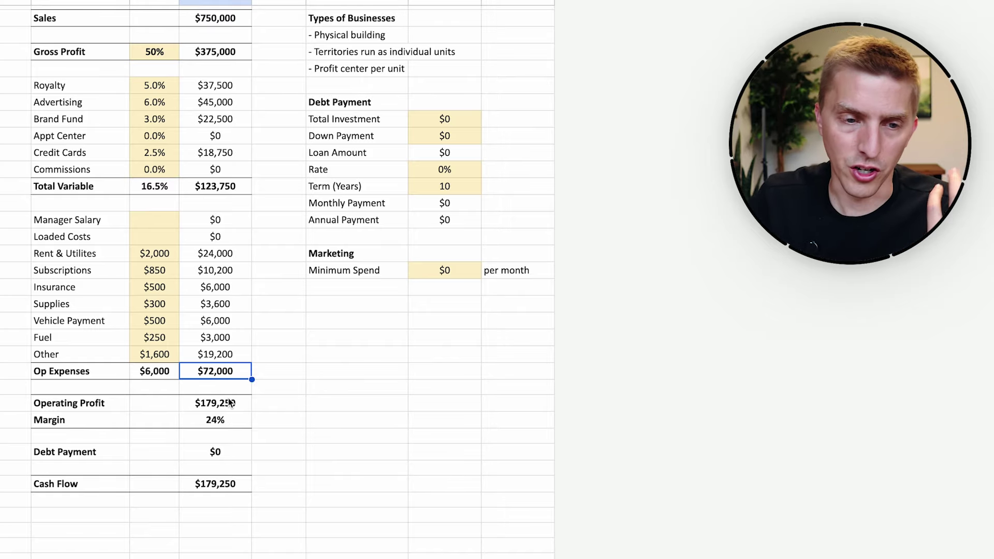
scroll(238, 42, up, 1)
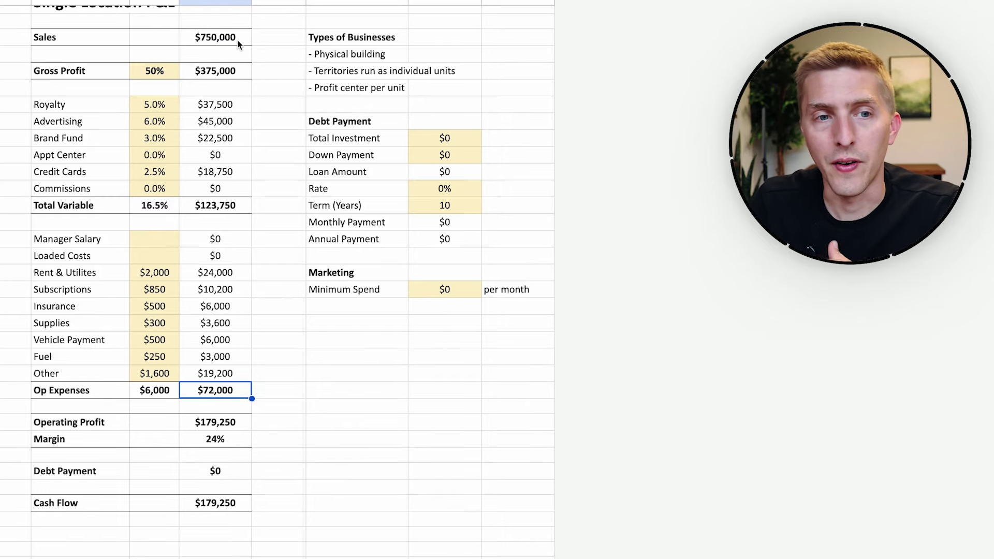
click(237, 40)
click(243, 439)
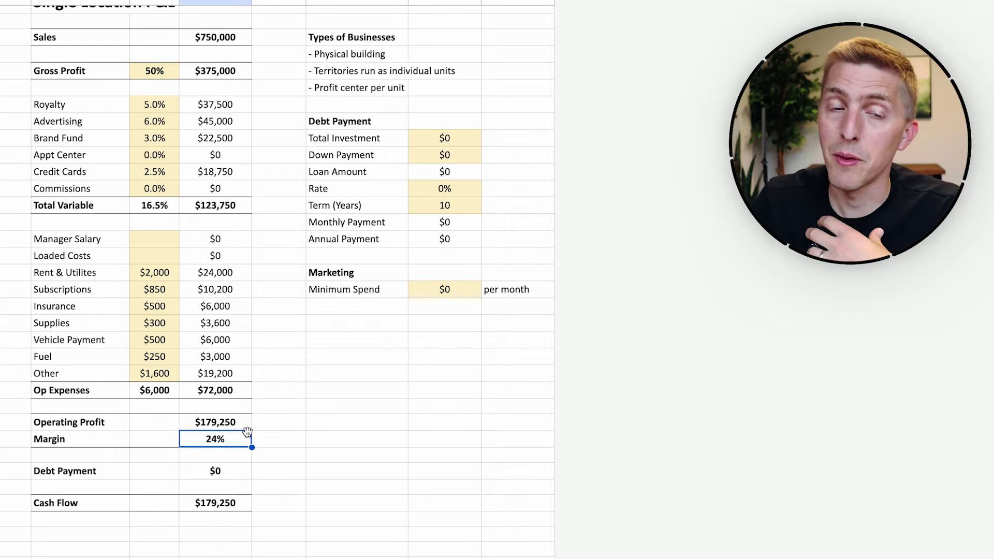
click(242, 423)
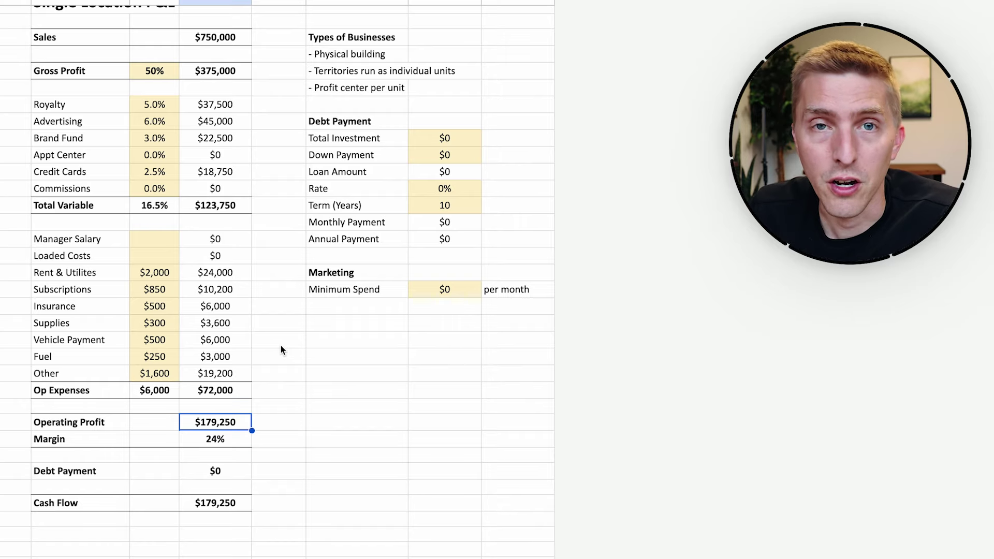
scroll(250, 215, up, 1)
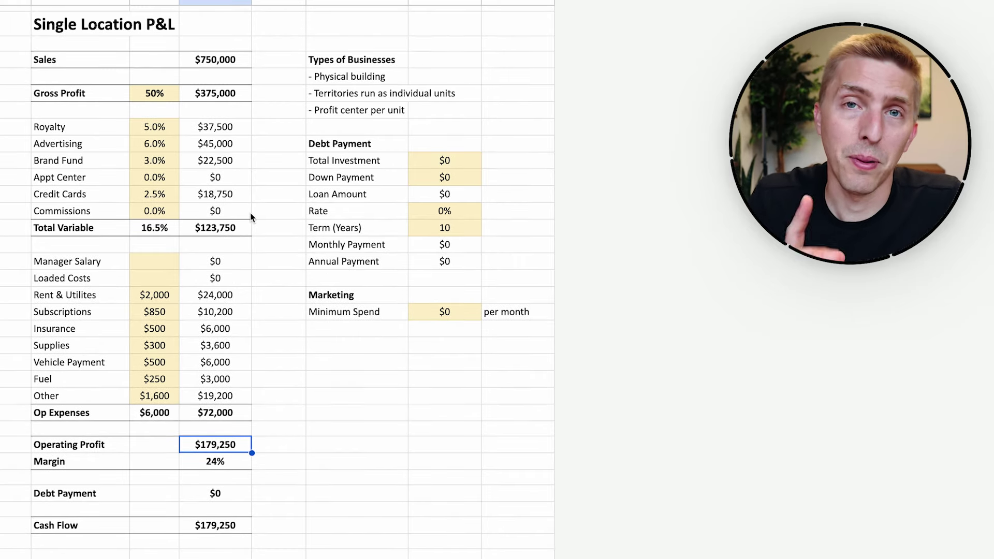
Set the Manager Salary to $4,500 per month.
click(151, 261)
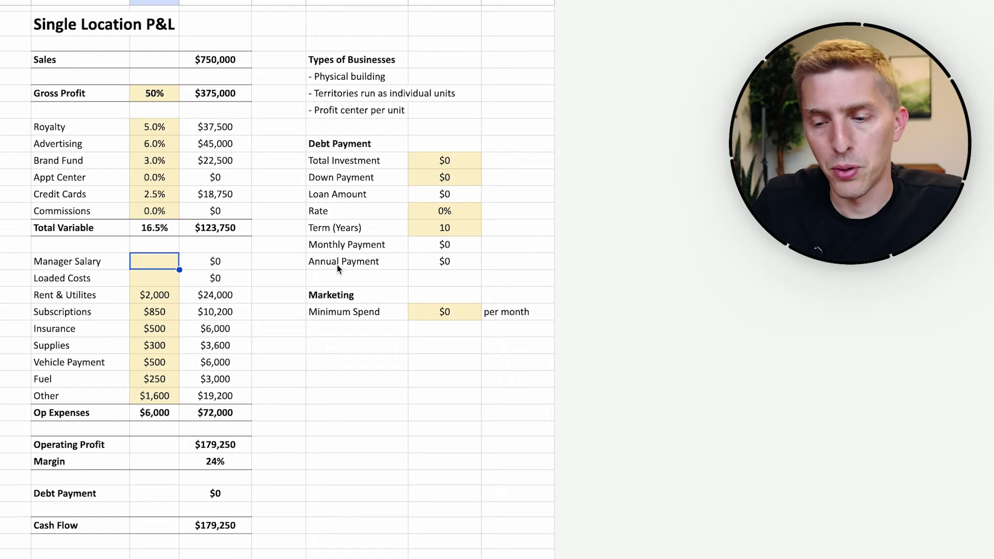
text(4,50)
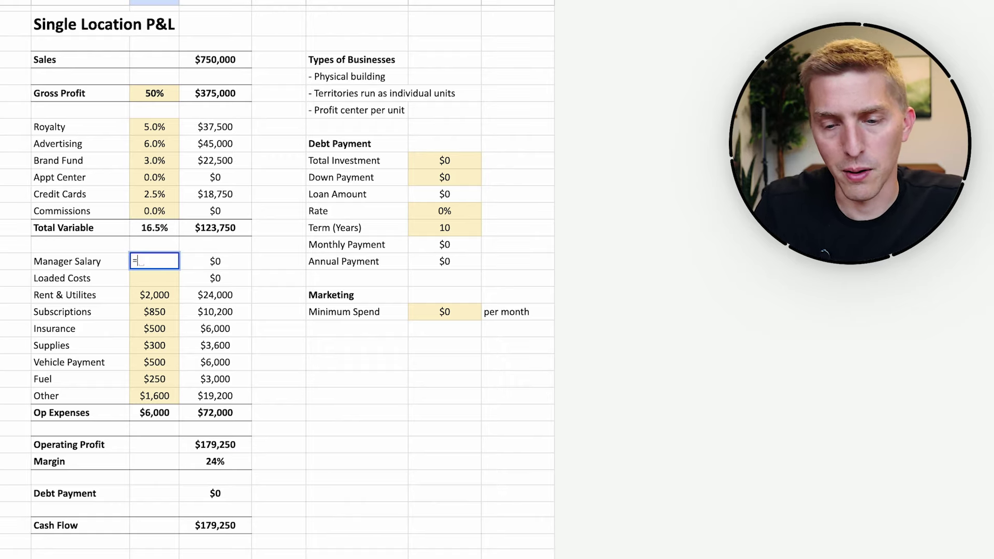
text(00)
key(Return)
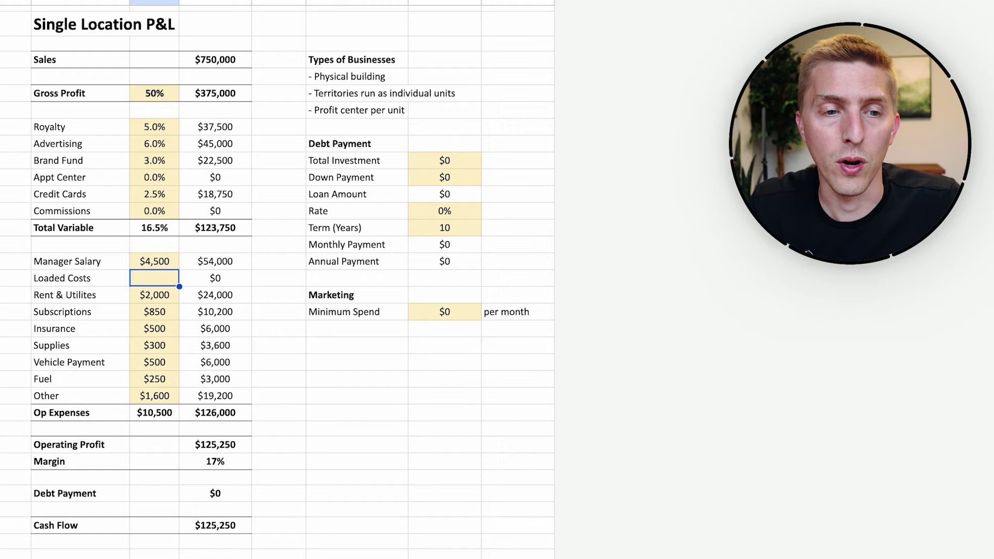
Set the Commissions rate in the variable costs to 2%.
key(Up)
key(Up)
key(Up)
key(Up)
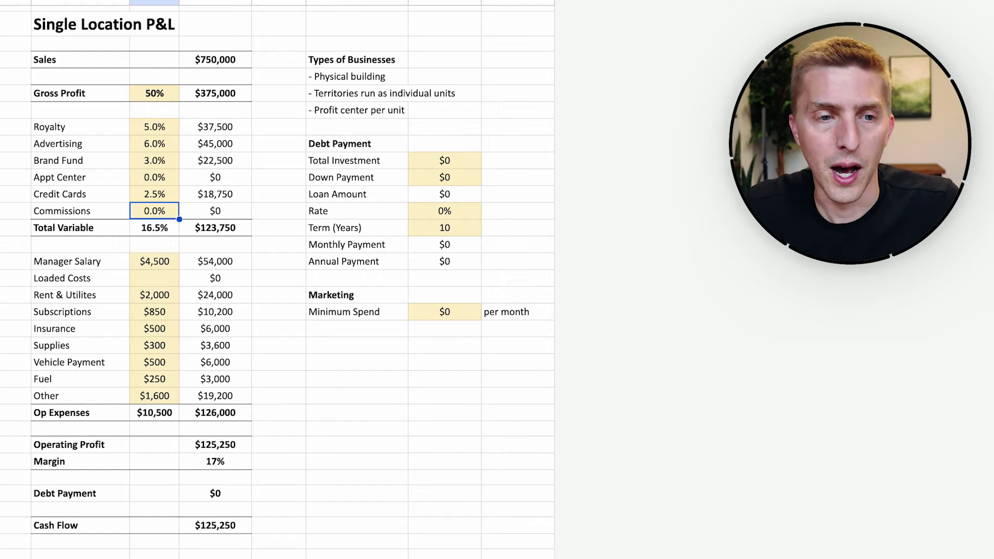
text(2)
key(Return)
key(Up)
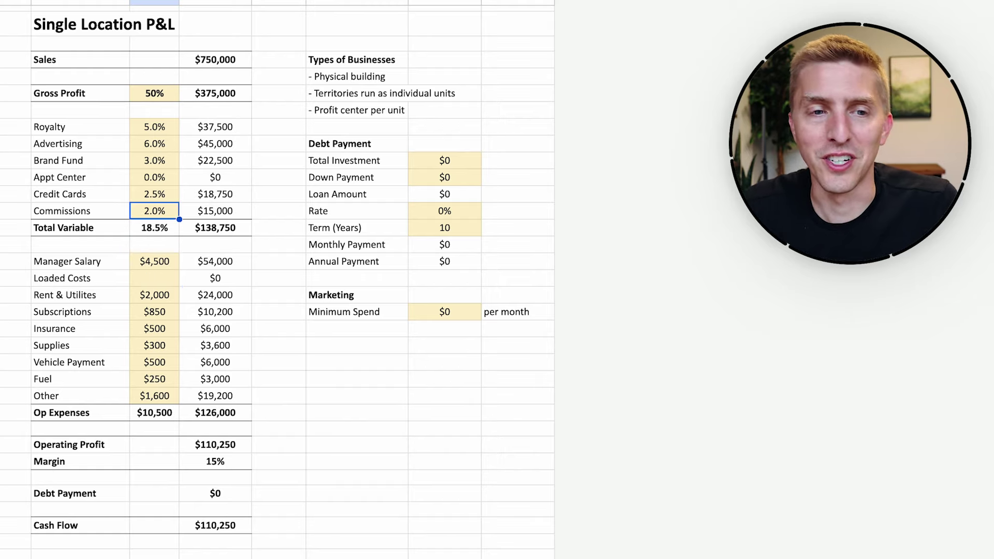
Set the Loaded Costs rate to 15%.
key(Right)
key(Right)
key(Left)
key(Left)
key(Down)
key(Down)
key(Down)
key(Down)
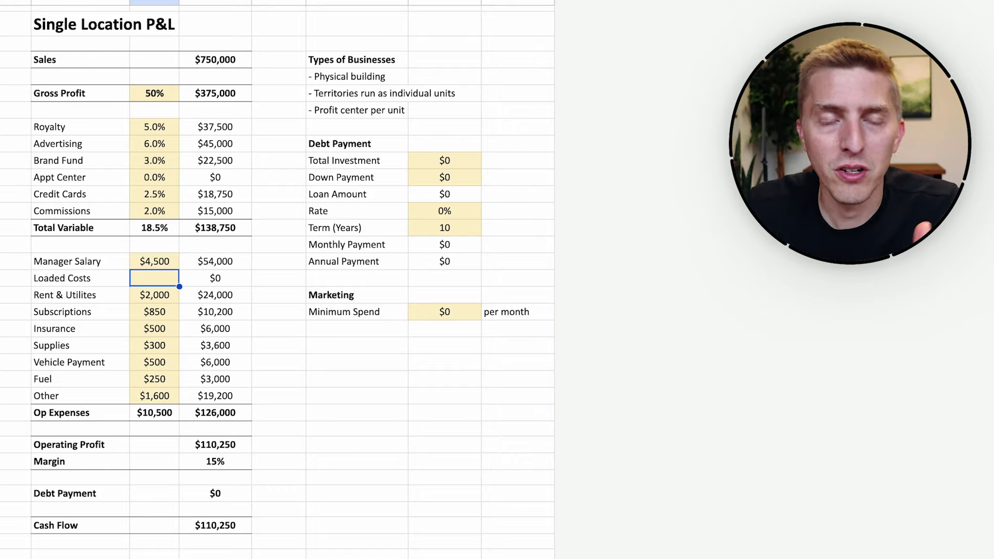
text(15)
key(Return)
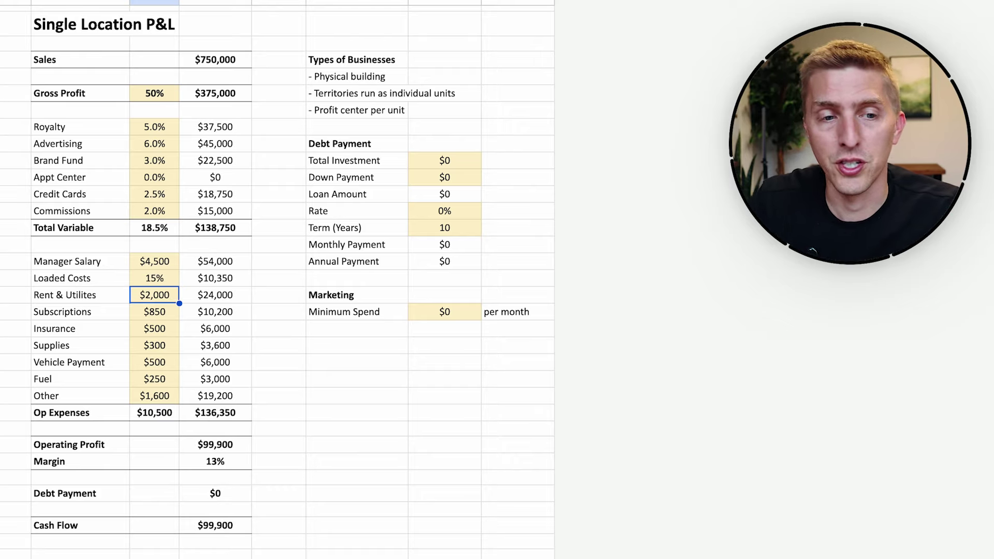
Inspect the annual Loaded Costs formula and the manager salary and commission amounts it is based on.
click(154, 278)
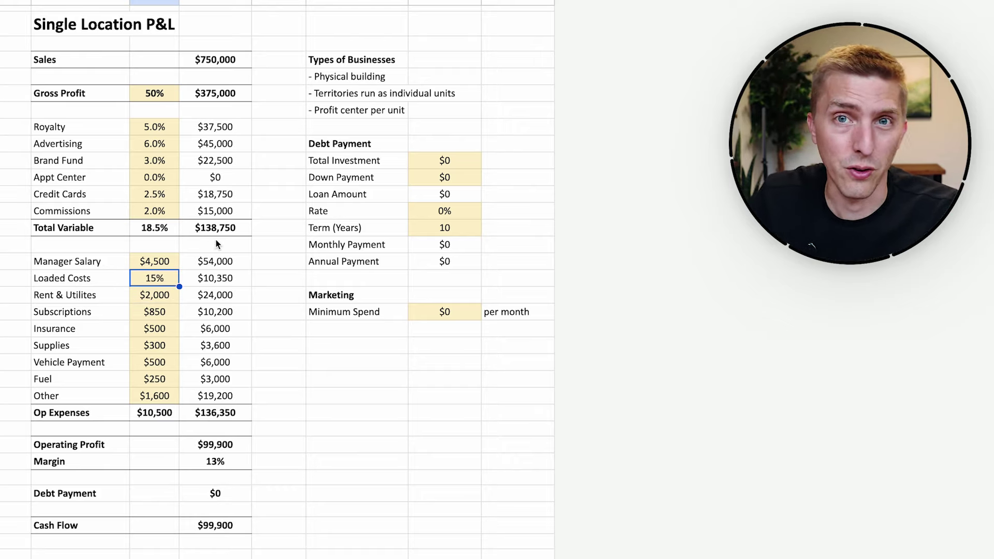
click(221, 283)
key(Return)
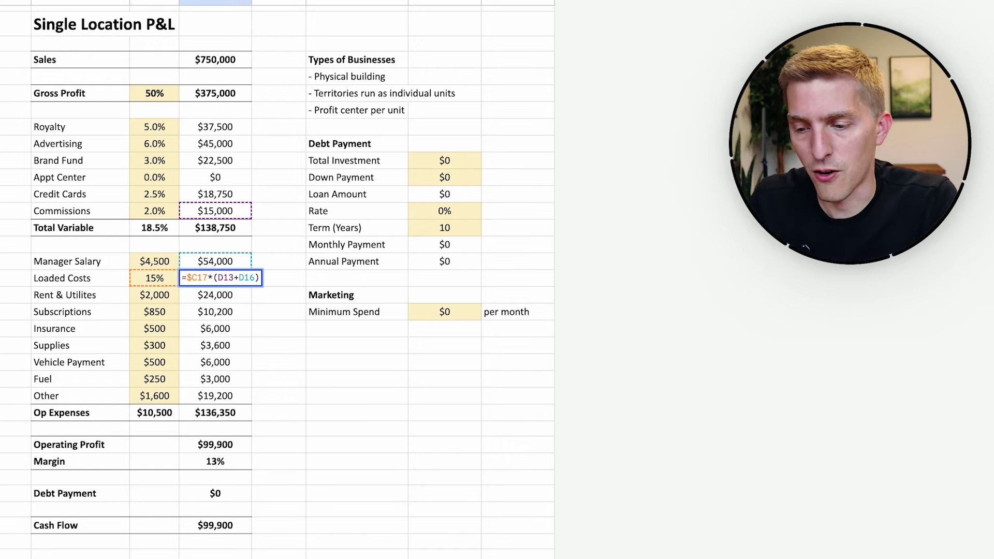
key(Escape)
key(Up)
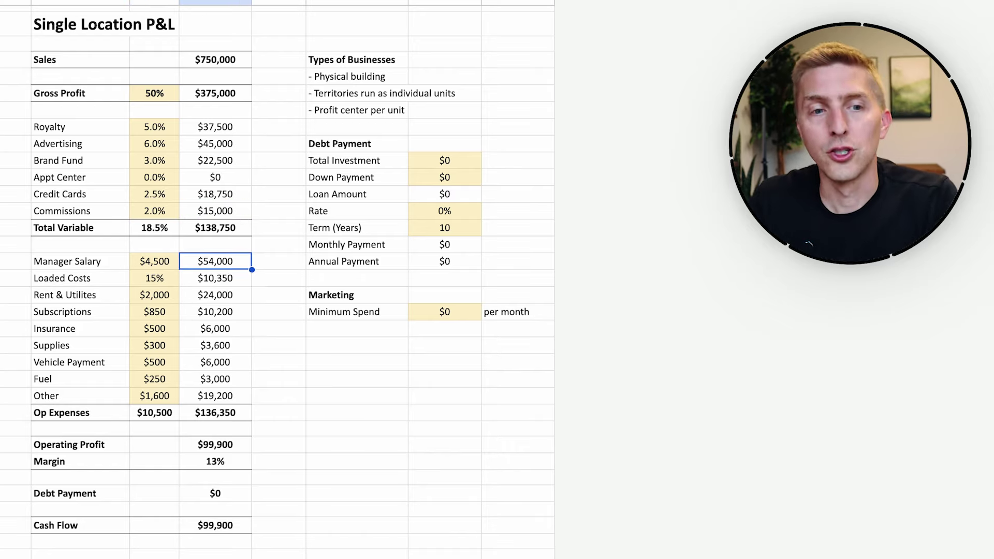
ctrl+click(231, 209)
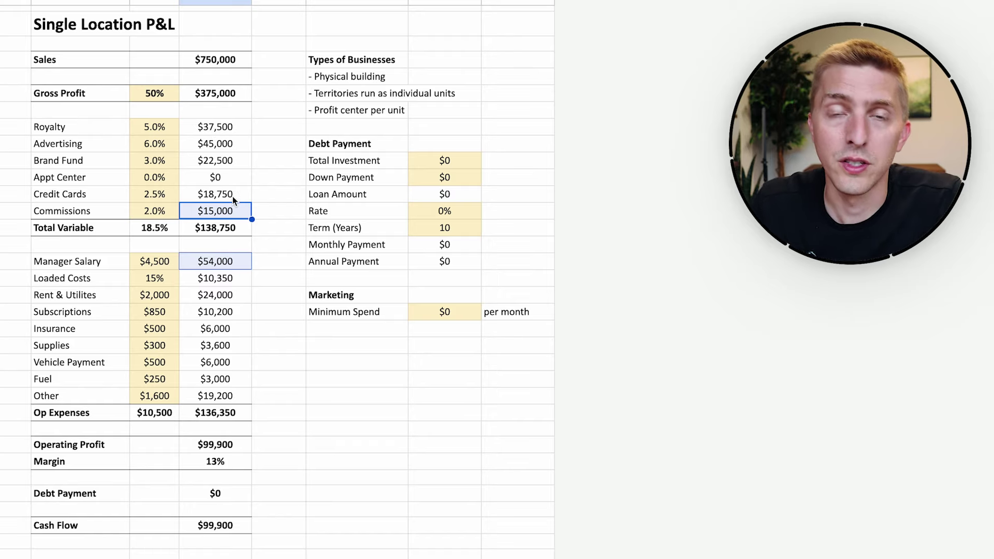
Review the operating profit and margin, and look at the $600,000 sales scenario beside the base case.
click(225, 366)
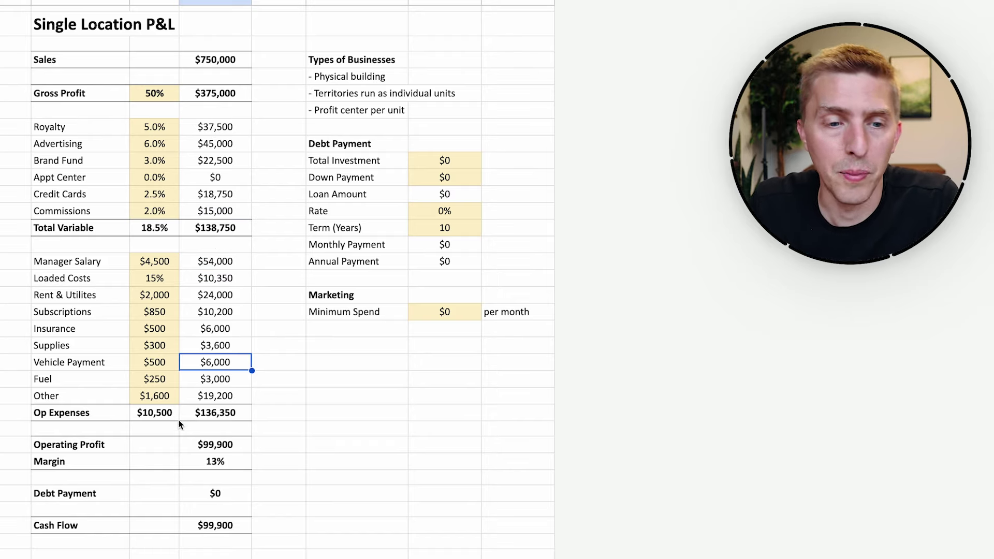
click(225, 458)
click(231, 448)
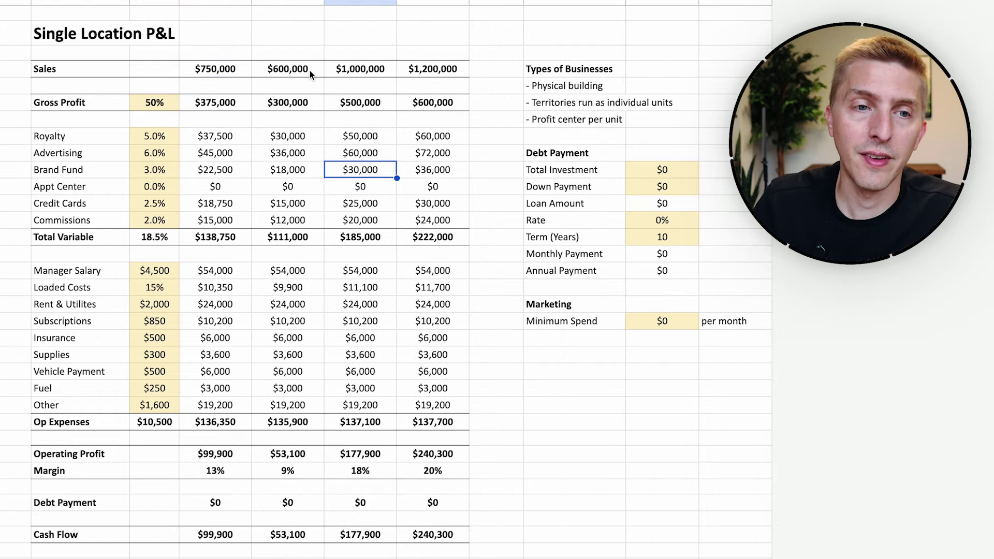
click(310, 70)
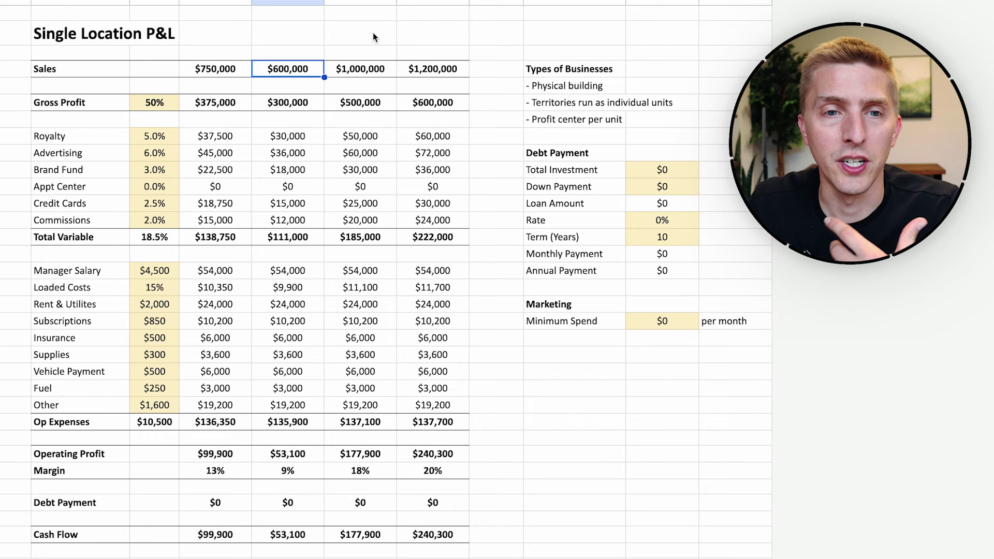
Compare the four sales scenarios in the Sales row and examine the $750,000 case's gross profit and manager salary.
click(360, 77)
click(432, 74)
click(250, 74)
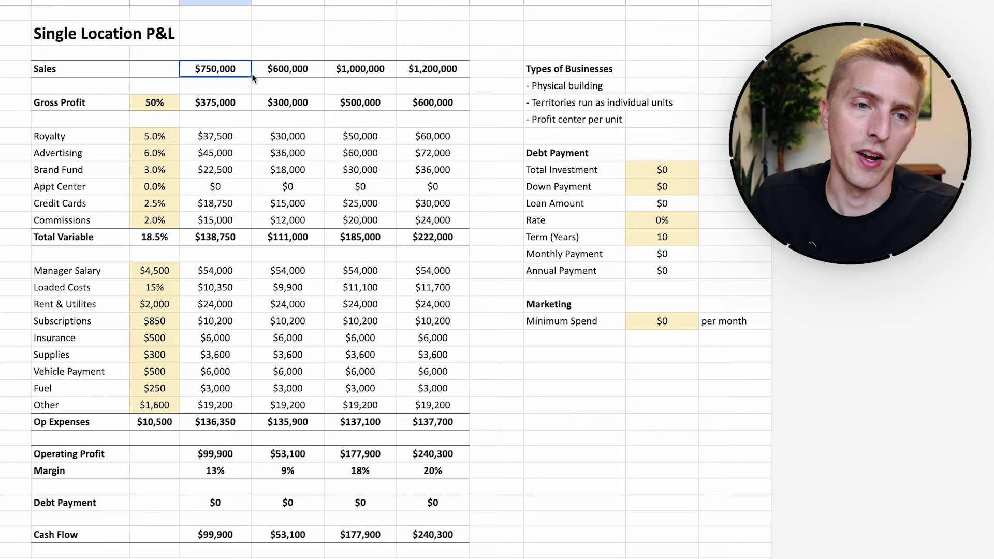
drag(252, 74, 411, 70)
click(449, 74)
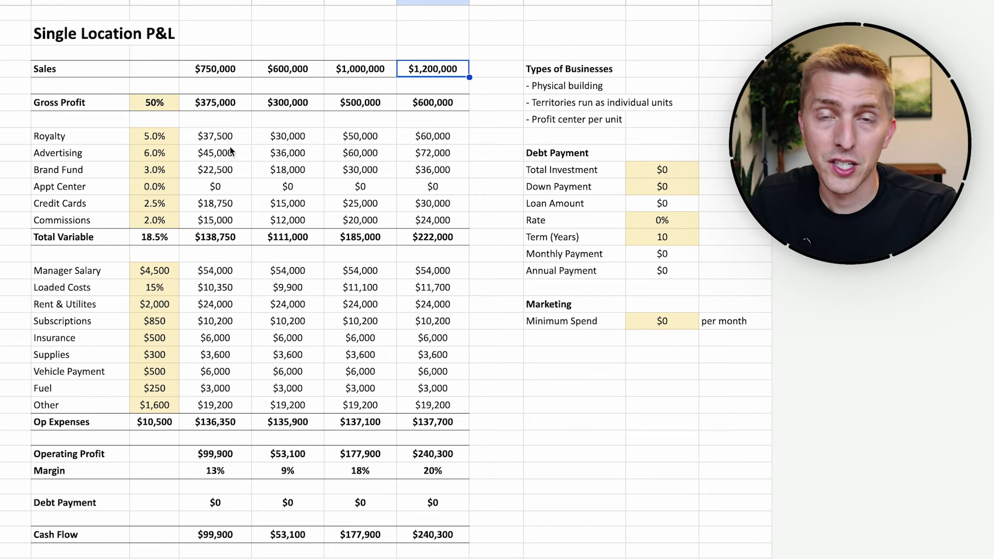
click(219, 69)
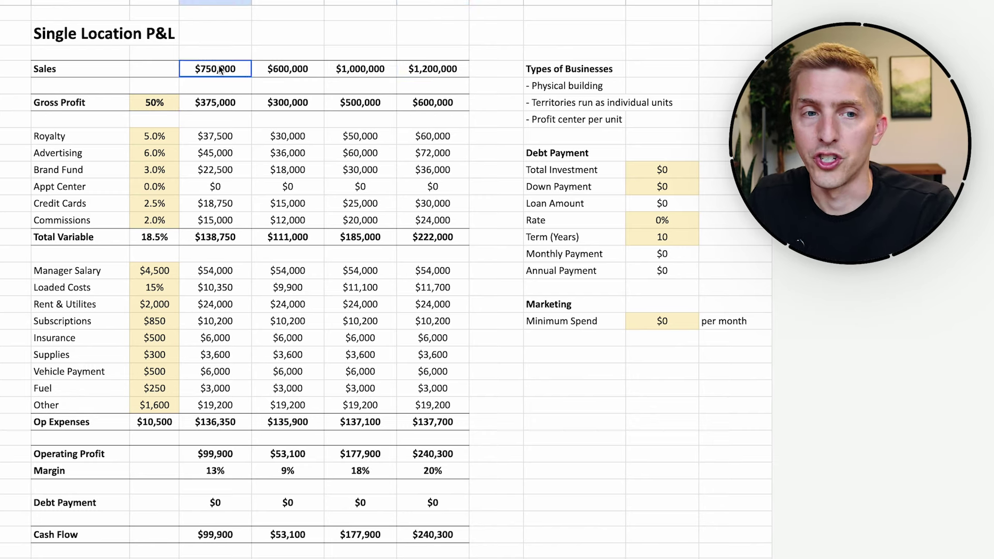
click(226, 108)
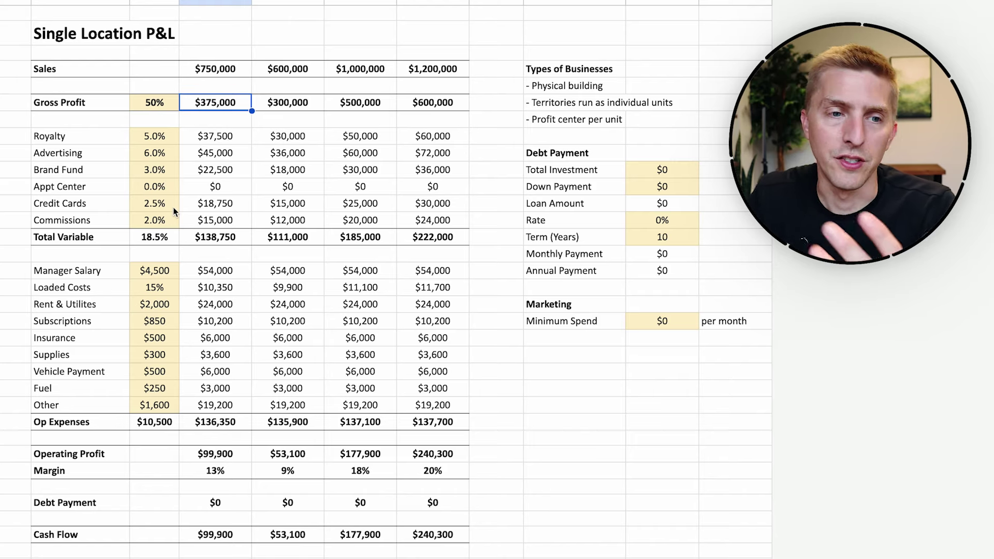
click(209, 271)
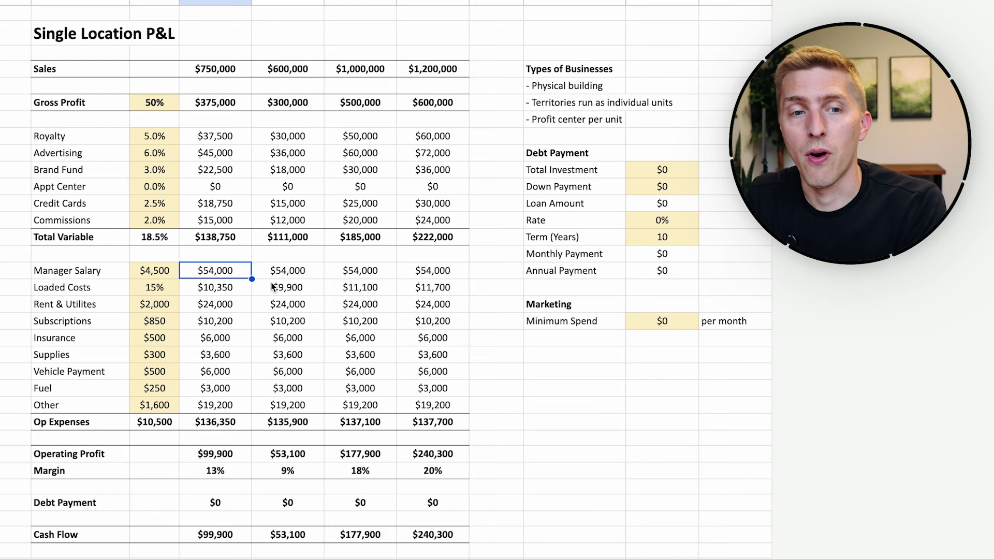
click(305, 223)
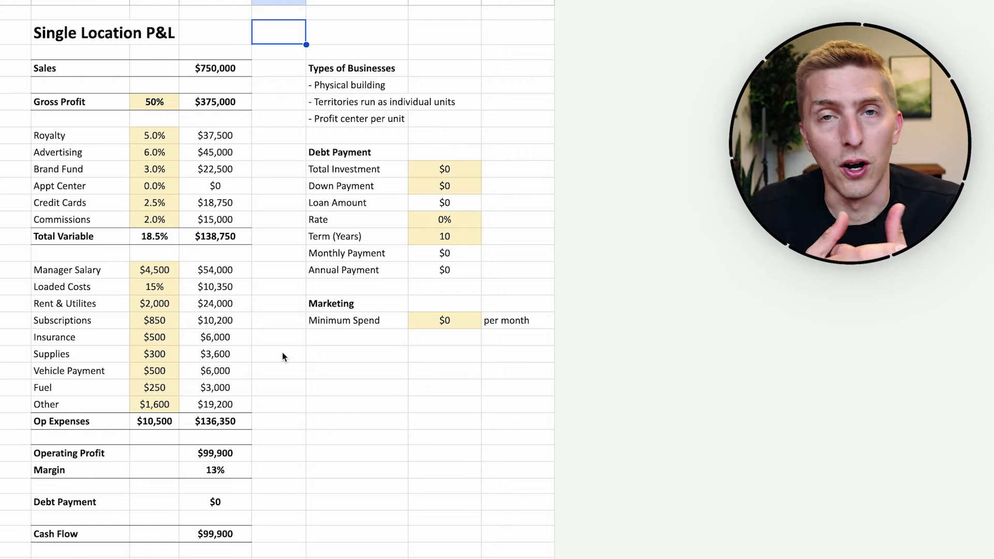
Set the Total Investment to $200,000 and the Down Payment to $80,000 in the Debt Payment section.
click(455, 174)
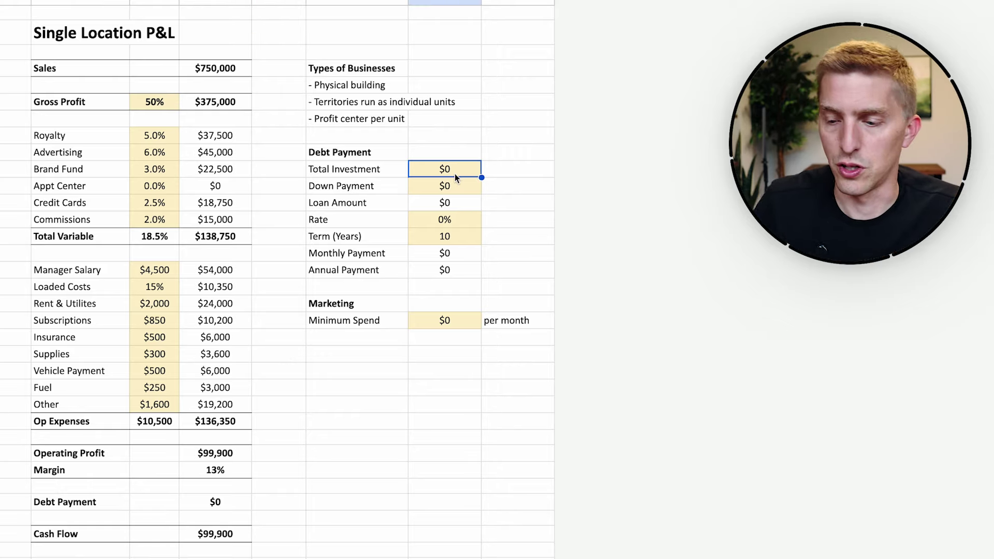
text(200000)
key(Return)
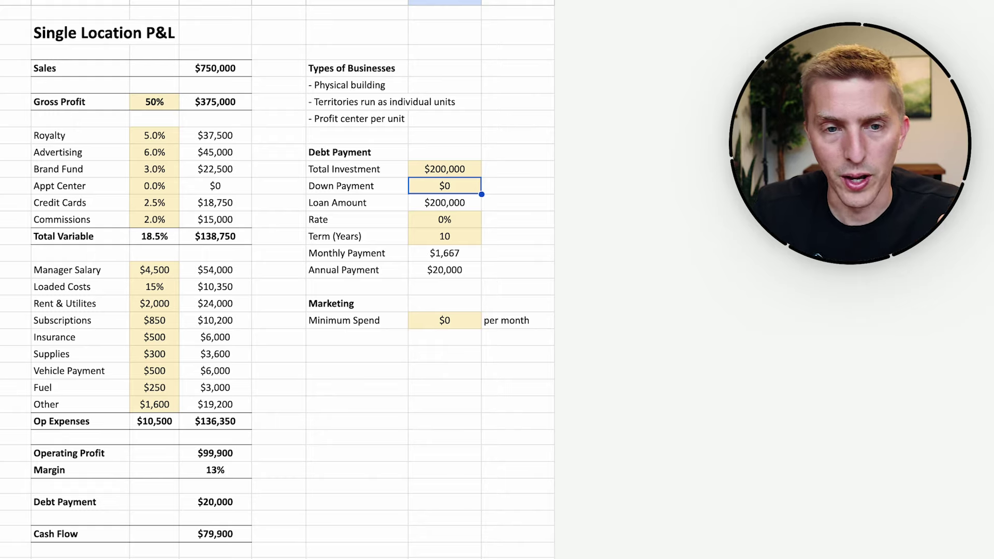
text(80000)
key(Return)
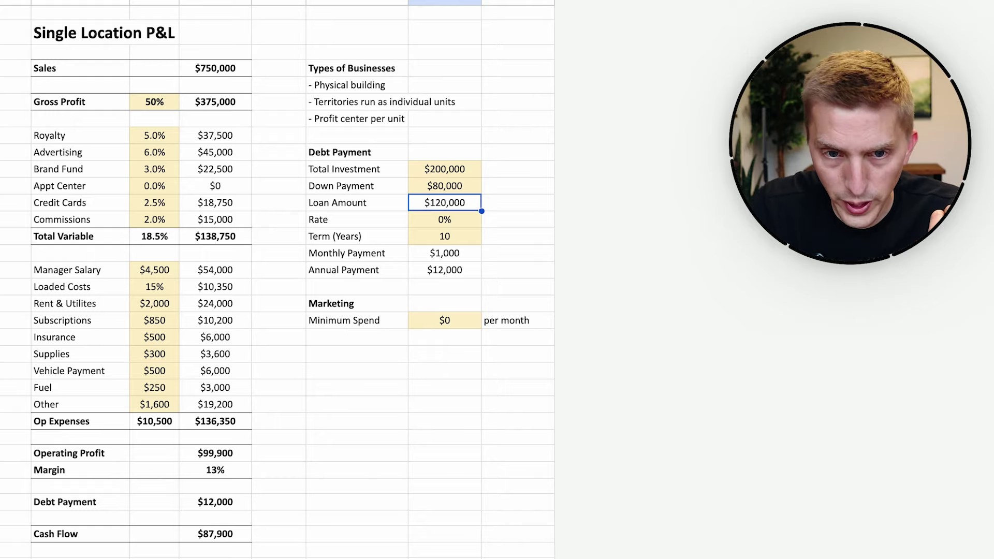
Set the loan Rate in the Debt Payment section to 9%.
key(Down)
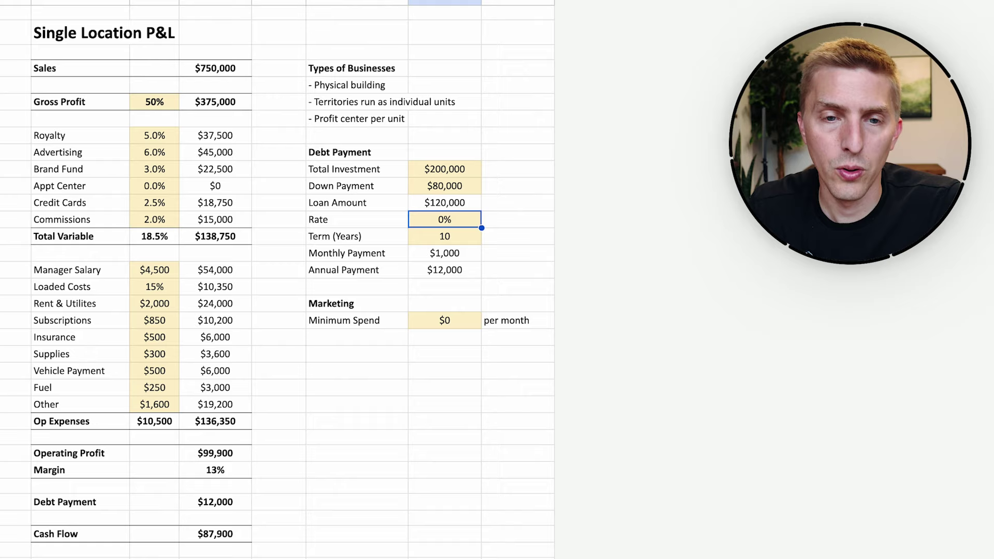
text(9)
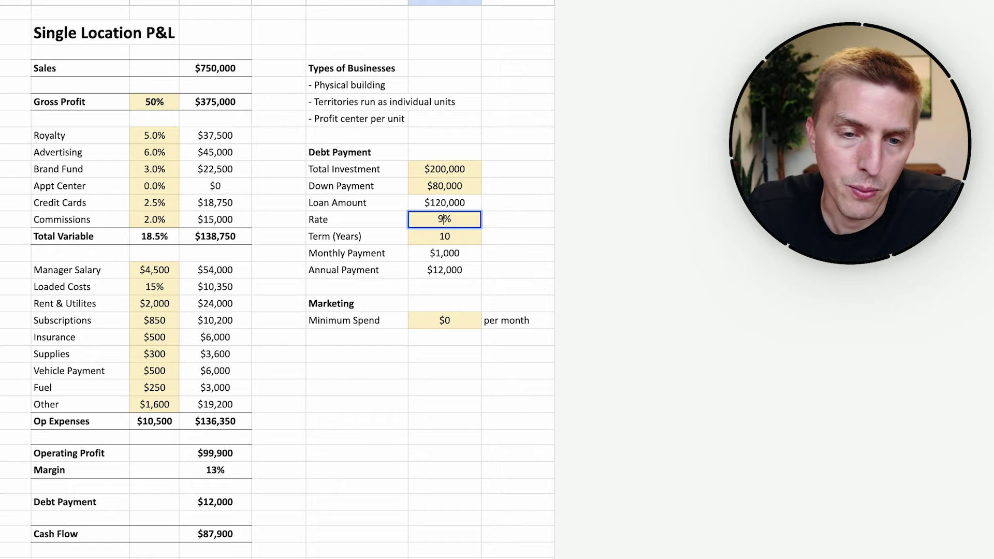
key(Return)
Set the loan Rate to 10% and check the monthly payment, annual payment and cash flow.
key(Up)
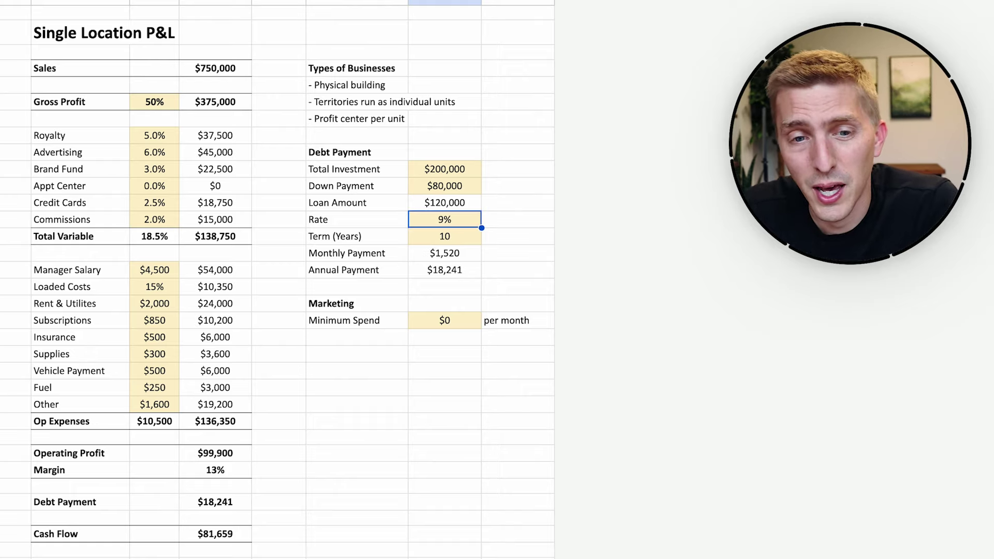
text(10)
key(Return)
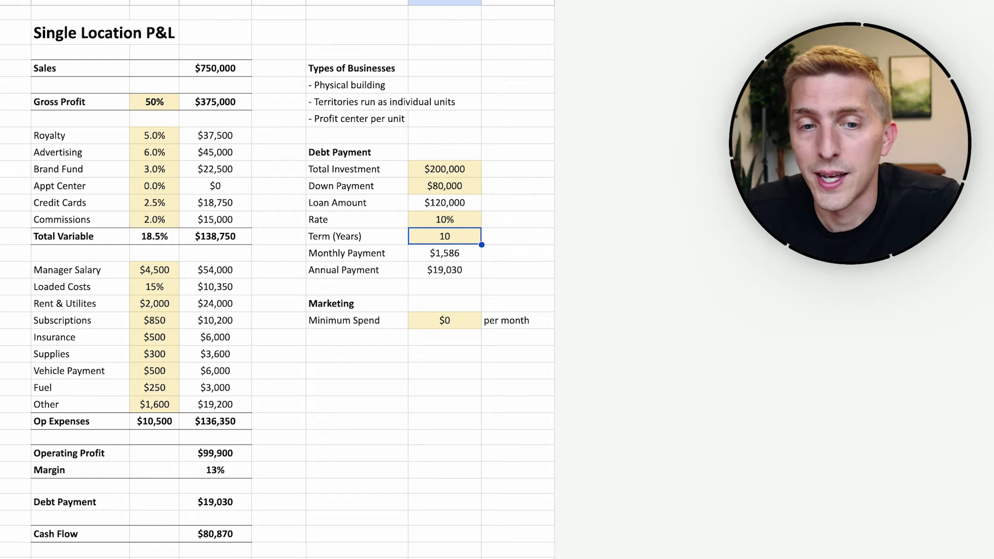
click(444, 253)
click(444, 269)
click(445, 253)
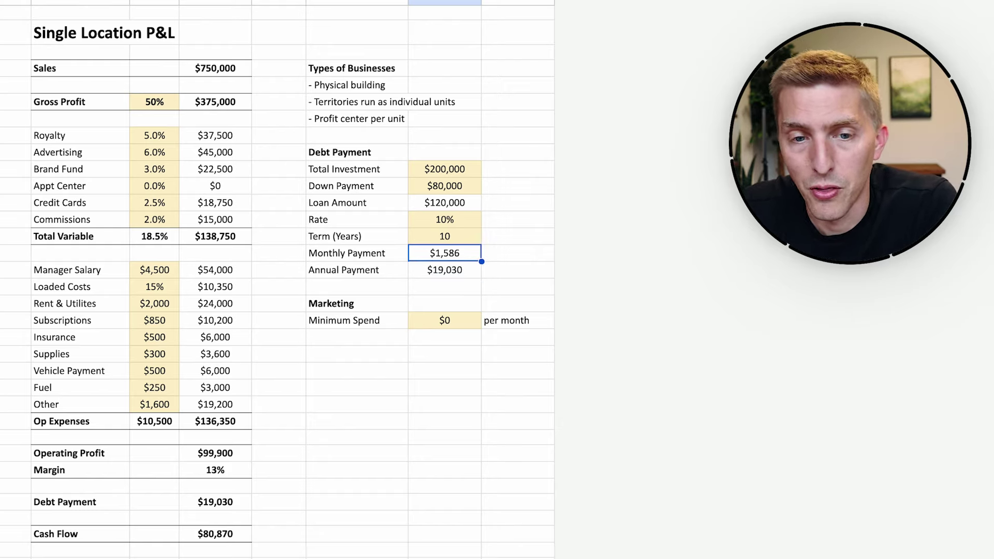
click(445, 270)
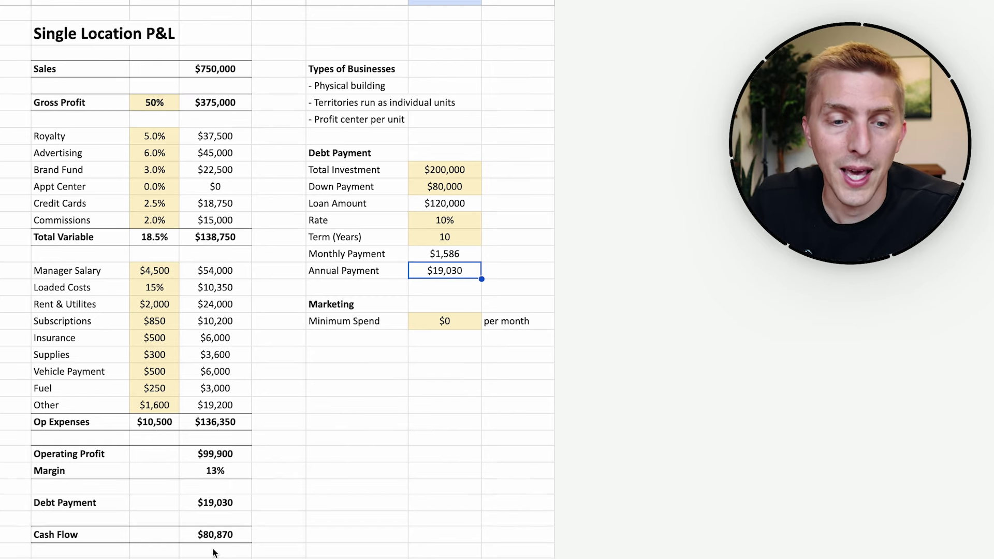
click(222, 534)
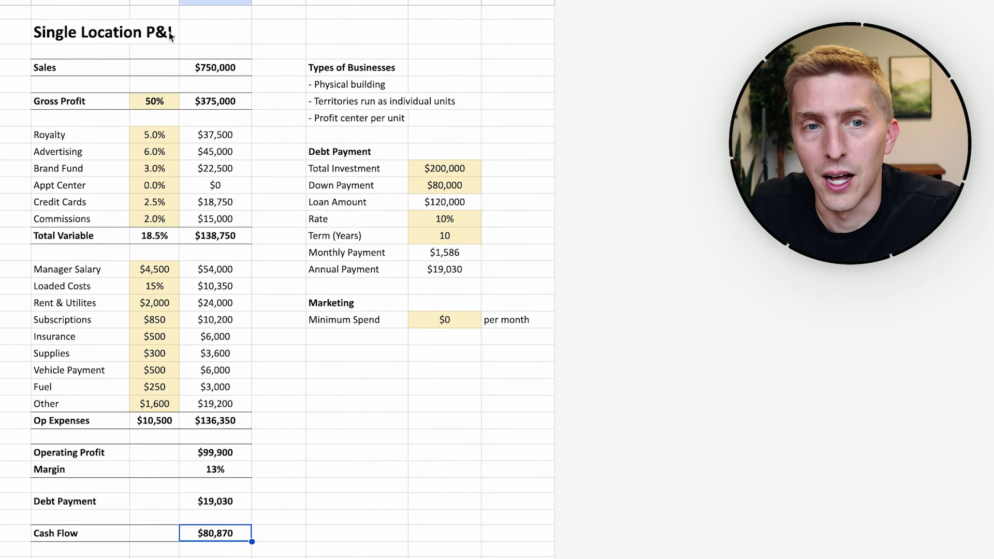
Set Sales to $500,000 and check the operating profit.
click(238, 72)
key(Return)
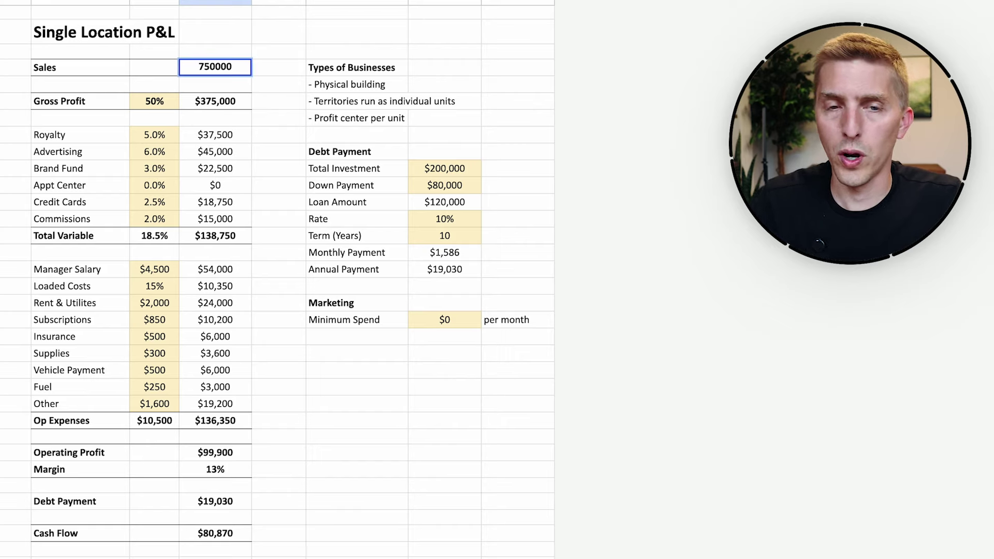
text(500000)
key(Return)
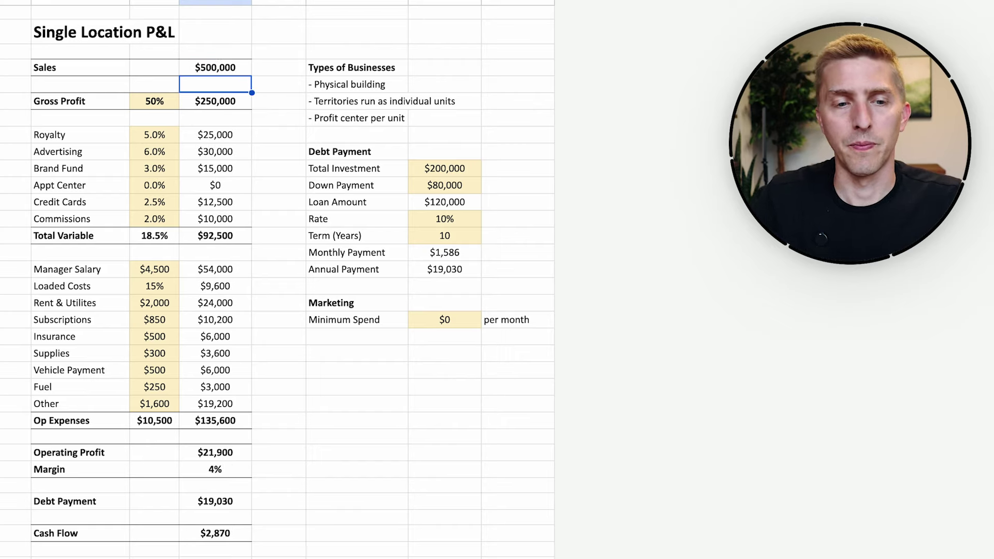
click(222, 458)
Set Sales to $400,000 and review the operating profit alongside the loan inputs and annual manager salary.
click(216, 69)
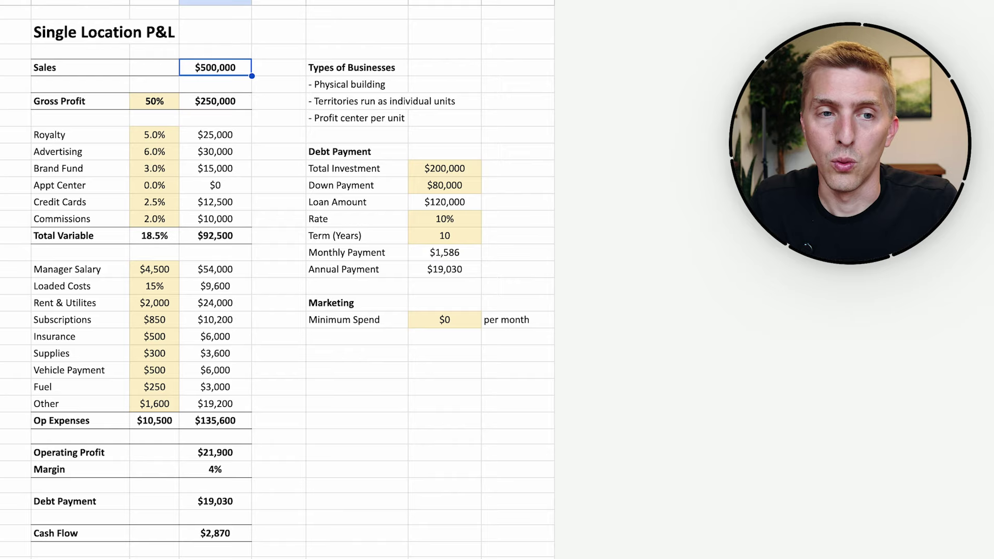
key(Return)
key(Home)
key(Delete)
text(4)
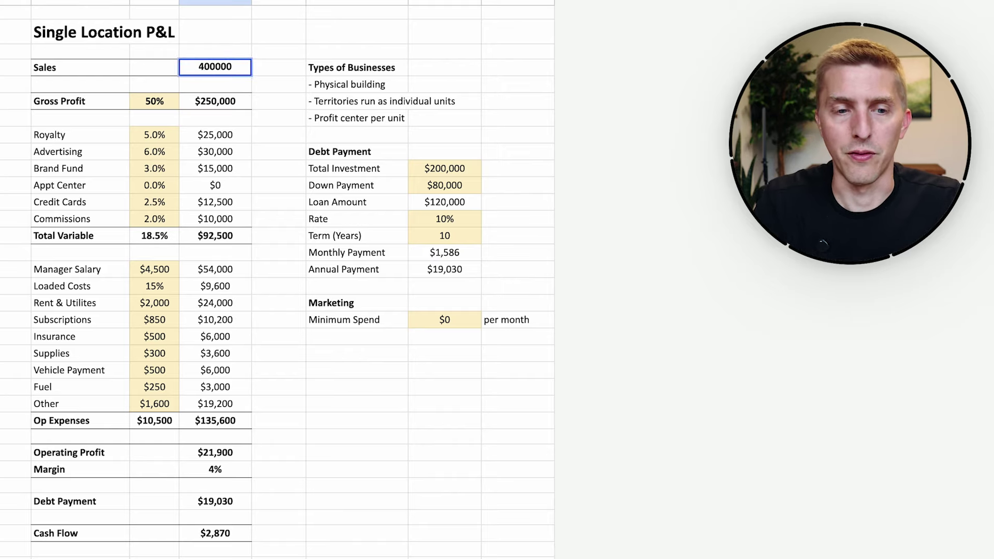
key(Return)
click(242, 452)
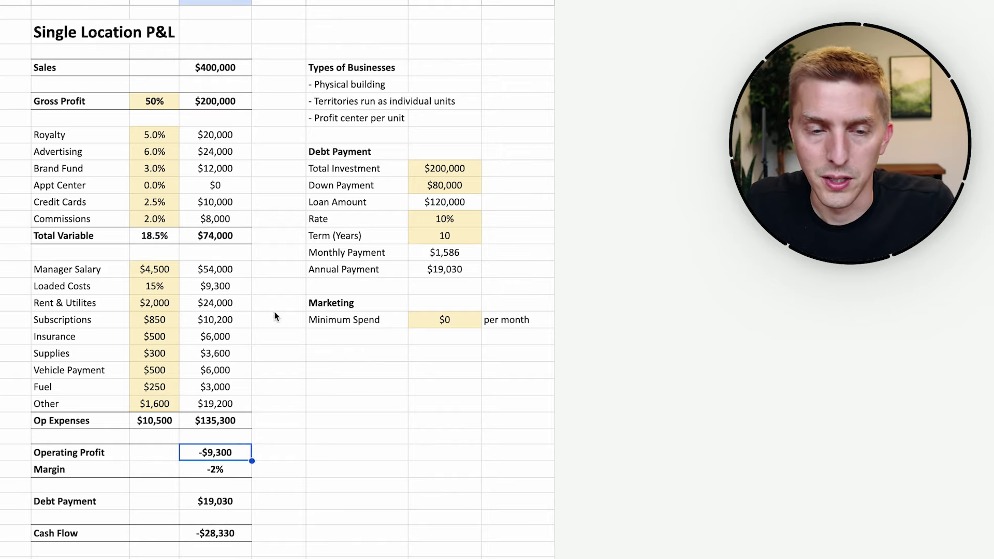
click(192, 67)
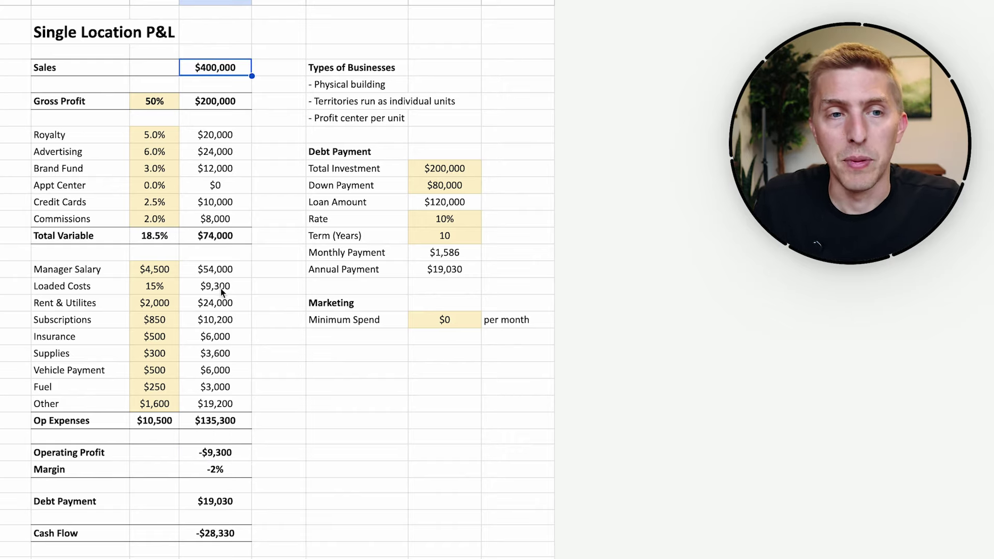
drag(451, 170, 456, 253)
click(202, 275)
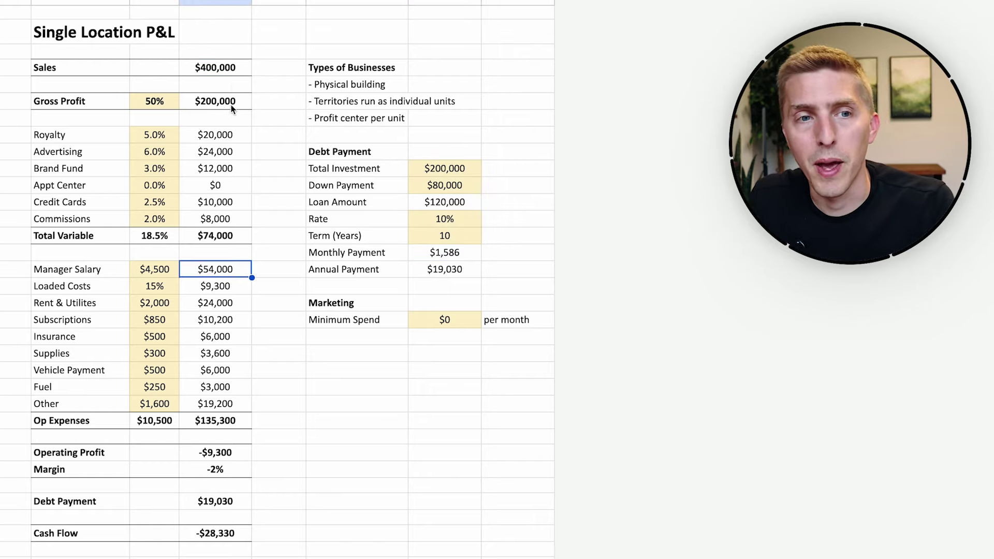
Set Sales to $1,200,000 and review the operating profit, debt payment and cash flow.
click(225, 73)
key(Return)
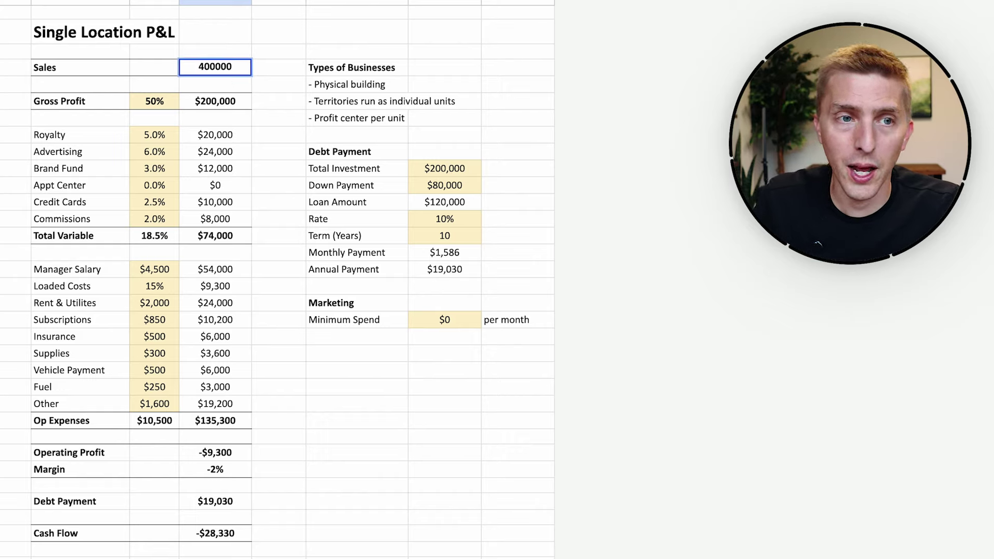
text(1200000)
key(Return)
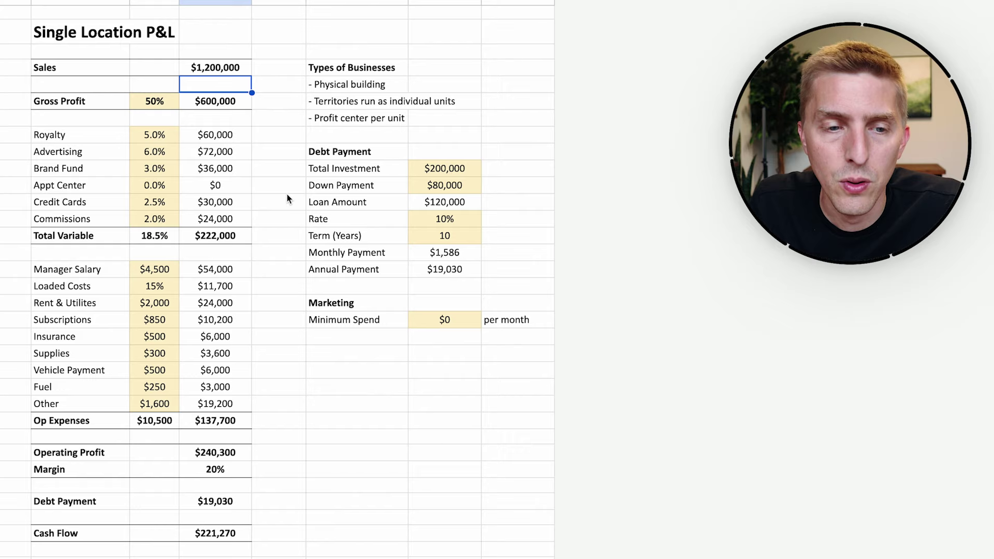
click(243, 452)
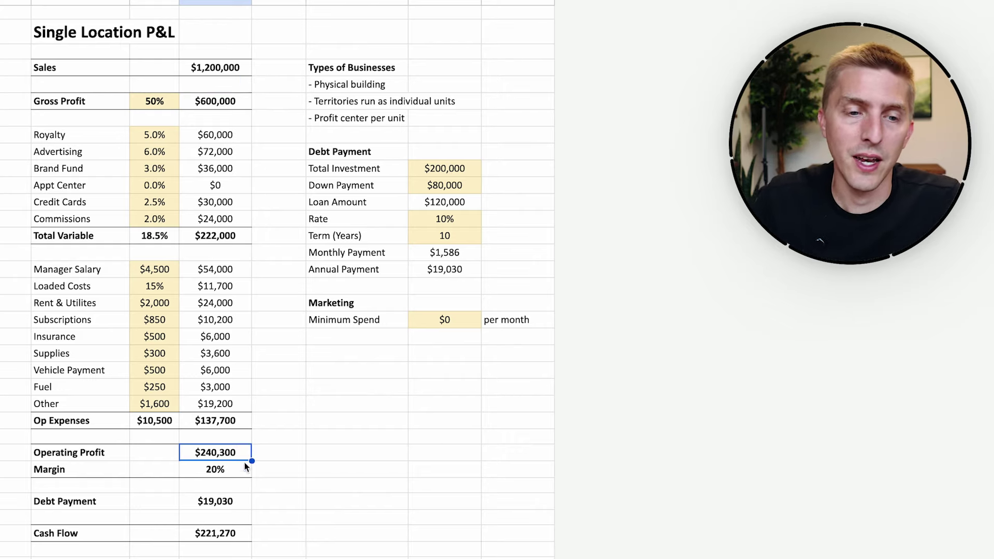
click(239, 503)
click(236, 536)
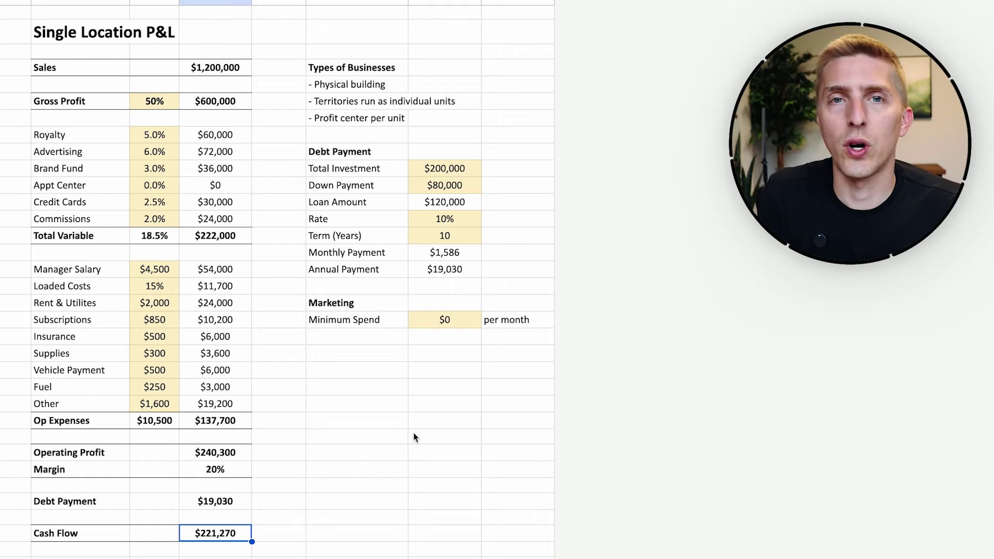
click(217, 73)
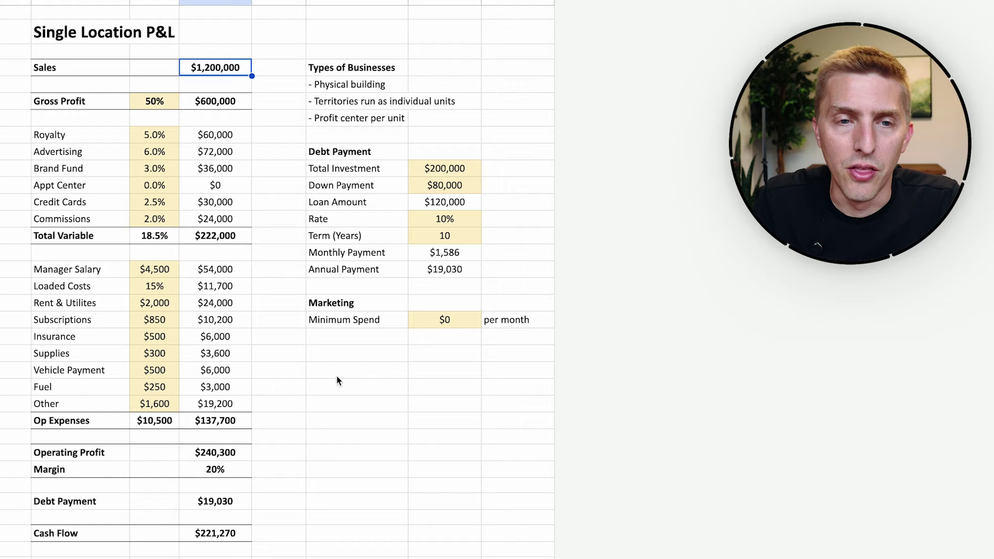
click(366, 425)
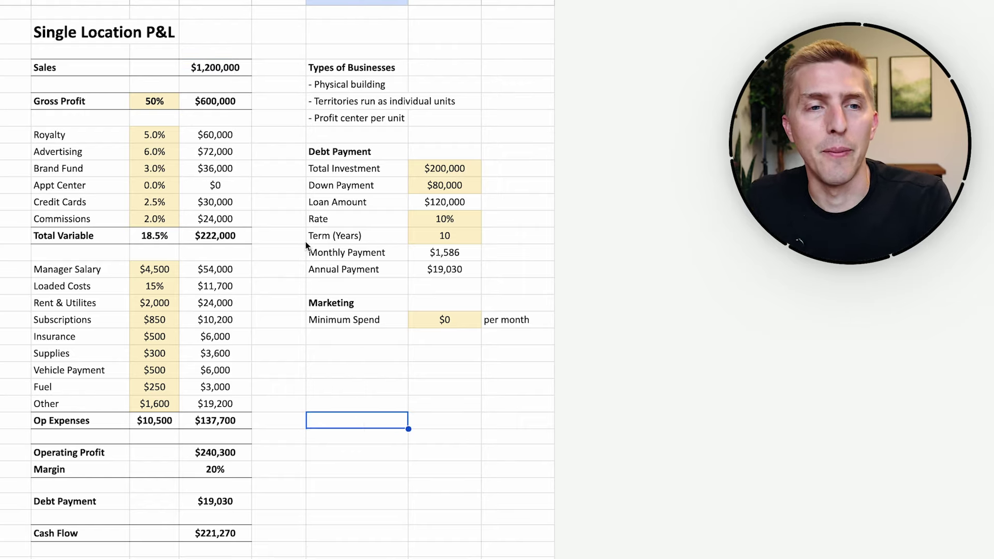
Set Sales to $750,000.
click(158, 102)
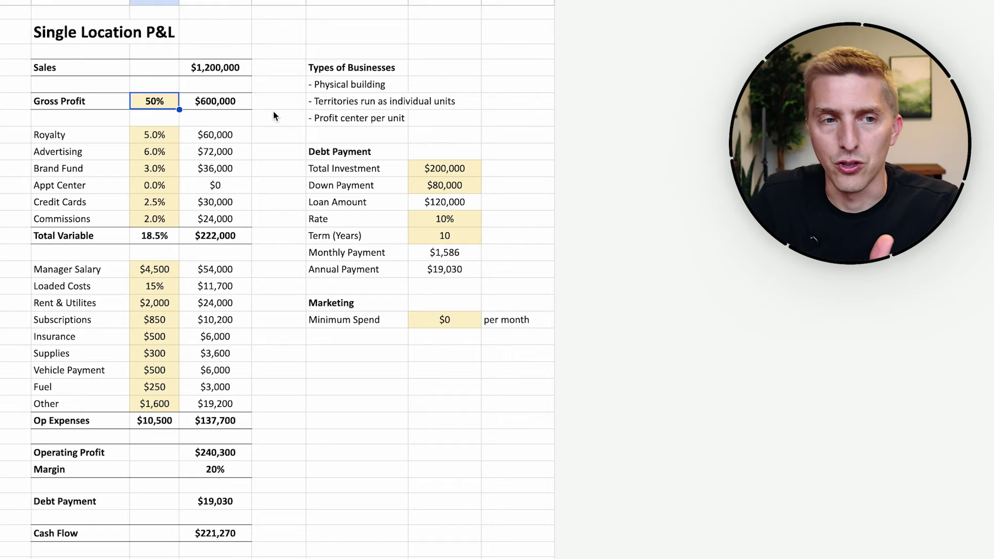
key(Down)
click(218, 74)
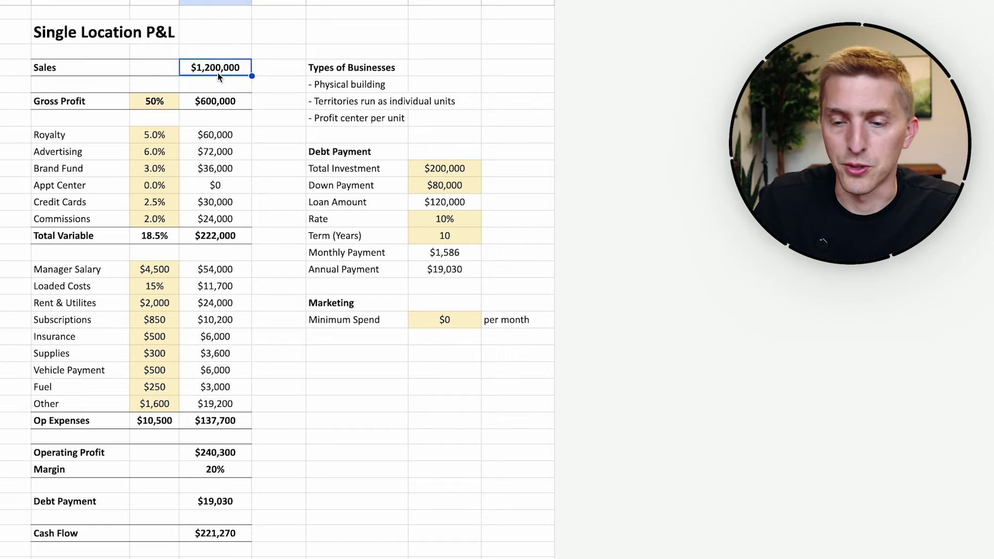
text(750000)
click(215, 67)
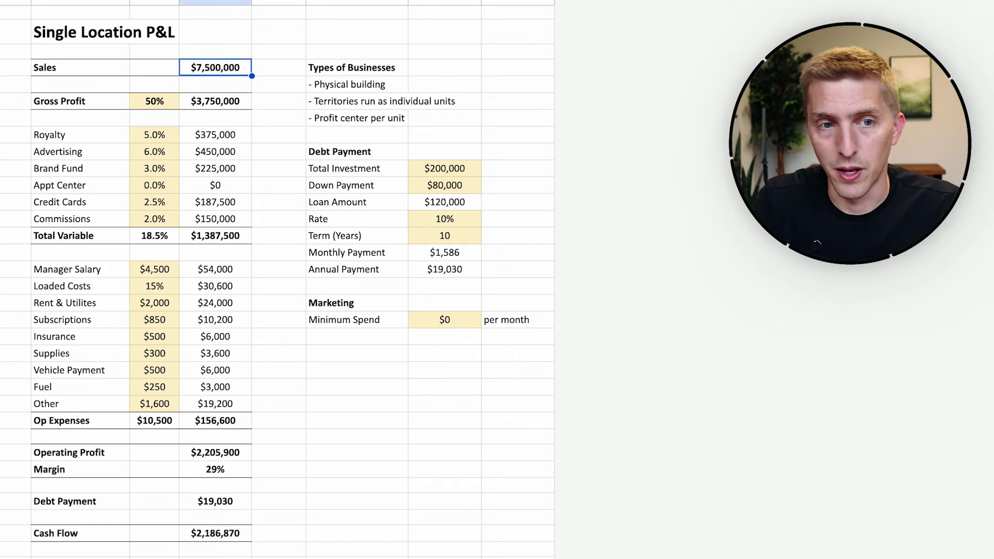
text(750000)
key(Return)
Set the Gross Profit percentage to 45%.
click(166, 101)
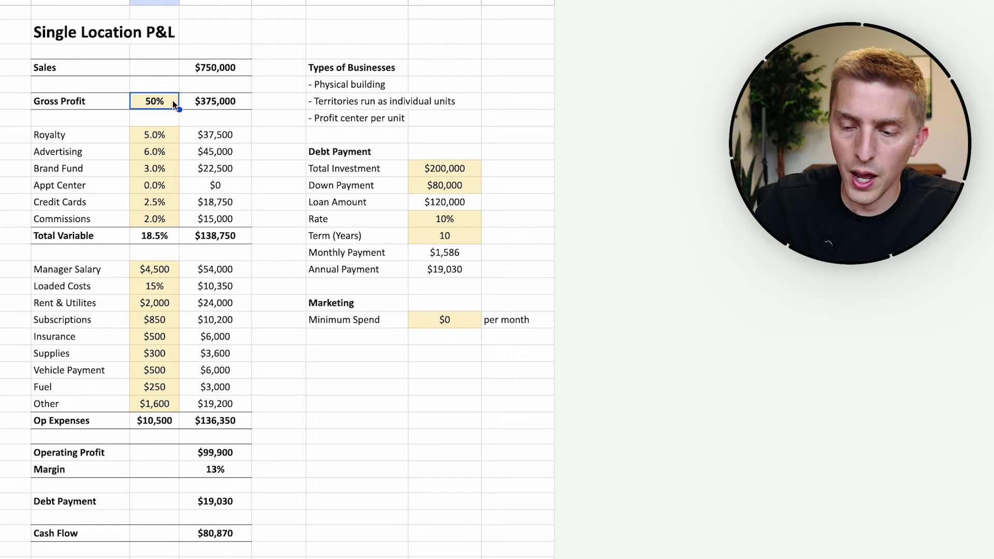
text(45)
key(Return)
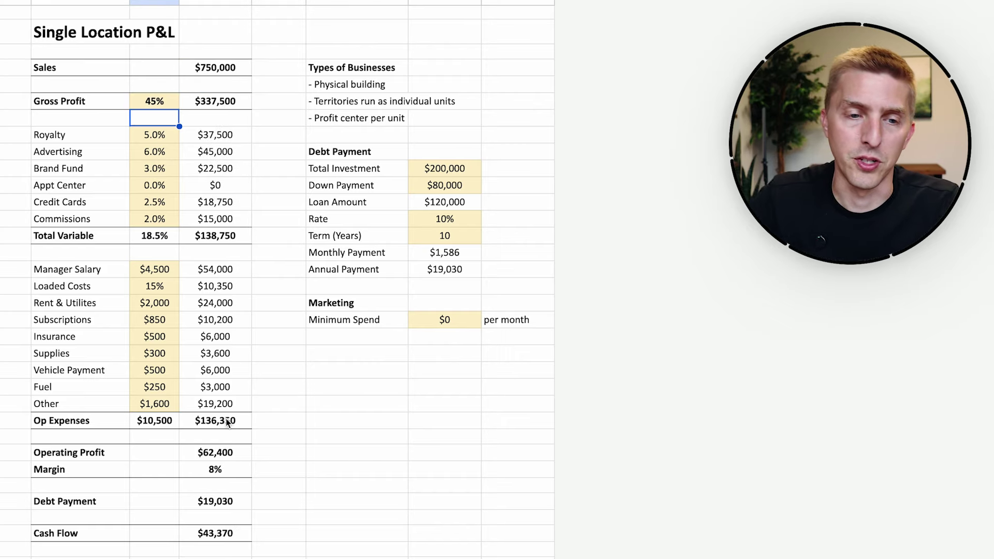
Set the Gross Profit percentage to 50% and review the margin and operating profit.
key(Up)
text(50)
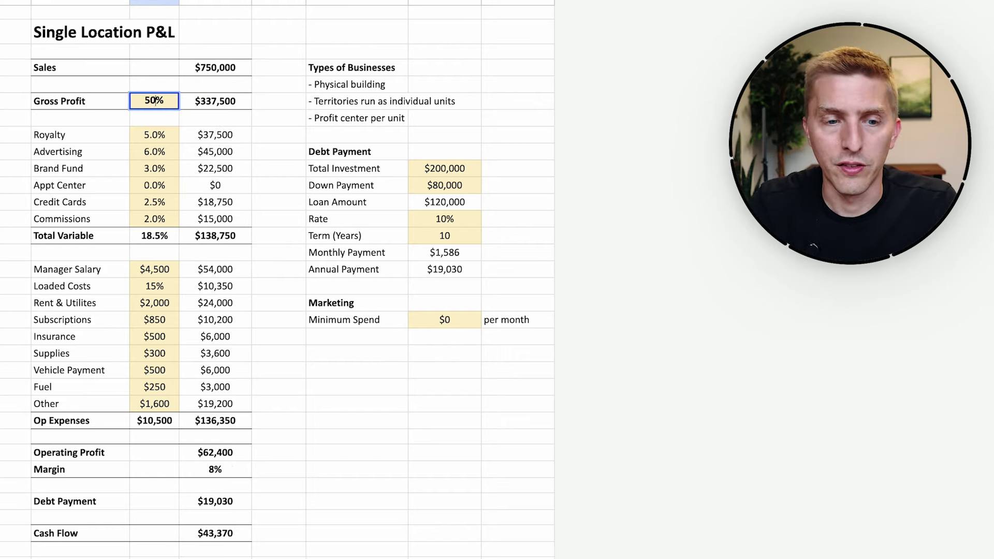
key(Return)
click(238, 485)
click(238, 454)
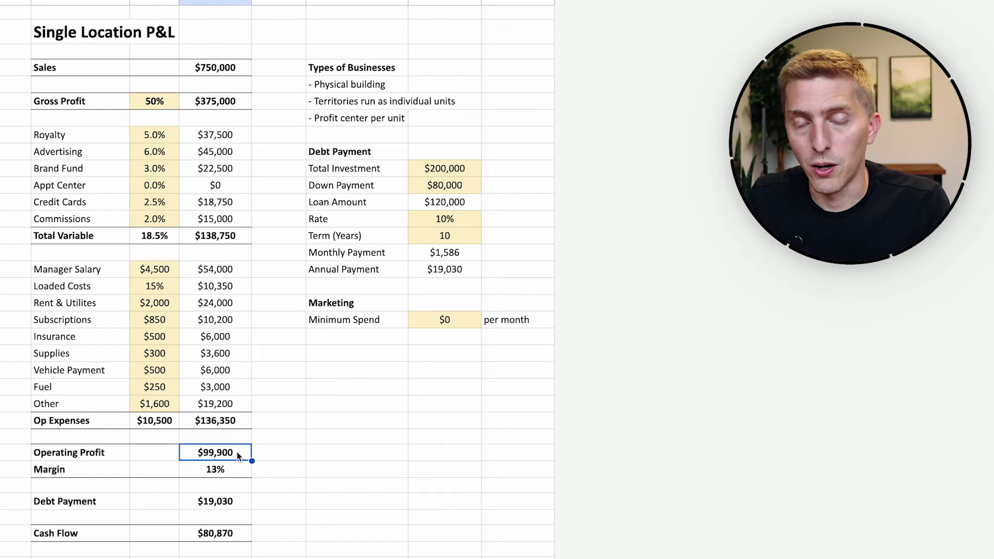
Set the Gross Profit percentage back to 45% and check the margin and operating profit.
click(173, 106)
text(45)
key(Return)
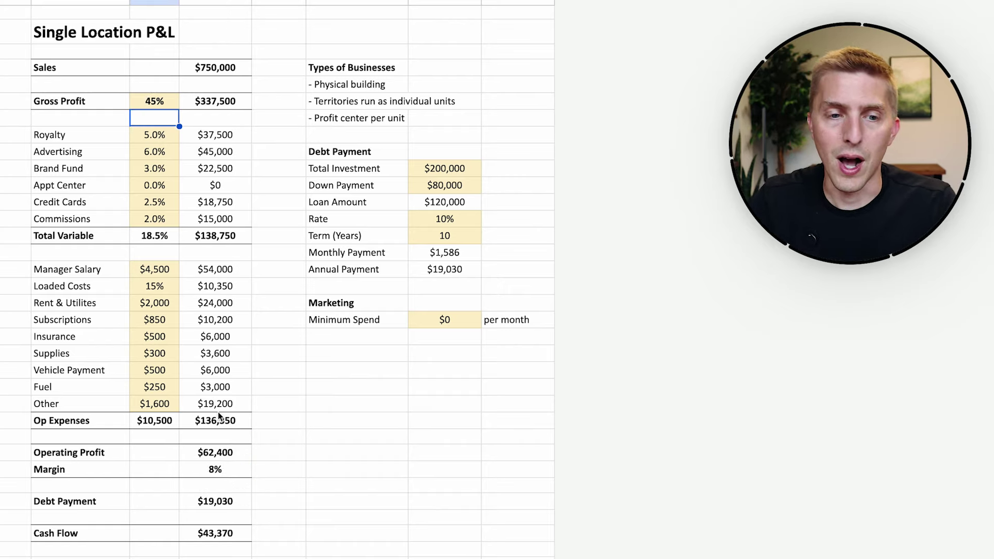
click(228, 468)
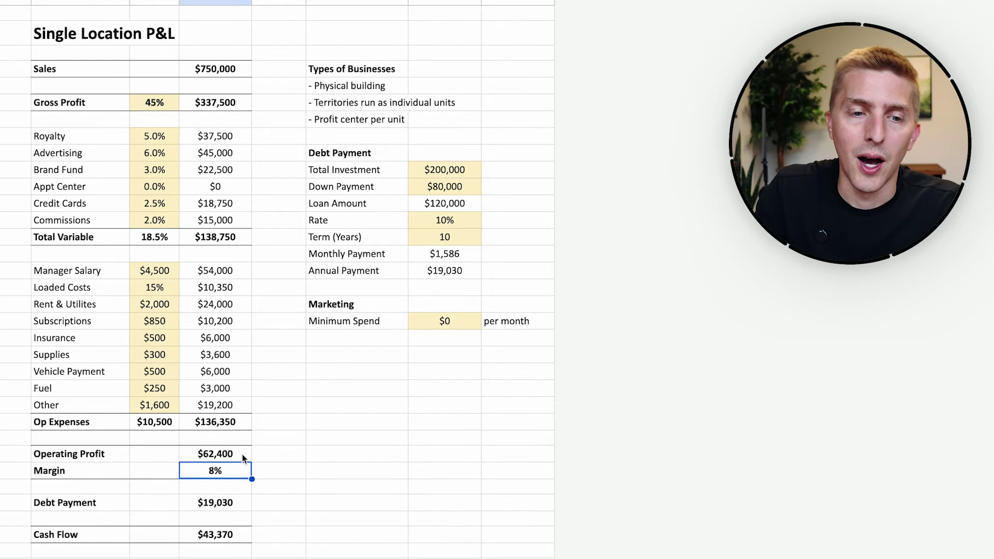
click(240, 459)
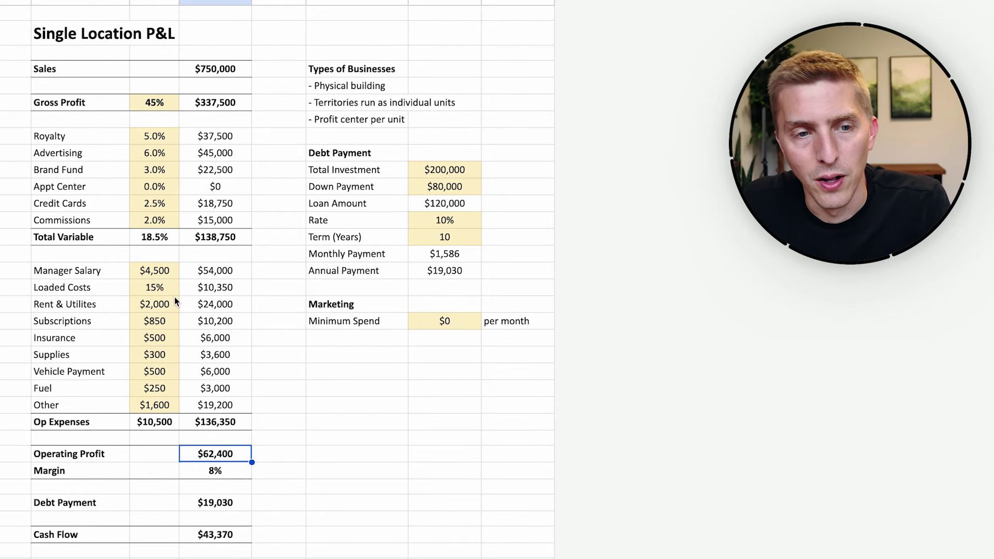
Set the monthly Manager Salary to $5,500 and the monthly Rent & Utilities cost to $4,000.
click(166, 275)
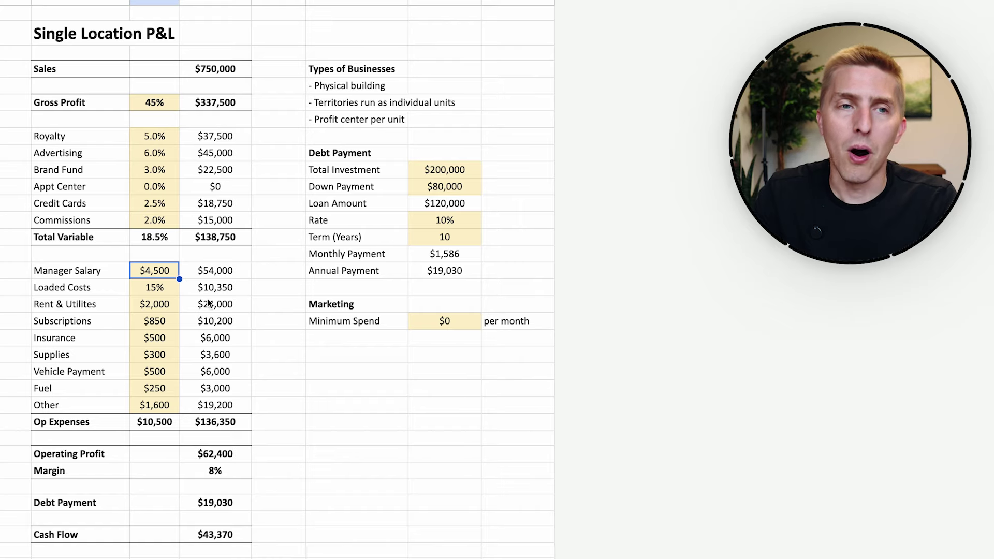
key(Return)
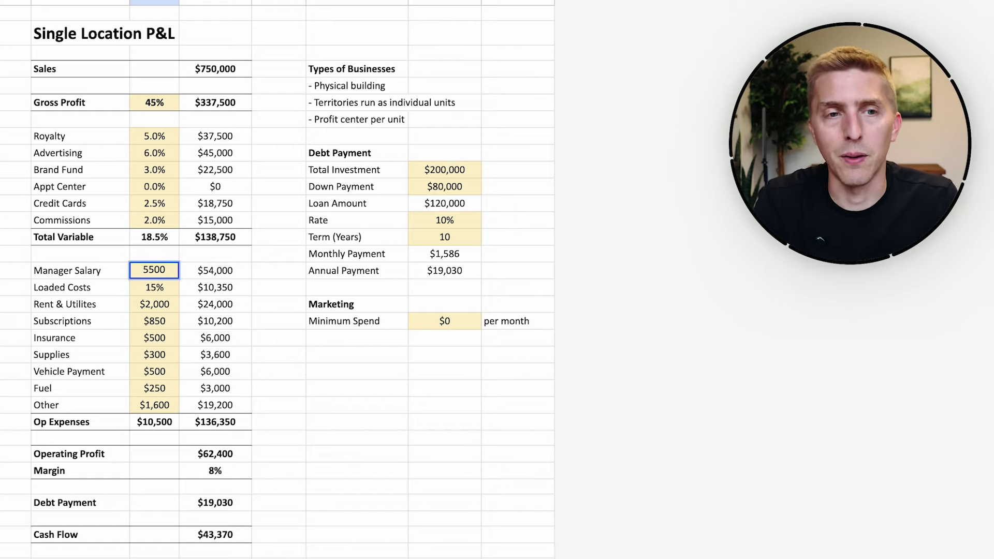
key(Return)
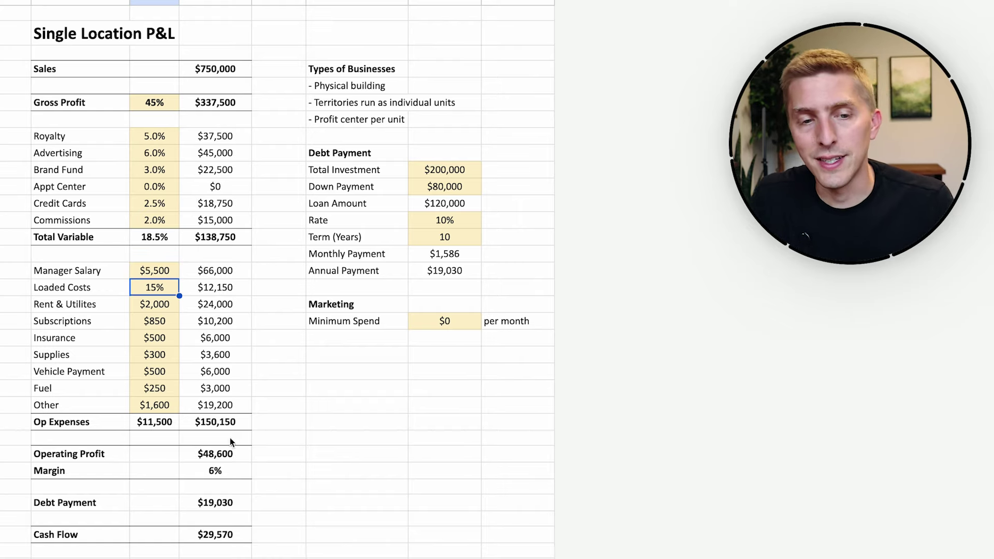
click(162, 306)
text(4000)
key(Return)
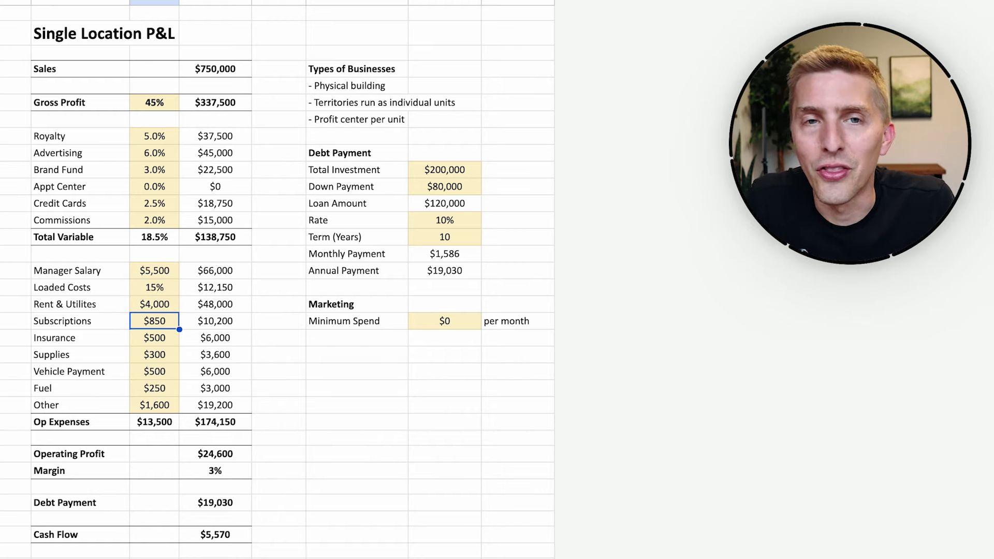
Set the loan Rate in the Debt Payment section to 12%.
click(453, 222)
text(12)
key(Return)
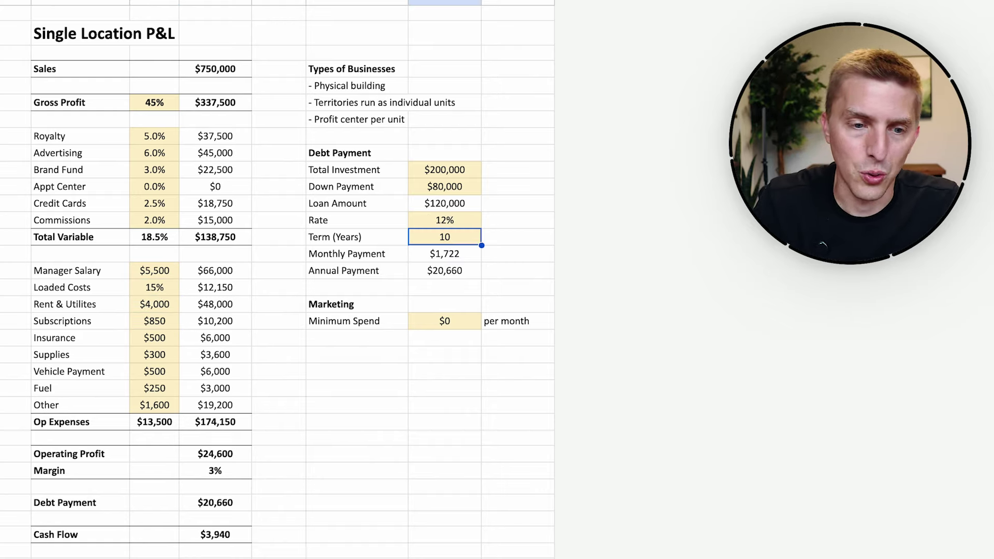
Set the Down Payment to $60,000 and review the operating profit, cash flow and total investment.
click(445, 186)
text(60,0)
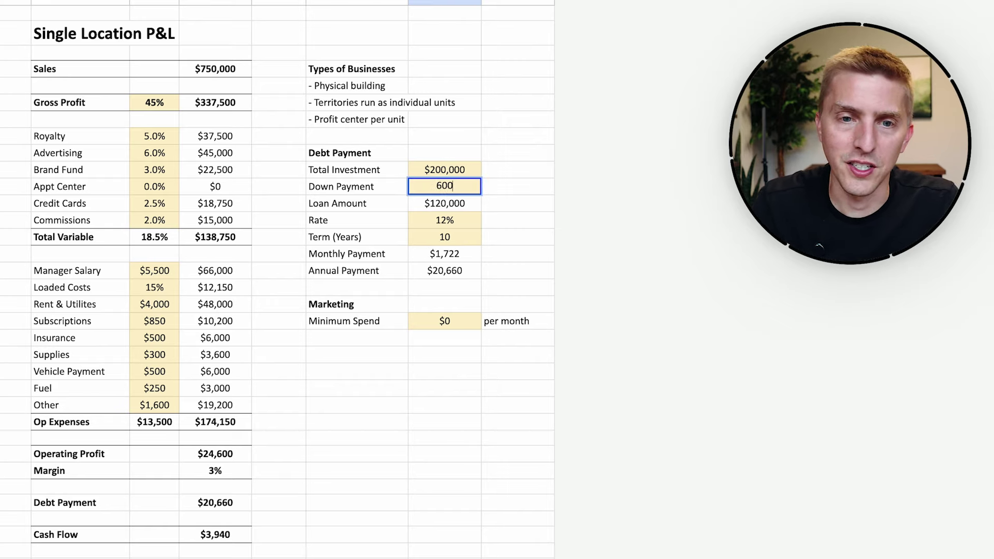
text(00)
key(Return)
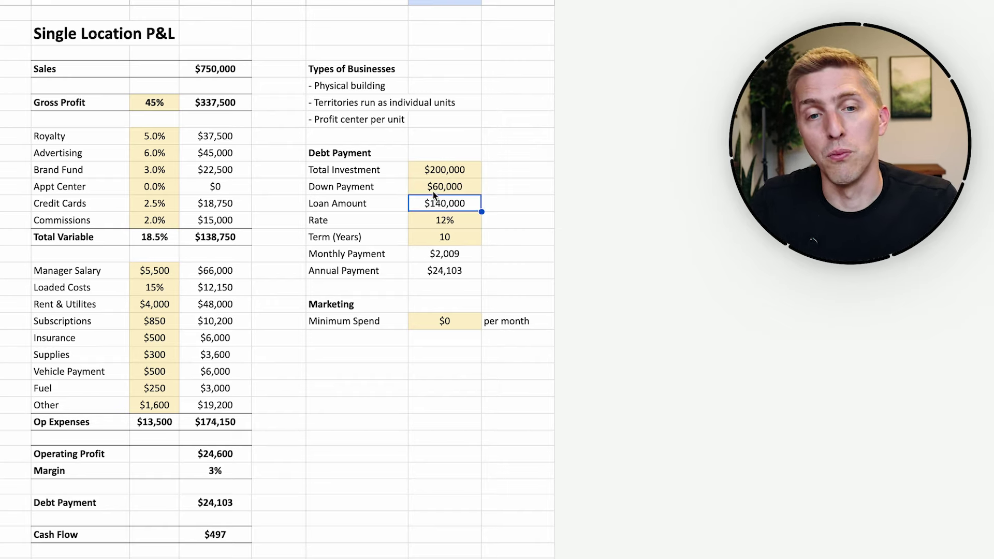
click(234, 457)
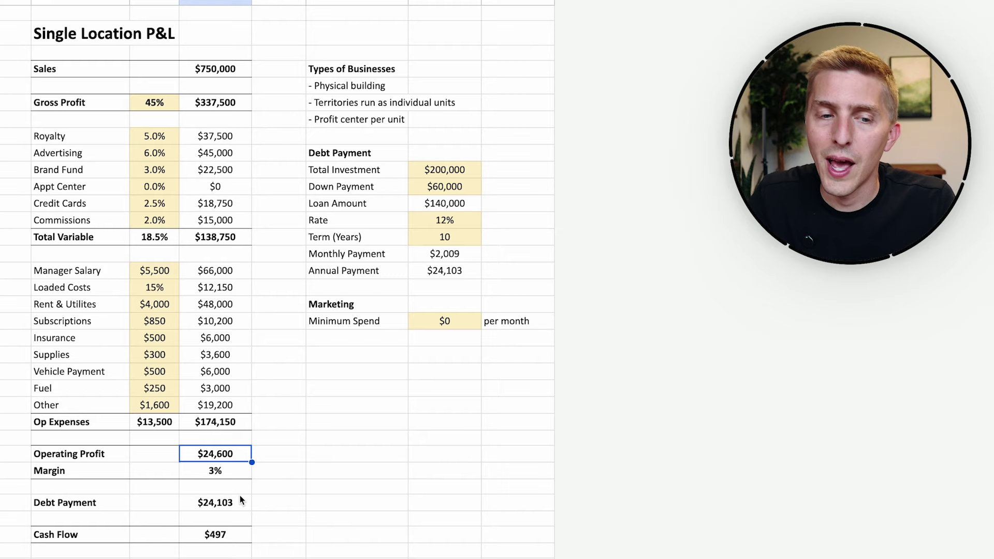
click(221, 539)
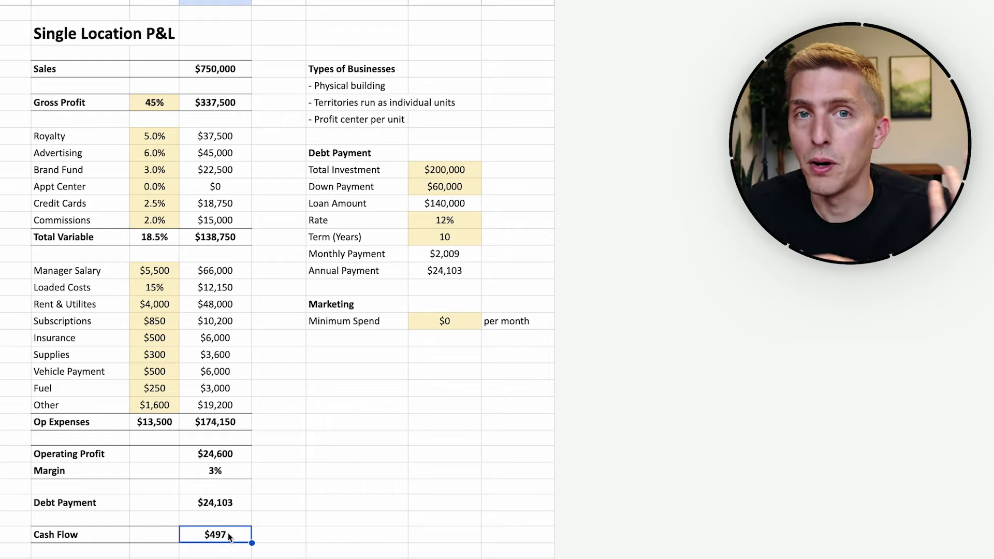
click(455, 172)
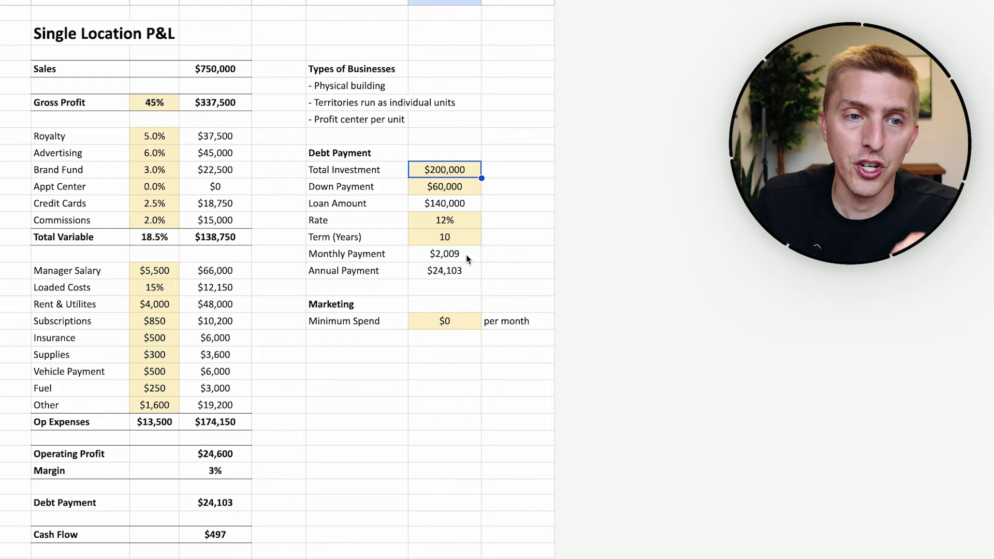
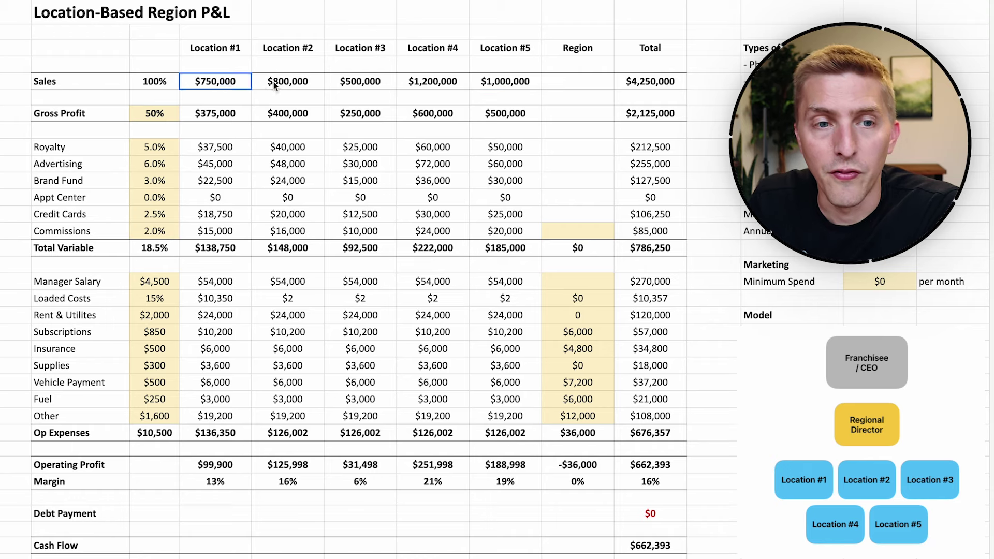
Review the total sales, gross profit percentage and Location #1 manager salary in the Location-Based Region P&L.
click(662, 86)
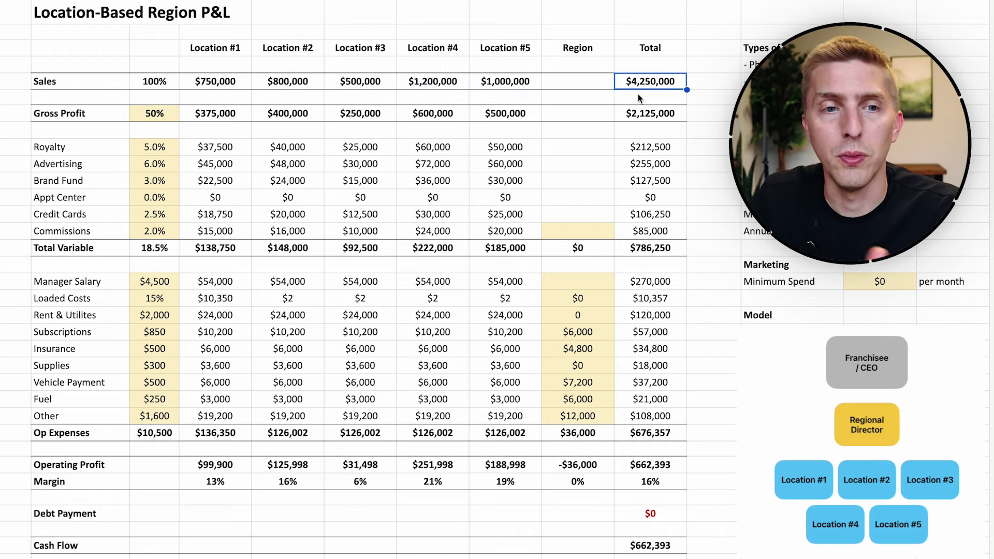
click(157, 116)
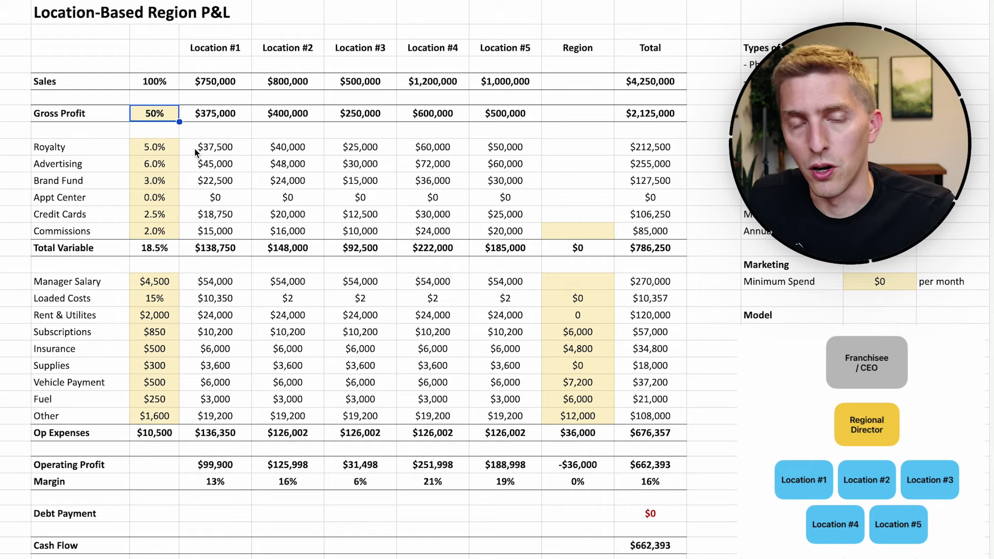
click(226, 286)
Copy the Location #1 Loaded Costs formula across Locations #2 to #5 so that each one uses the 15% rate.
click(243, 302)
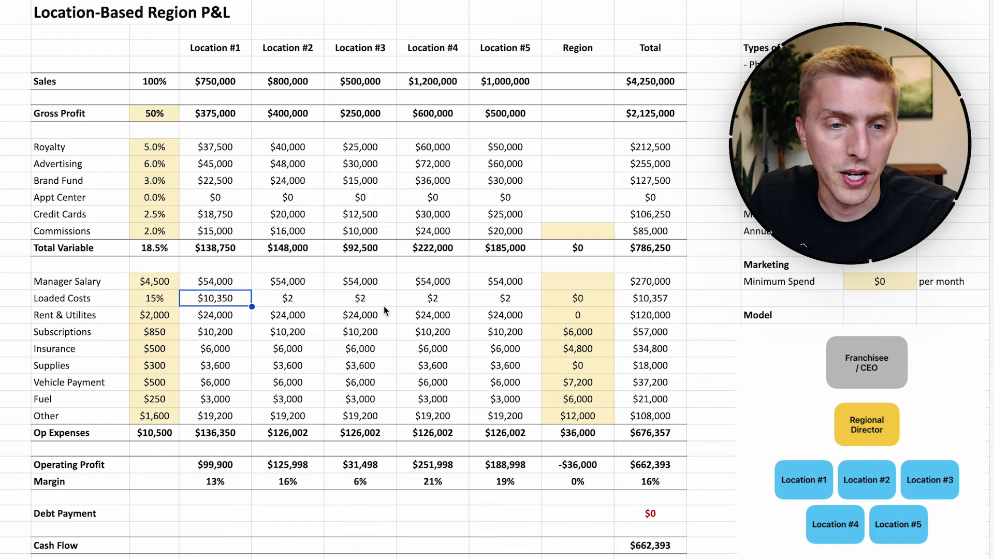
key(ctrl+c)
key(Return)
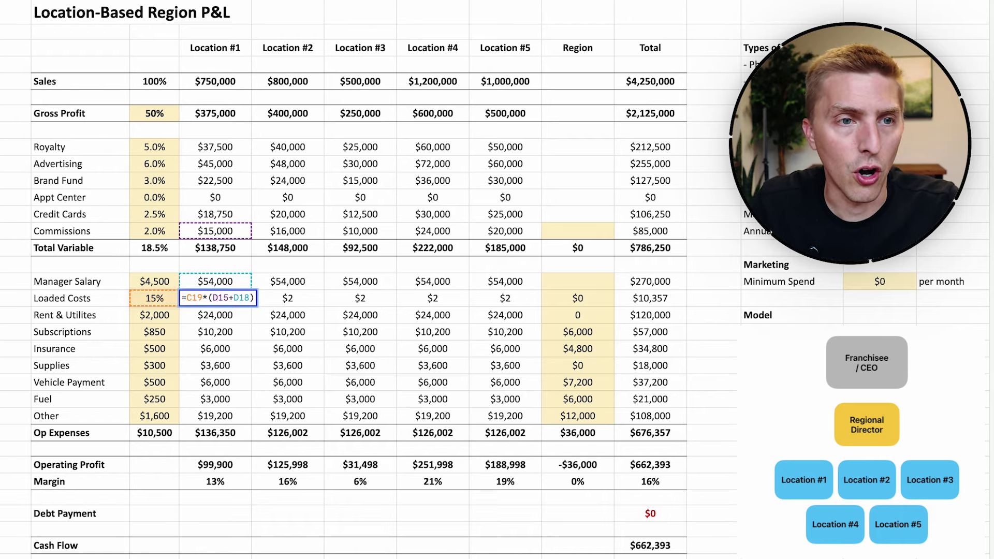
key(Escape)
key(Right)
text(v)
key(Left)
key(shift+Right)
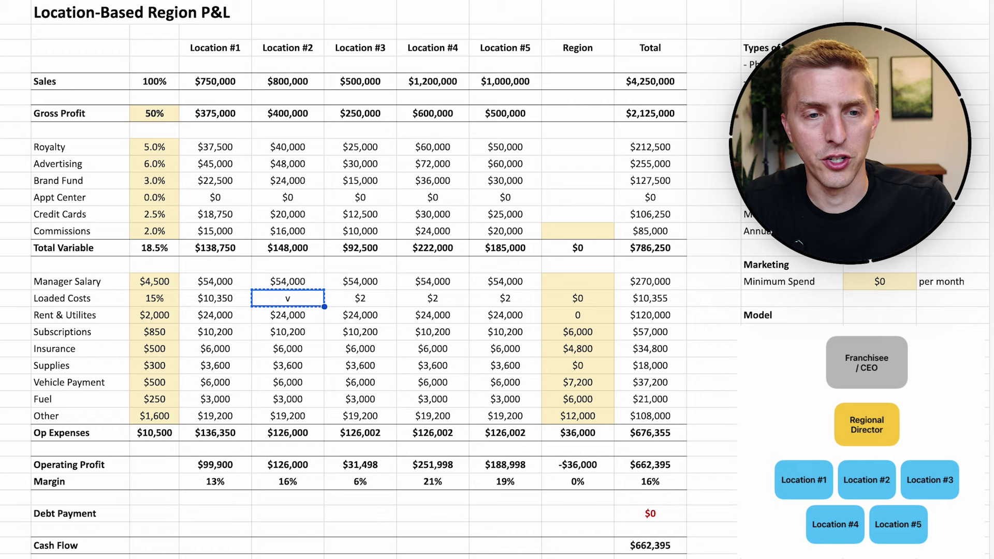
key(ctrl+v)
key(Down)
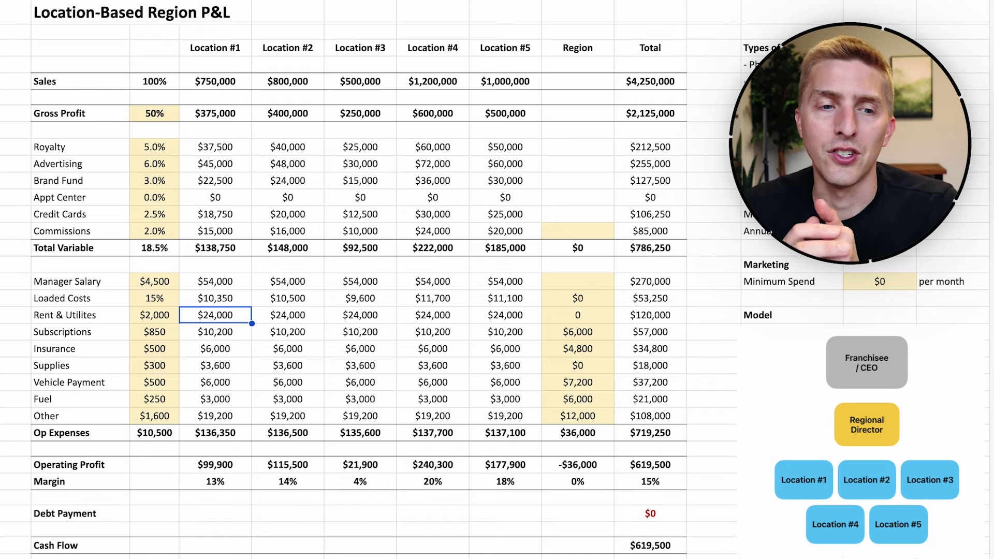
Clear the Rent & Utilities costs for Locations #2, #4 and #5, keeping those for Locations #1 and #3.
click(287, 315)
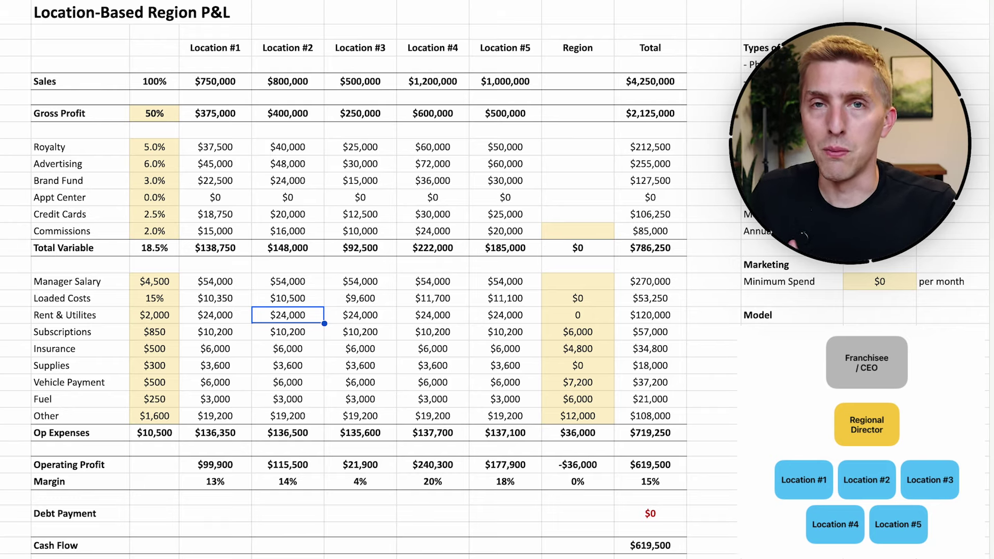
key(Delete)
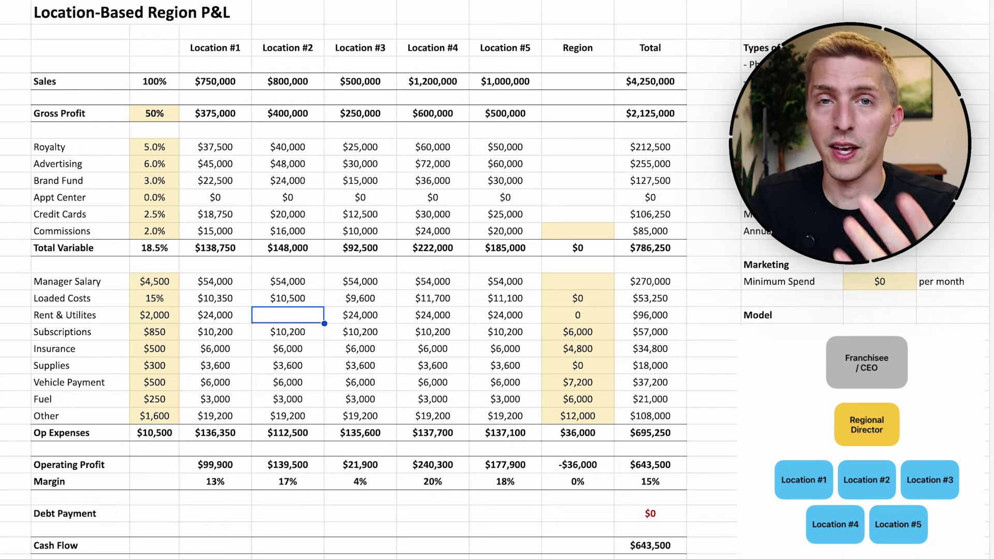
click(505, 314)
key(Delete)
click(433, 315)
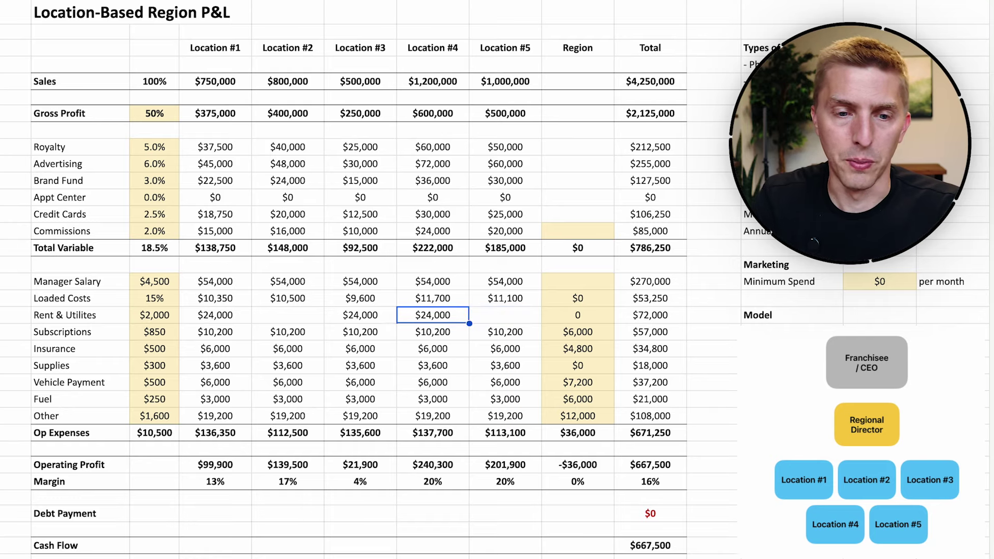
click(288, 315)
click(432, 315)
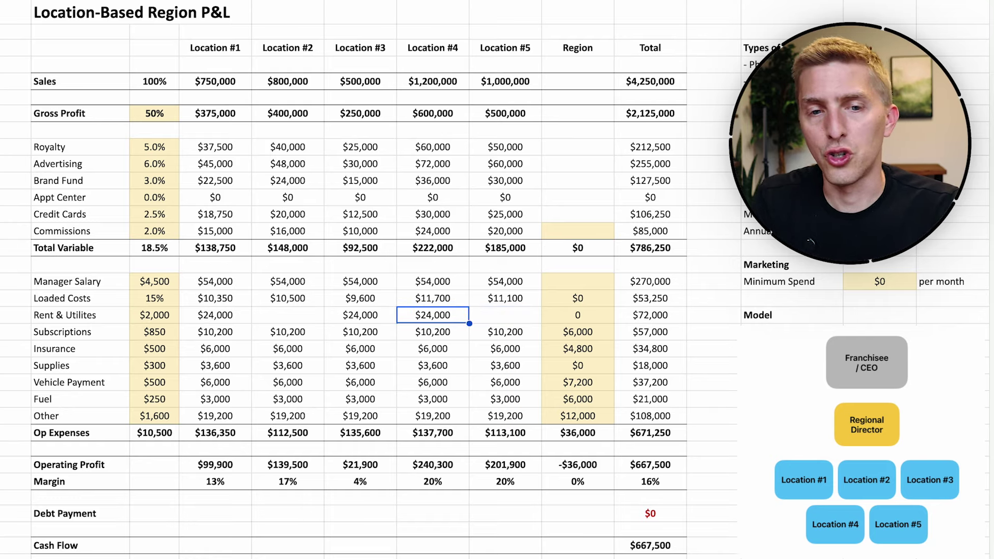
key(Delete)
click(360, 315)
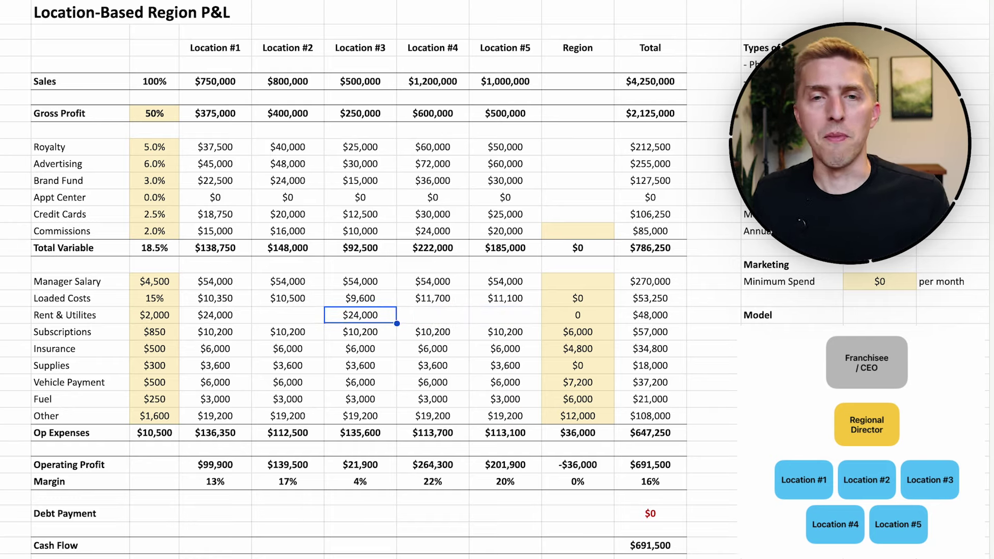
Review the Subscriptions, Insurance and Vehicle Payment costs across Locations #1 to #5.
click(243, 327)
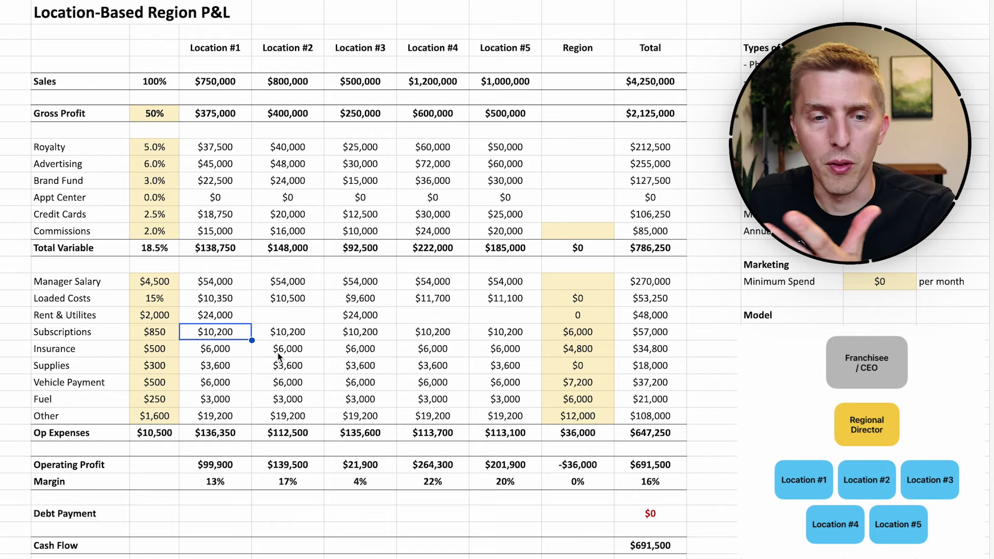
drag(237, 349, 489, 357)
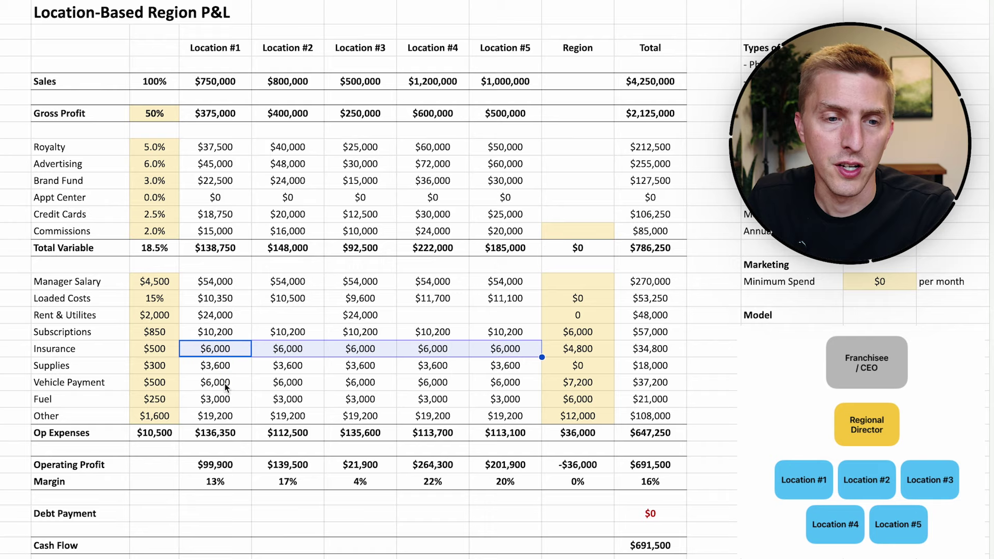
drag(226, 387, 492, 387)
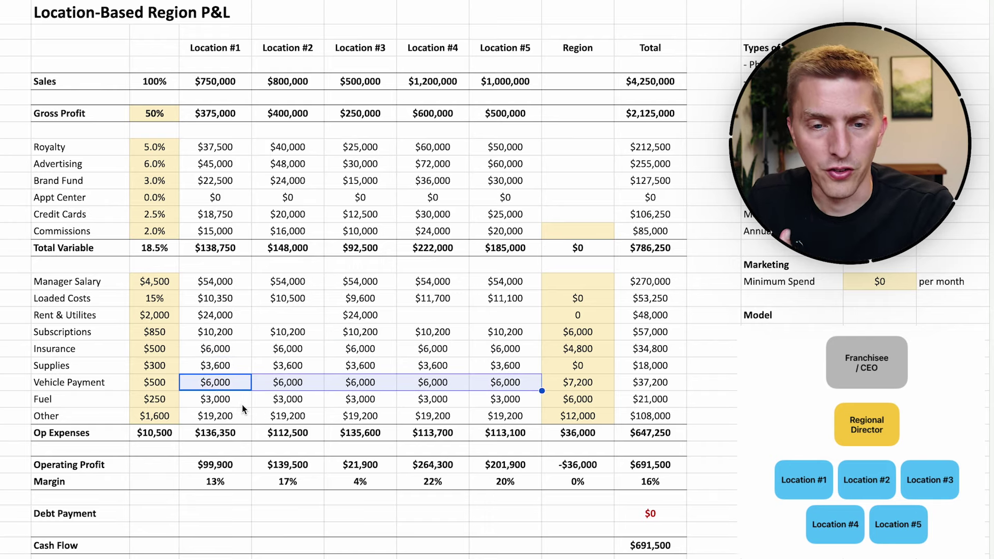
click(461, 331)
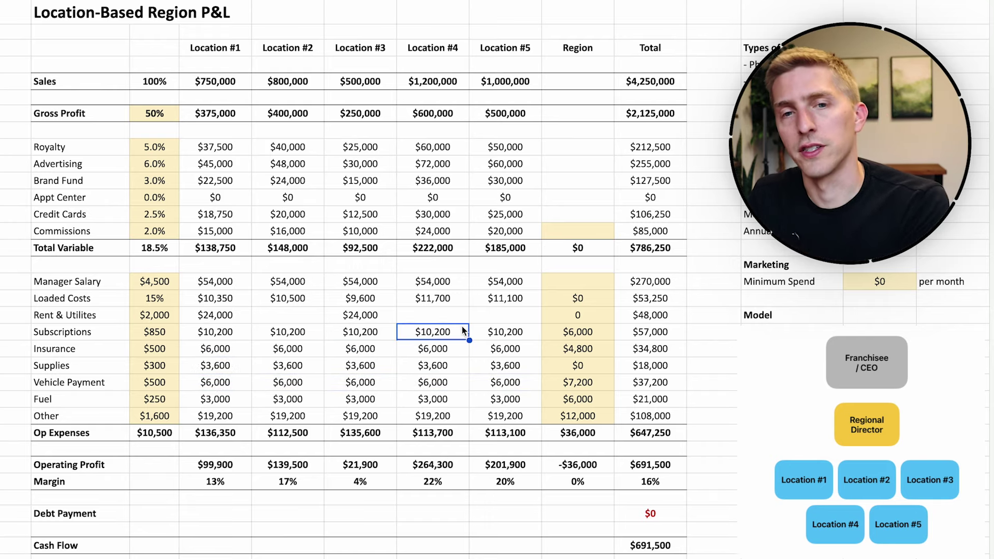
Examine the Region column and its overhead costs, including the Vehicle Payment and Fuel amounts.
click(588, 6)
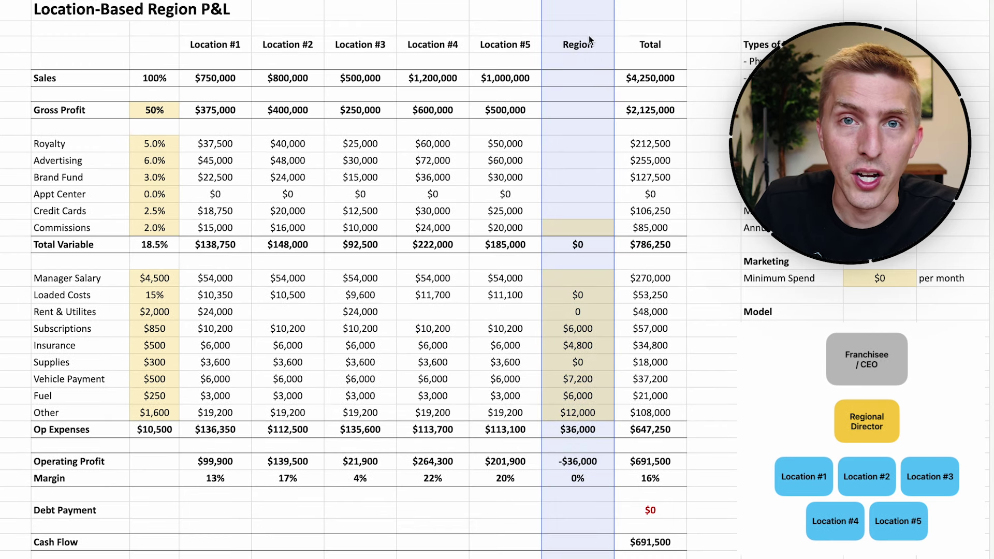
click(579, 173)
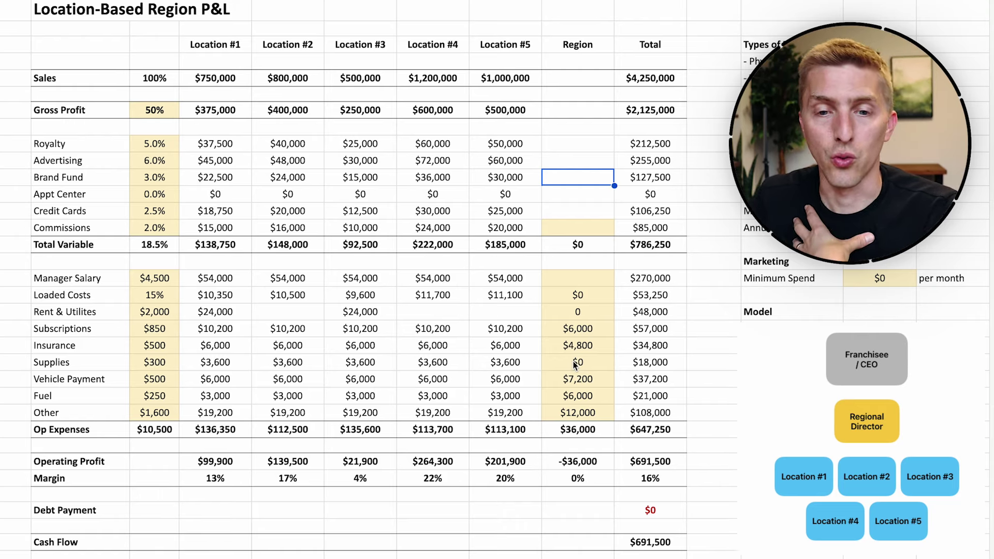
click(593, 380)
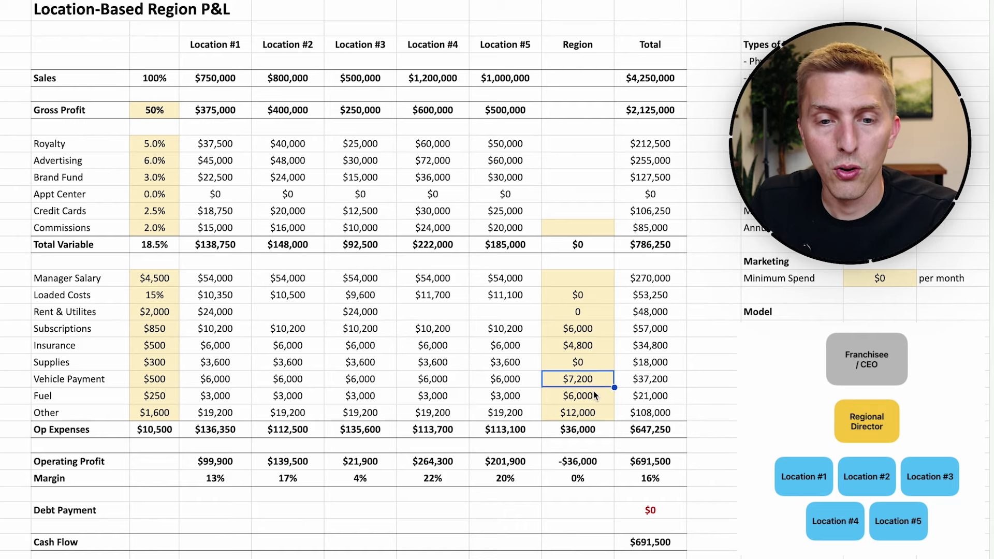
click(595, 401)
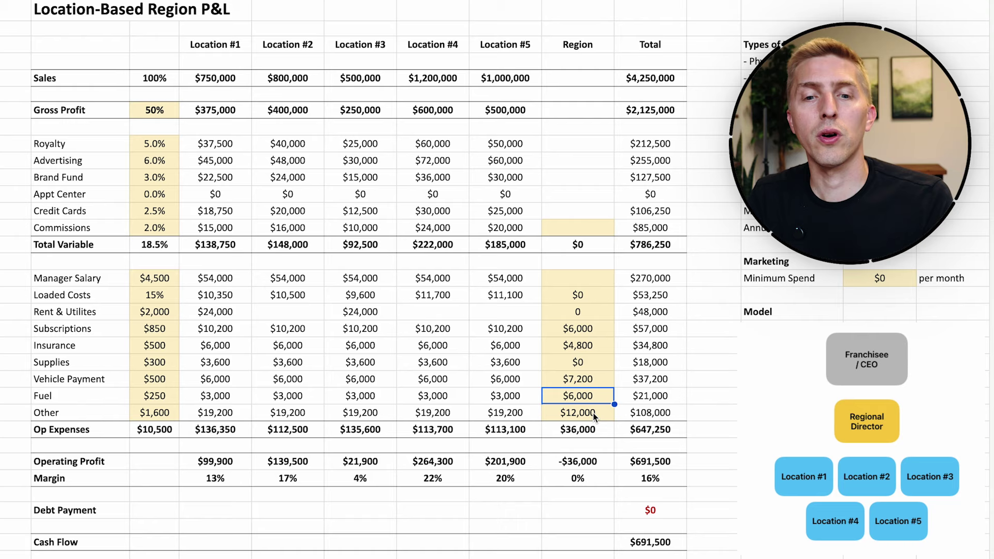
Review the Region column's Other, Insurance and Subscriptions costs, along with its full range of operating expenses.
click(593, 412)
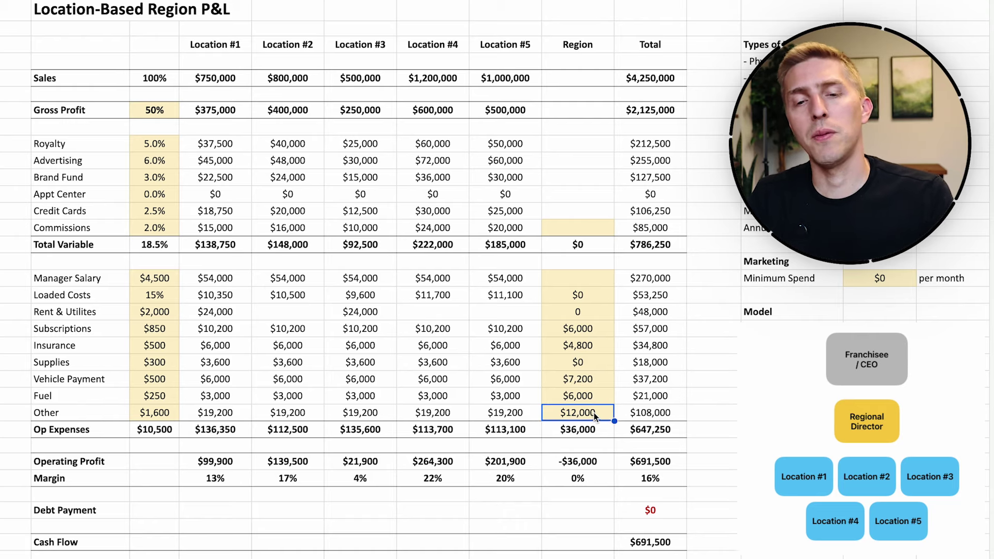
click(601, 348)
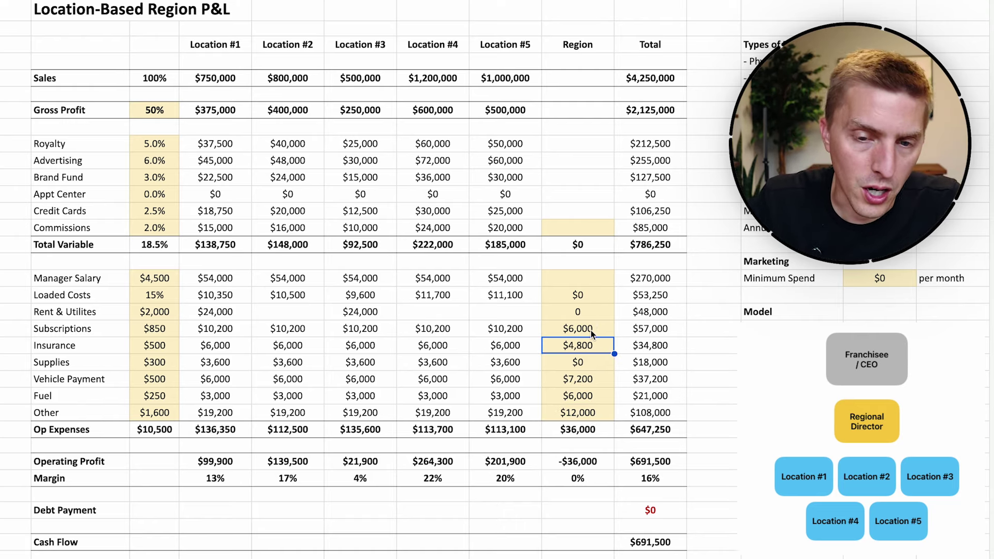
click(590, 330)
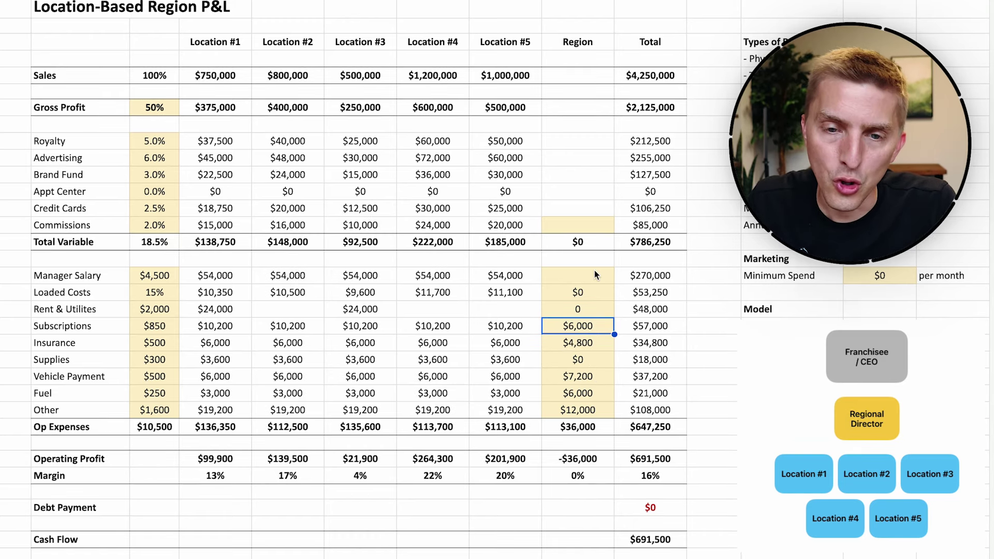
drag(594, 272, 595, 413)
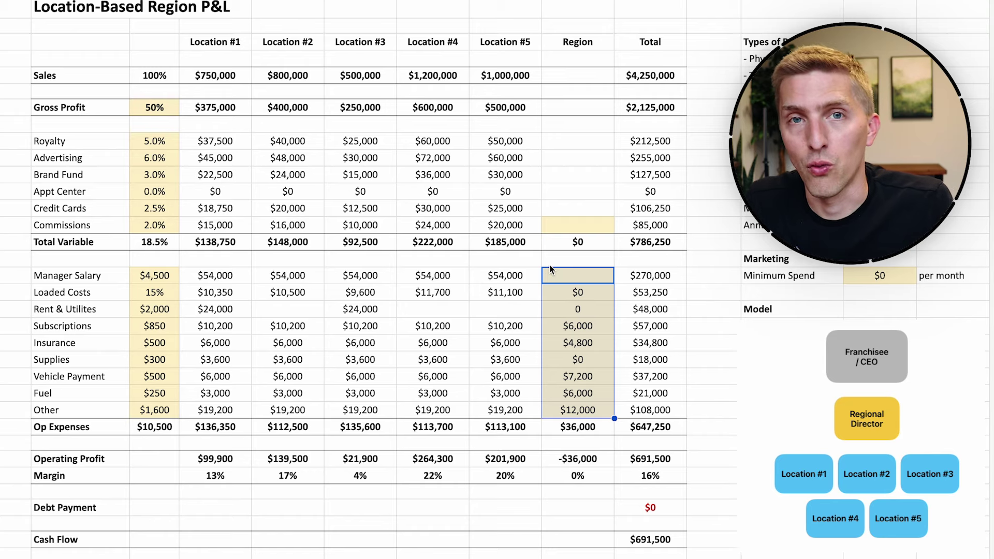
Set the Region's Manager Salary to $80,000.
click(573, 277)
text(80000)
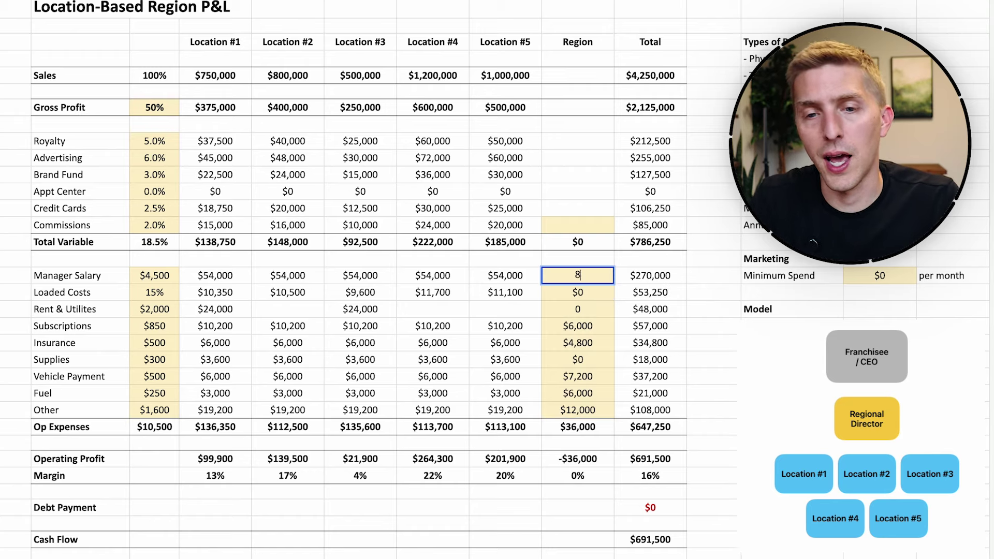
key(Return)
key(Up)
key(Up)
key(Up)
key(Up)
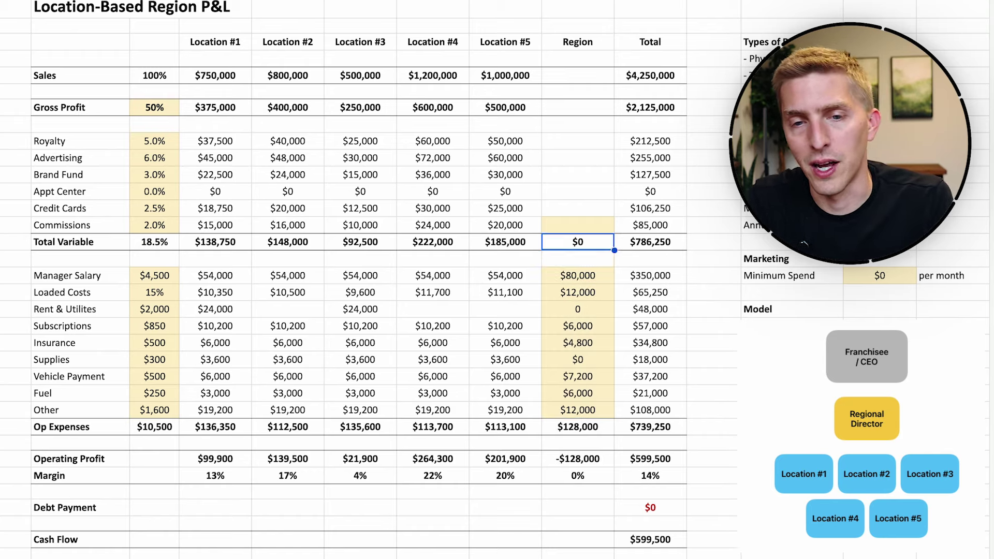
key(Down)
key(Down)
key(Down)
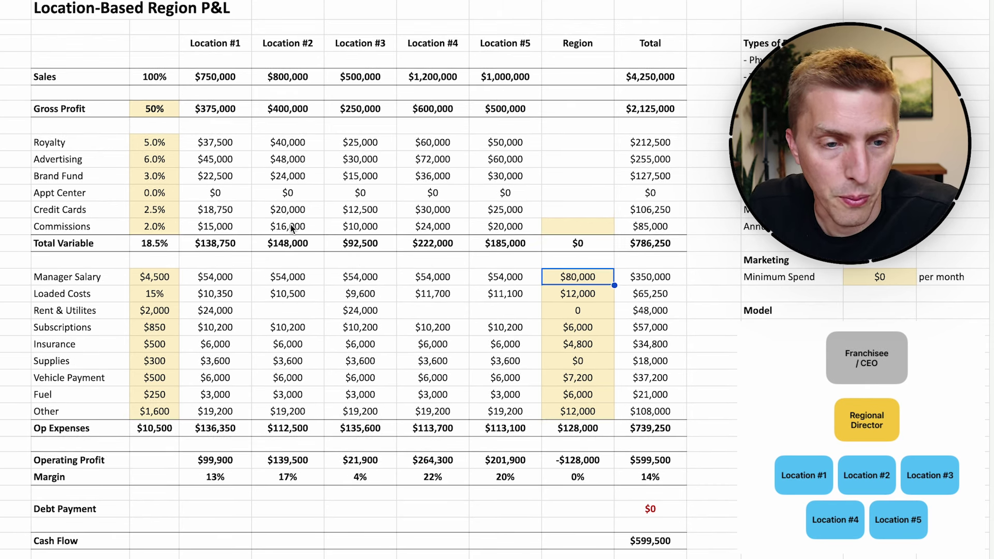
Compare Operating Profit across the locations, the Region and the Total, checking Location #2 against its Sales.
click(230, 462)
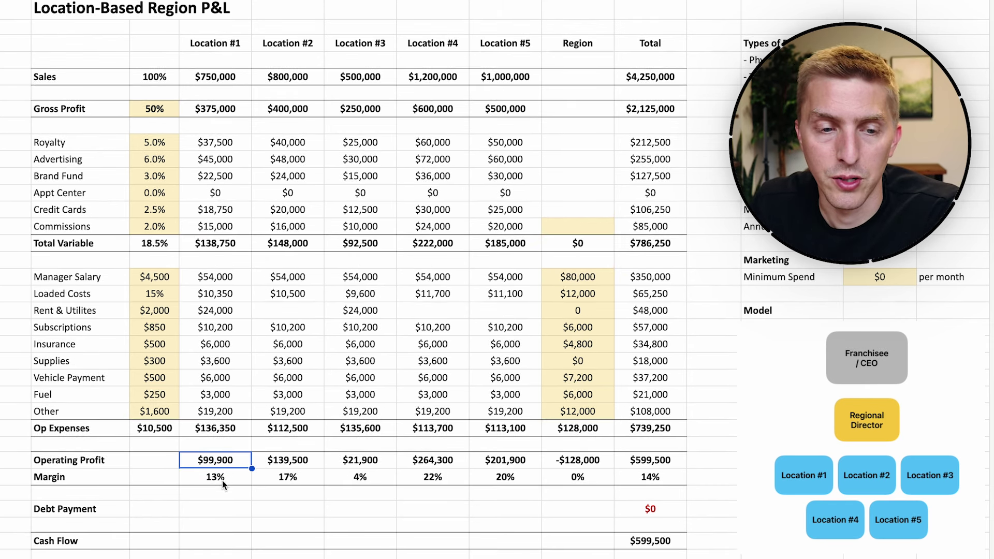
click(287, 465)
click(298, 83)
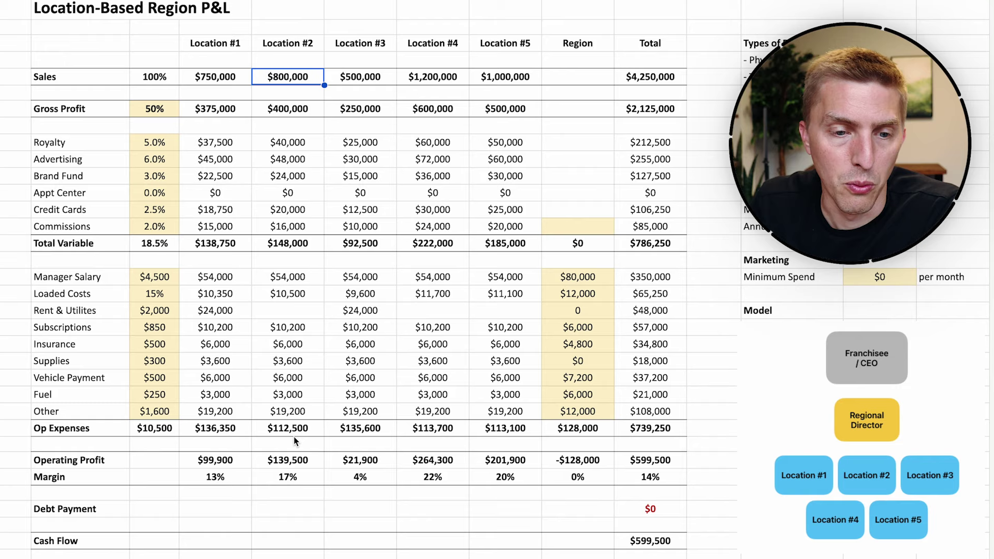
click(290, 461)
click(366, 470)
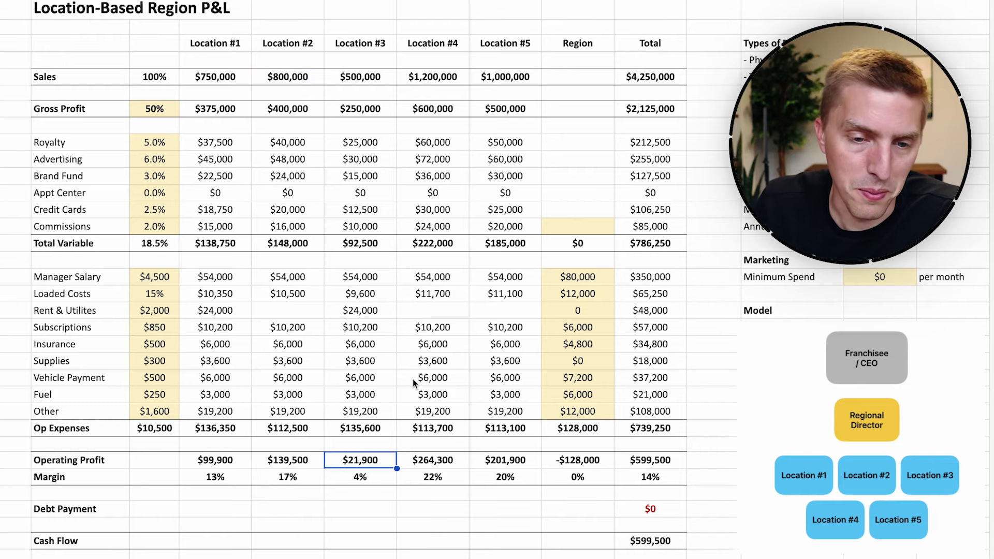
click(449, 465)
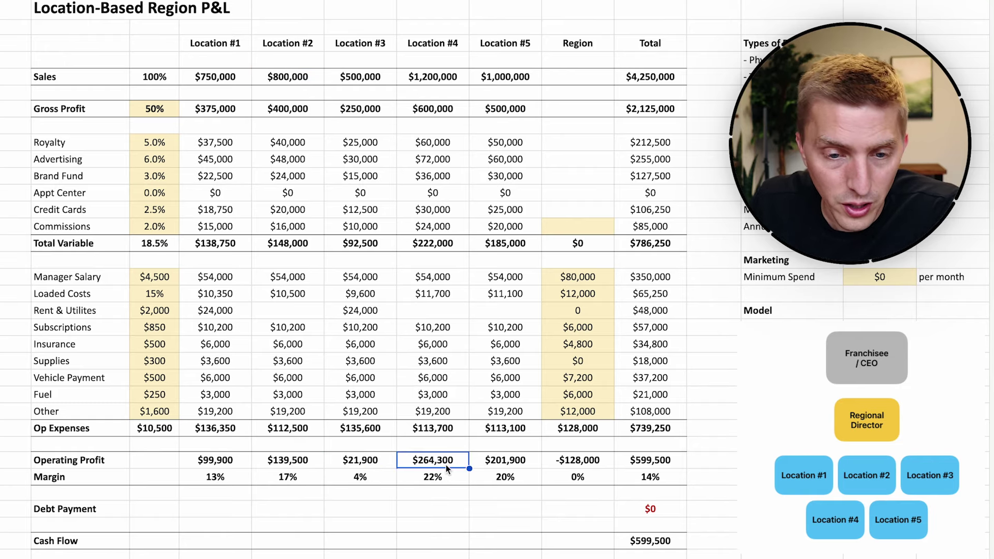
click(580, 461)
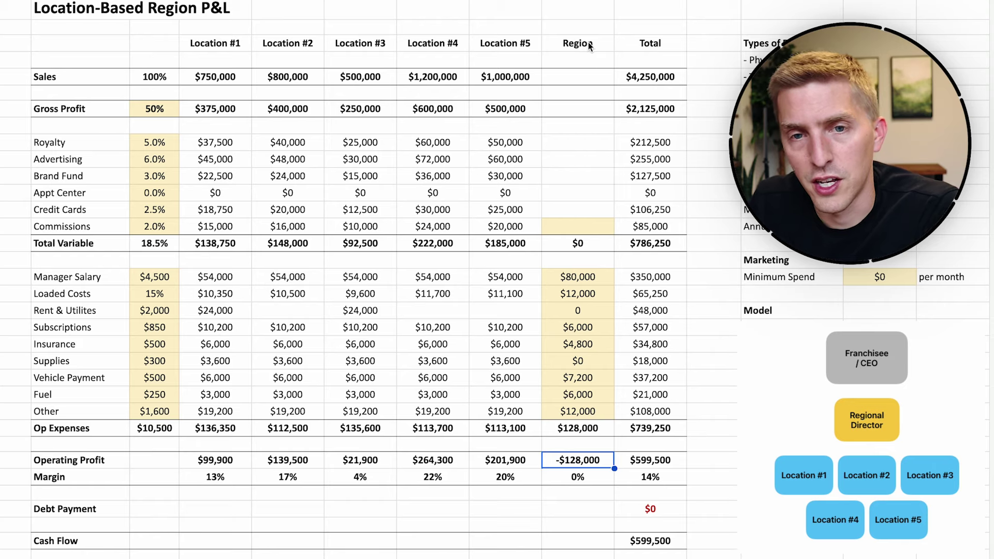
click(655, 462)
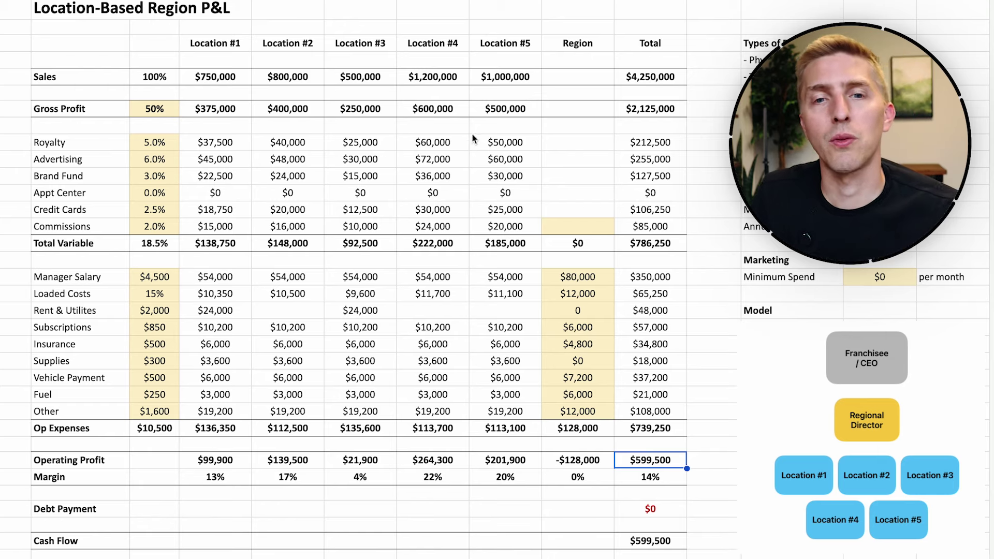
click(238, 78)
double_click(357, 77)
key(BackSpace)
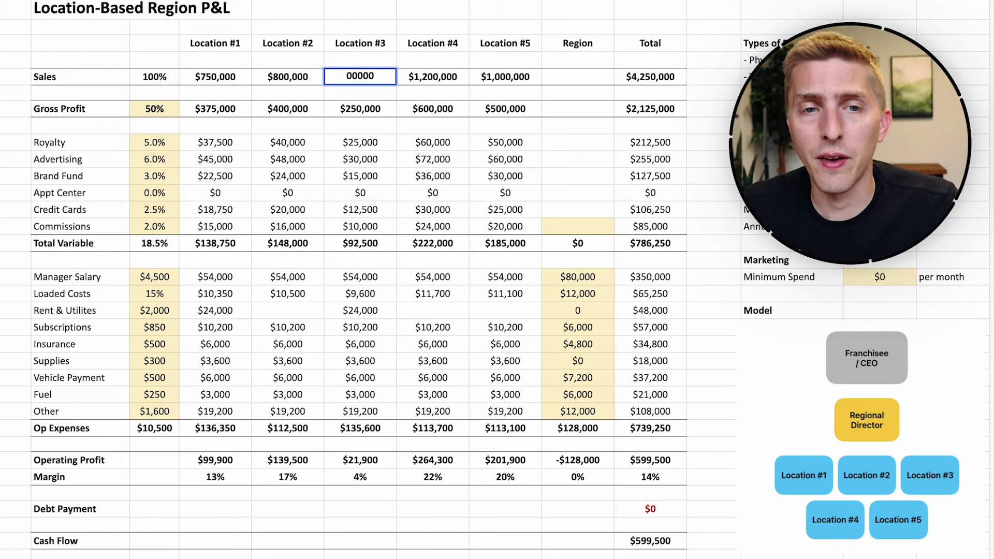
key(Escape)
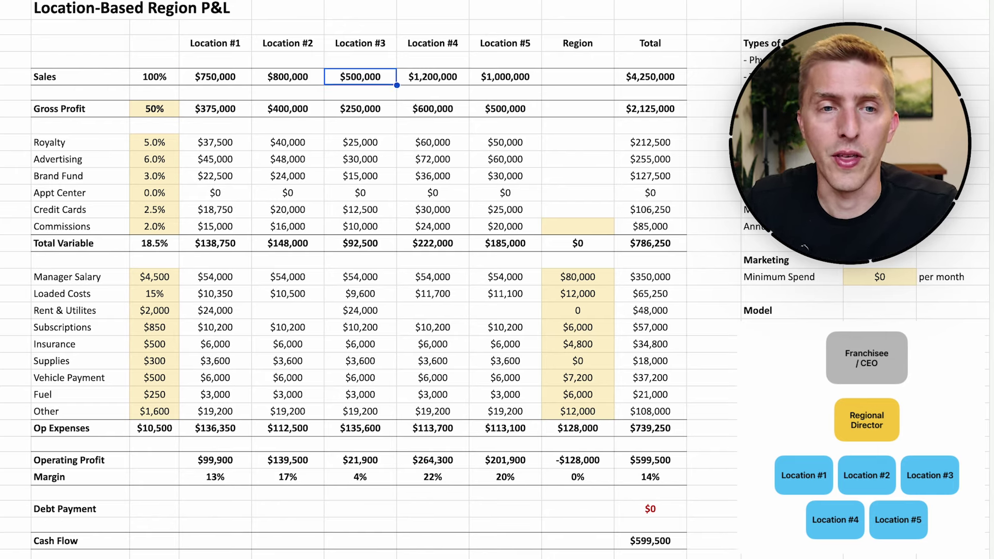
Set Location #3 Sales to $750,000 and check its Operating Profit.
double_click(357, 77)
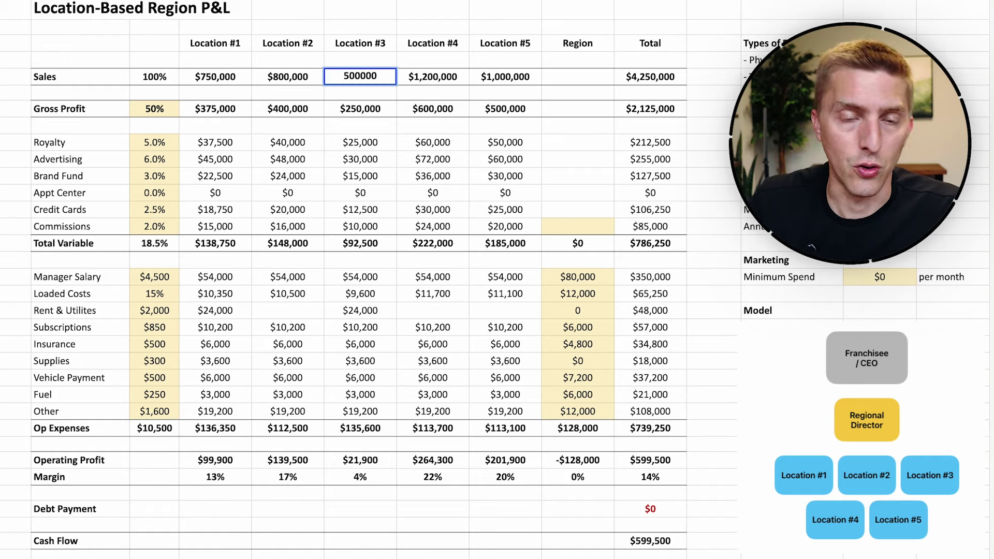
key(BackSpace)
text(75)
key(Return)
click(373, 462)
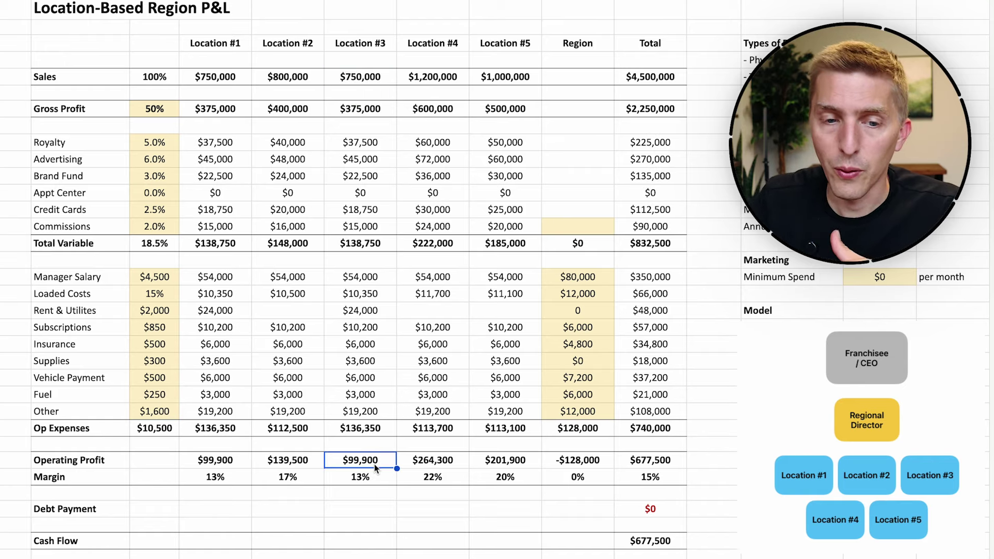
Raise Location #5 Sales to $1,500,000 and check its Operating Profit.
click(445, 81)
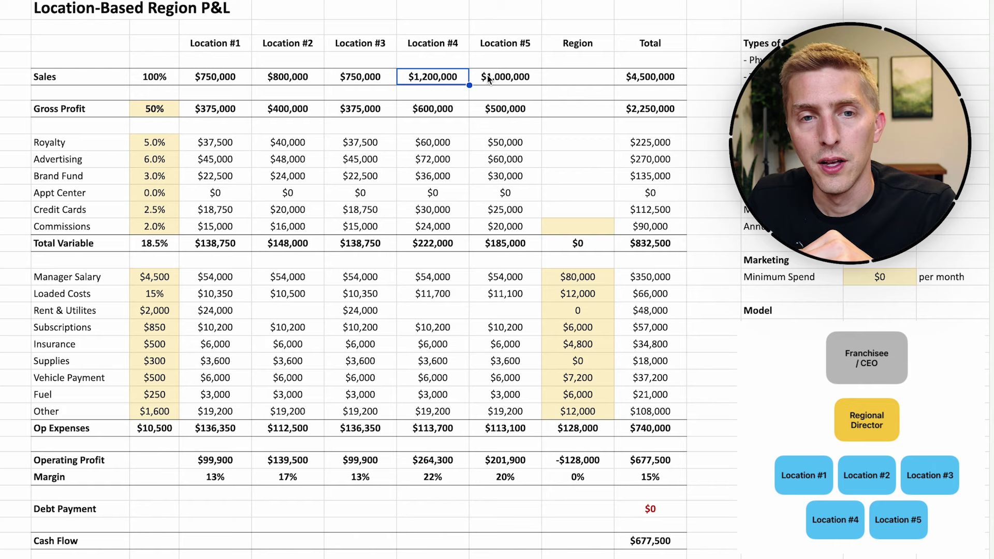
click(486, 80)
double_click(486, 77)
key(BackSpace)
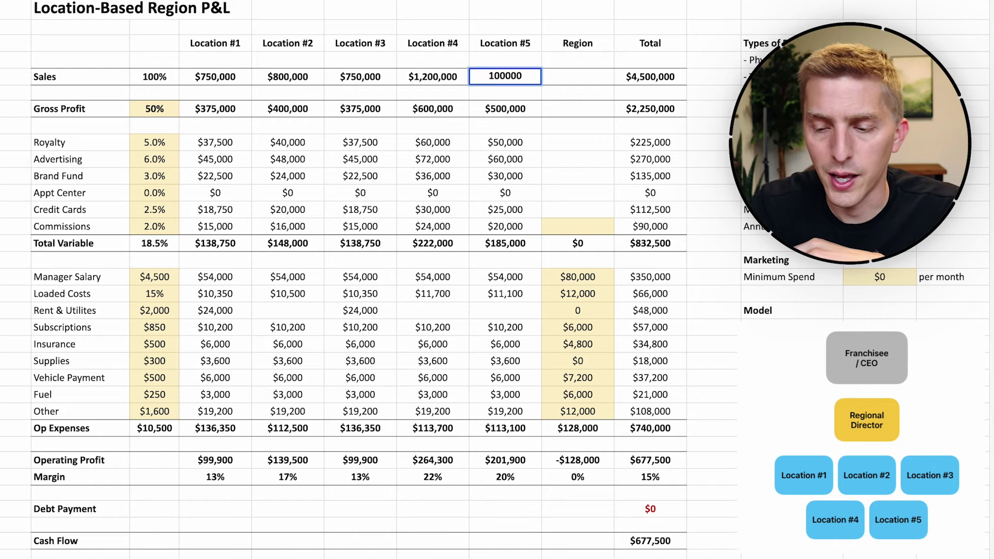
text(5)
key(Return)
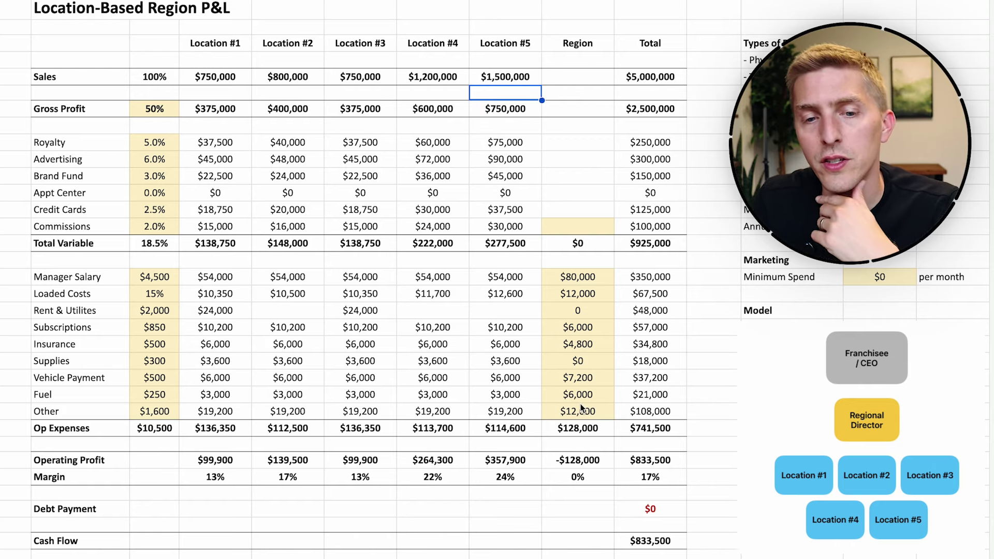
click(505, 461)
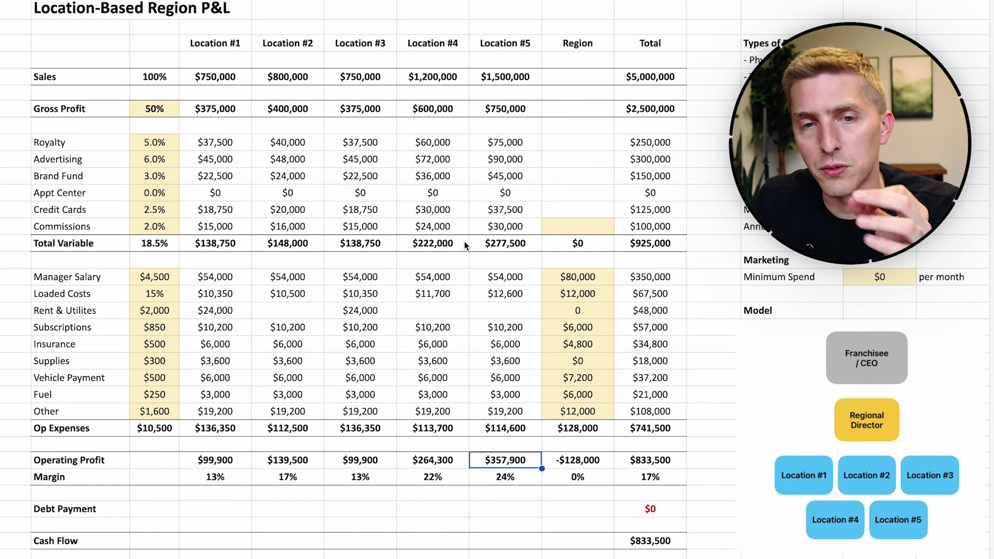
Set the Gross Profit rate for the region P&L to 52%.
click(172, 112)
double_click(155, 108)
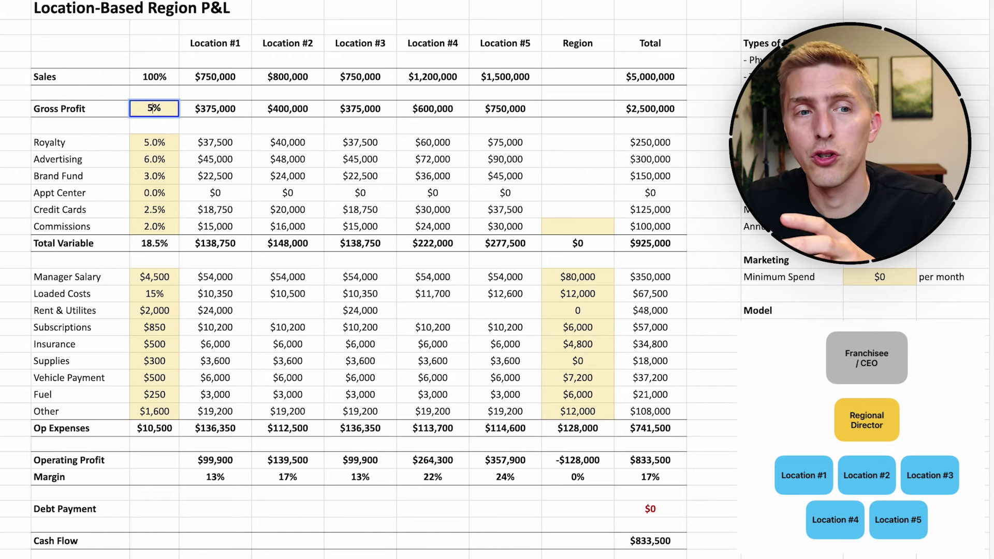
key(BackSpace)
text(2)
key(Return)
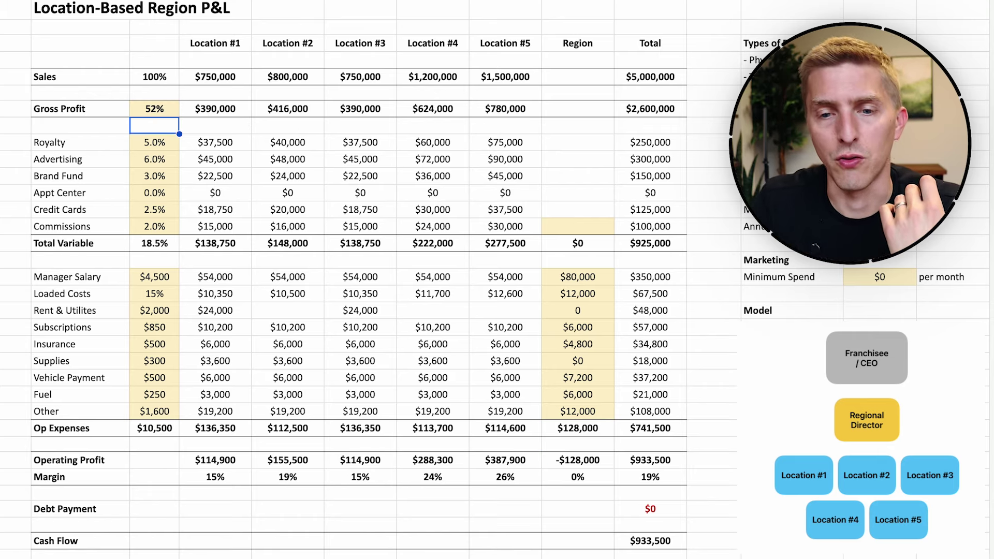
Set the monthly Rent & Utilities assumption to $1,500.
click(173, 283)
click(170, 311)
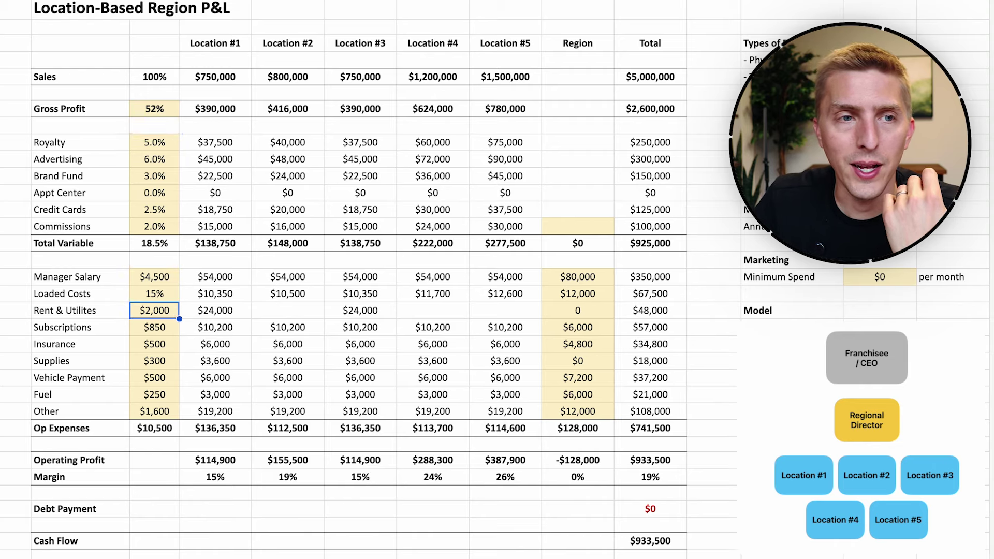
double_click(171, 311)
key(BackSpace)
key(BackSpace)
key(BackSpace)
key(BackSpace)
text(1500)
key(Return)
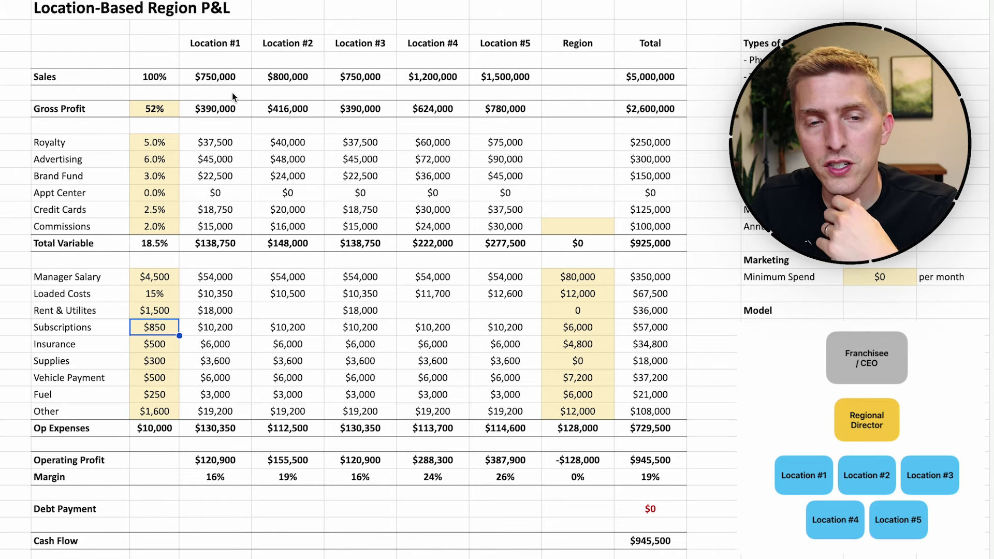
Review the Total Operating Profit, the Location #2 Gross Profit and the Location #5 column.
click(668, 460)
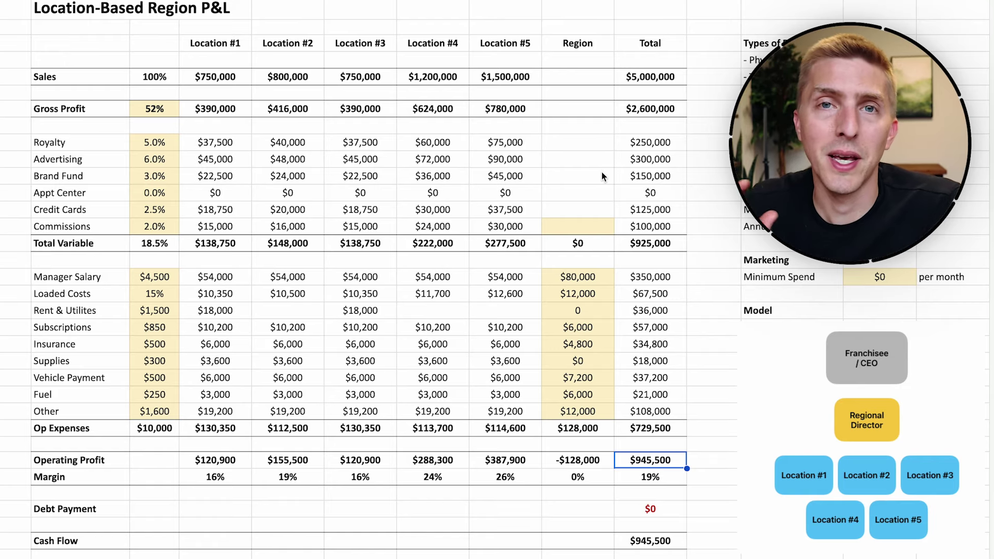
click(269, 109)
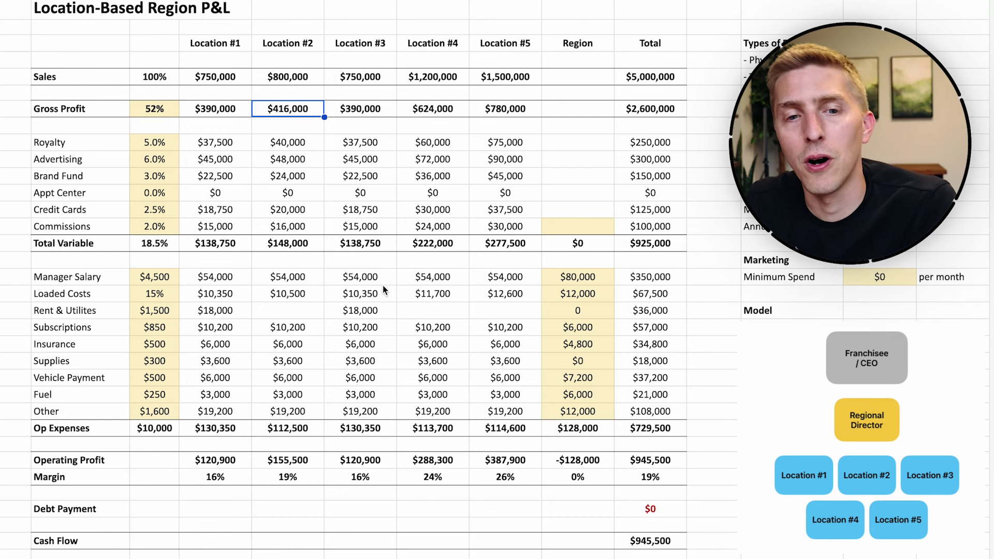
scroll(465, 315, up, 1)
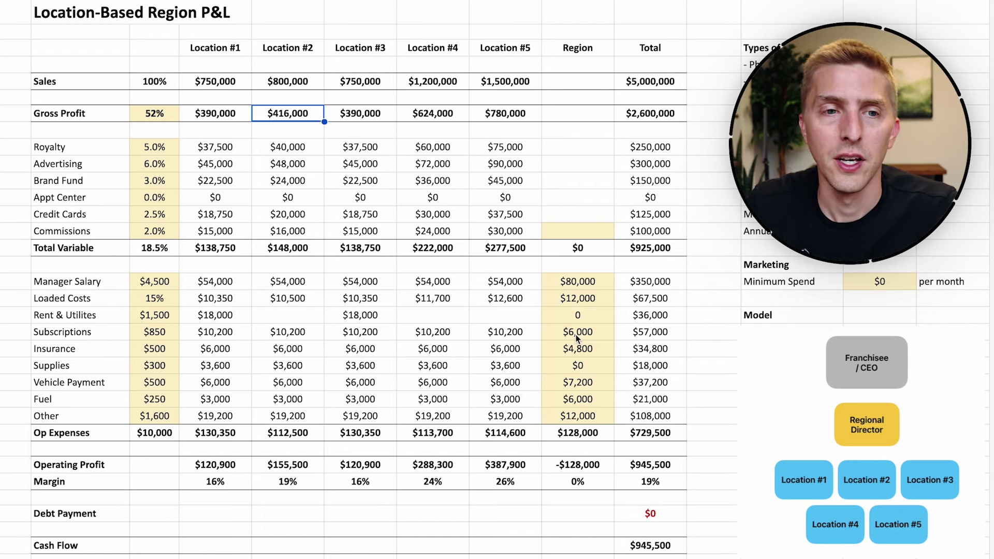
click(214, 1)
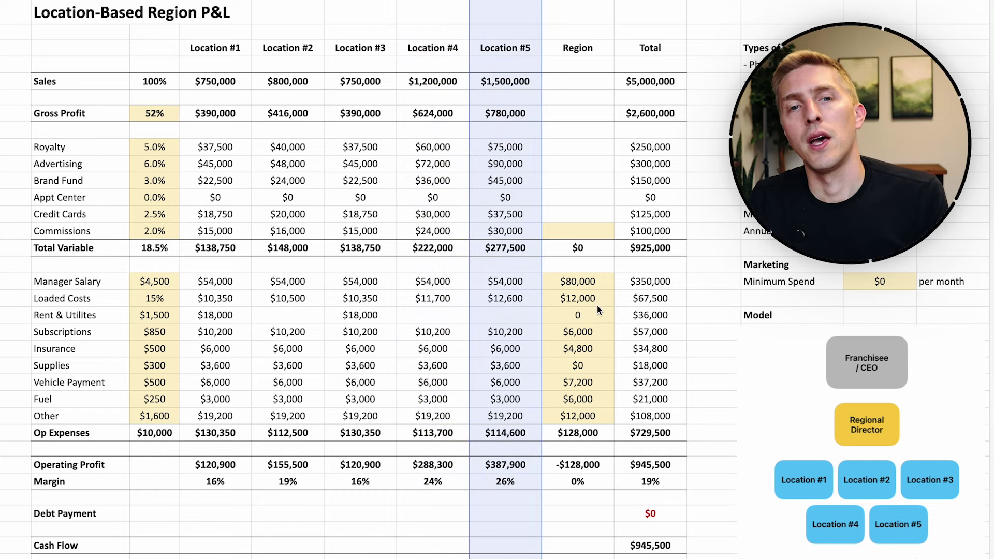
Calculate the Region's Commissions as 1% of Total Sales and review them together with the Region's Manager Salary.
click(597, 230)
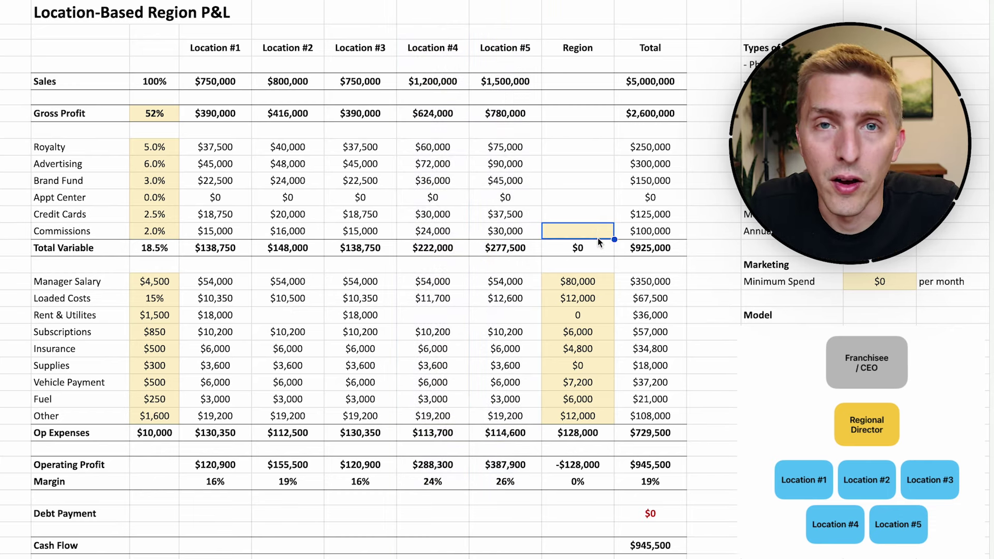
click(589, 285)
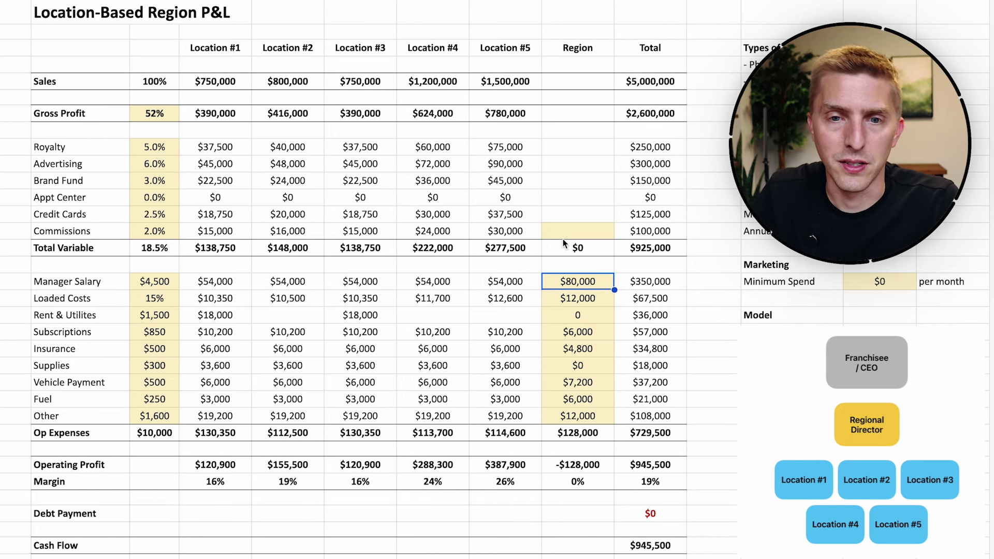
click(564, 235)
text(=)
click(659, 84)
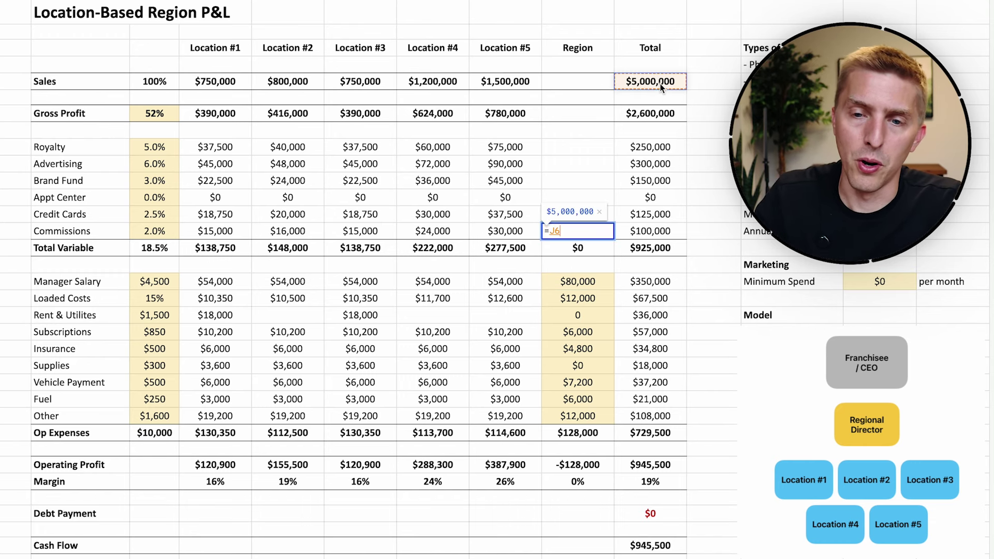
text(*1%)
key(Return)
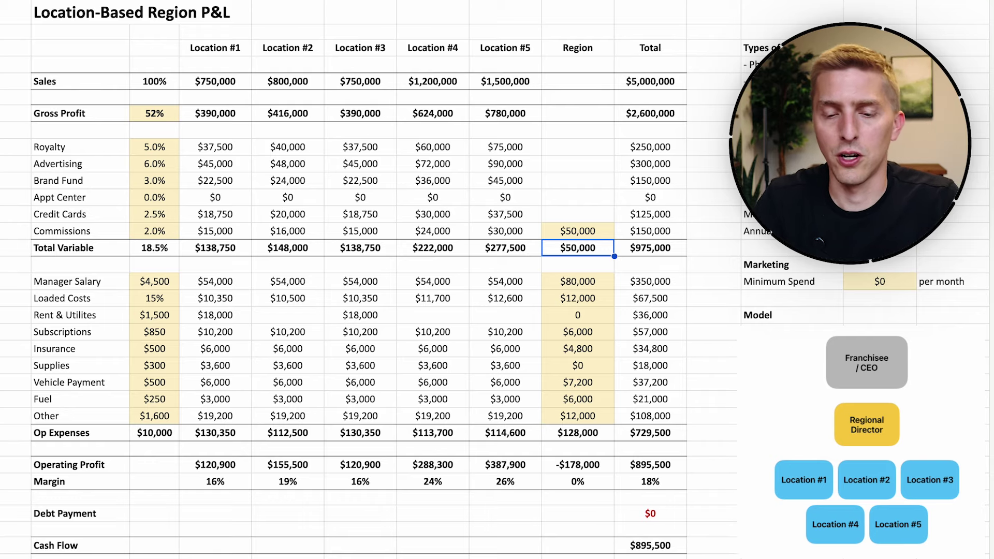
click(588, 286)
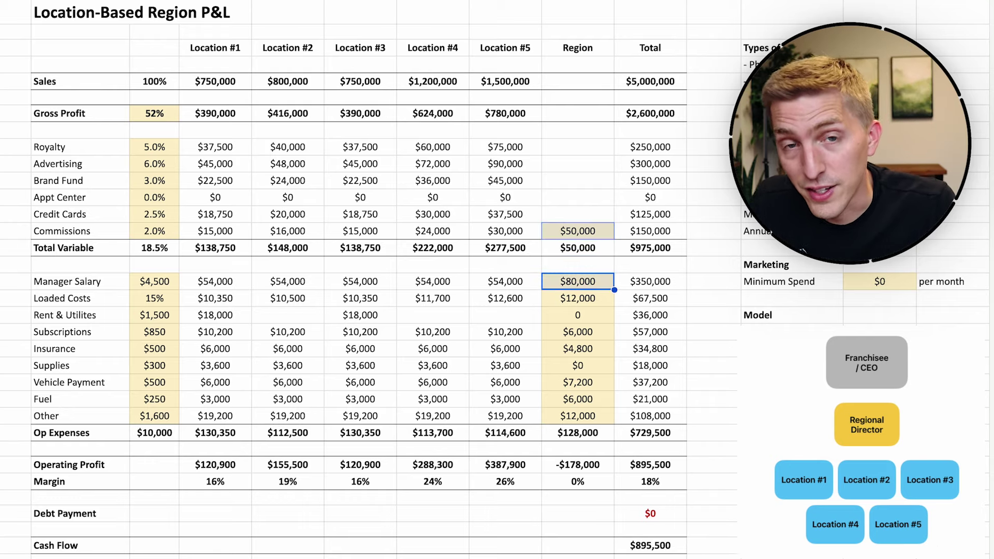
click(624, 319)
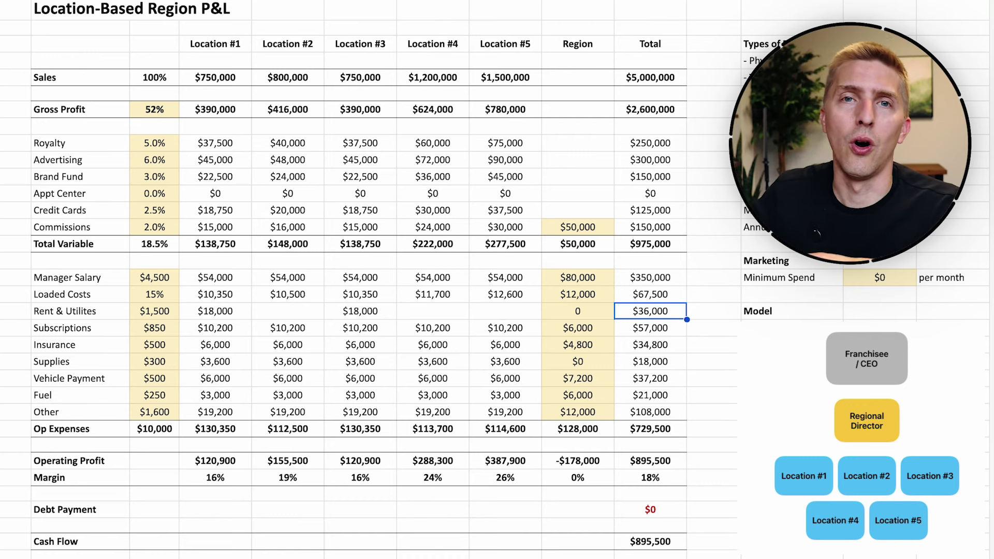
Insert two blank columns between the Location #5 and Region columns of the region P&L.
click(577, 0)
right_click(578, 2)
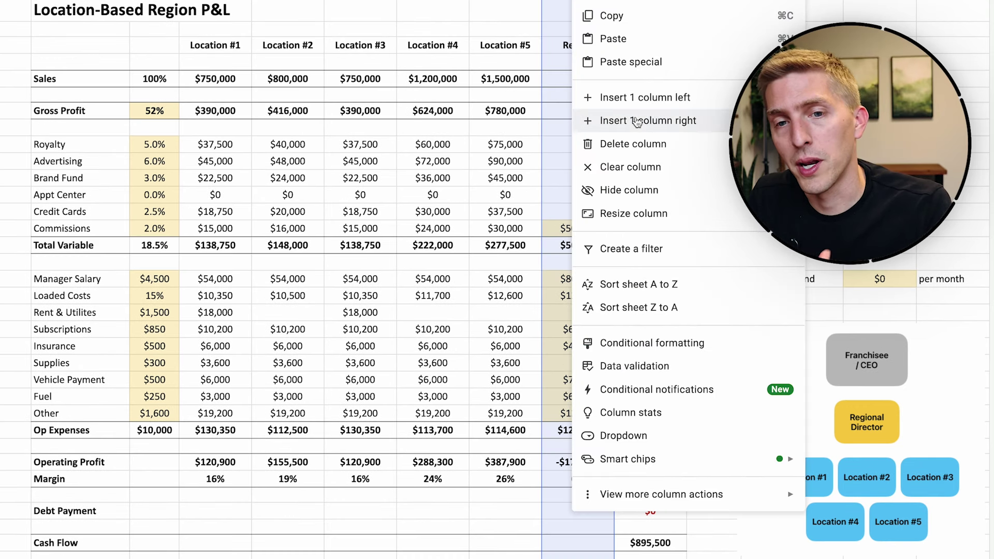
click(636, 98)
right_click(588, 2)
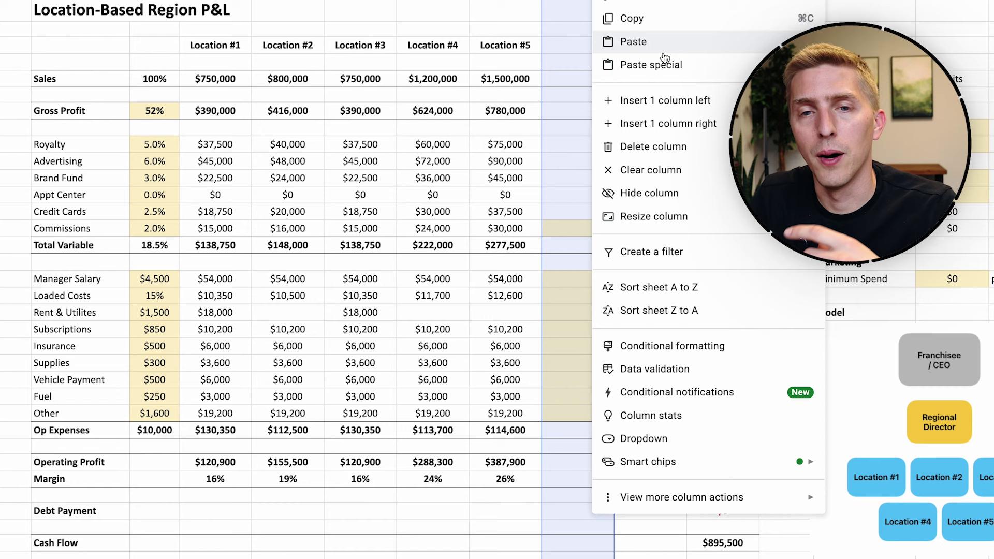
click(666, 100)
Copy the whole Location #5 column into both blank columns before Region.
click(504, 0)
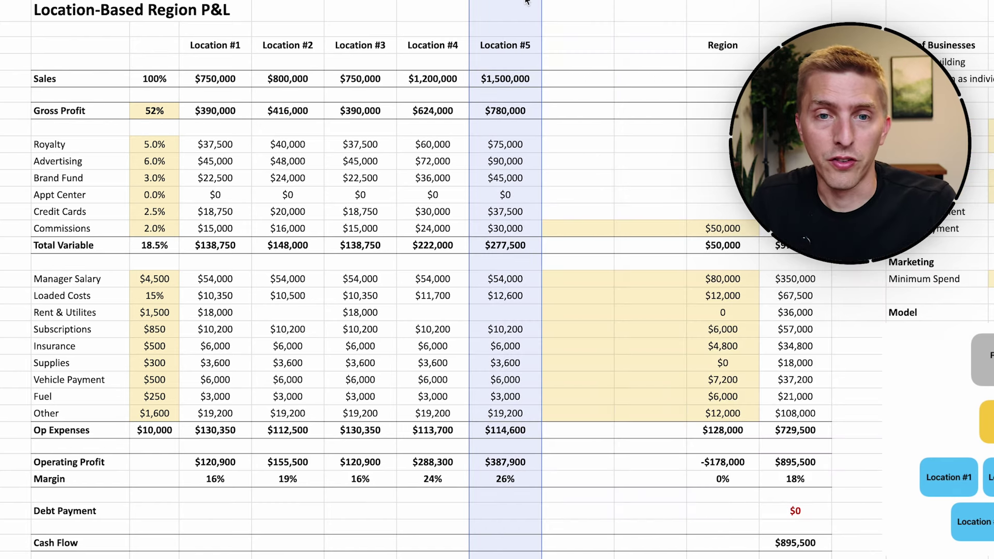
key(ctrl+c)
click(578, 0)
key(ctrl+v)
click(650, 0)
key(ctrl+v)
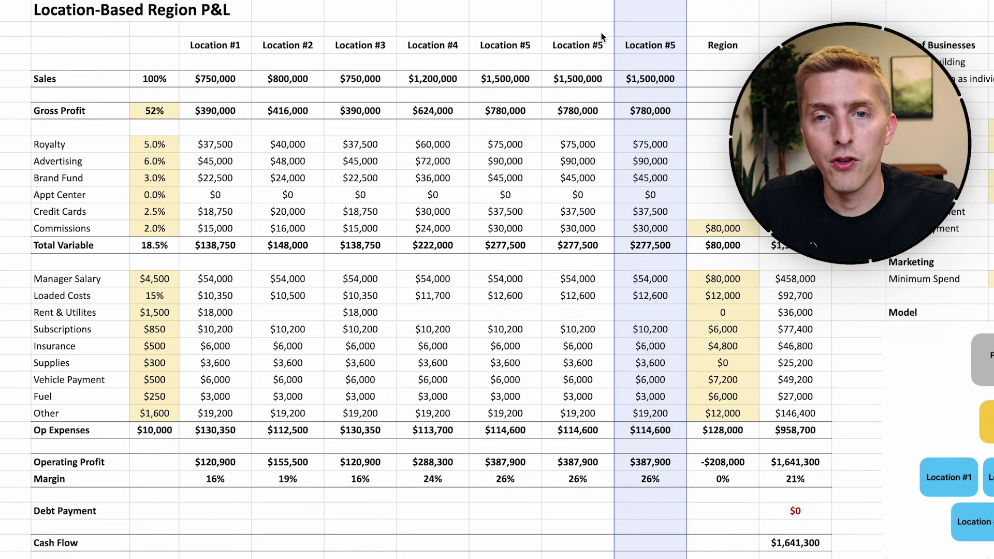
Rename the headers of the two copied columns as Location #6 and Location #7.
double_click(577, 45)
key(BackSpace)
text(6)
key(Tab)
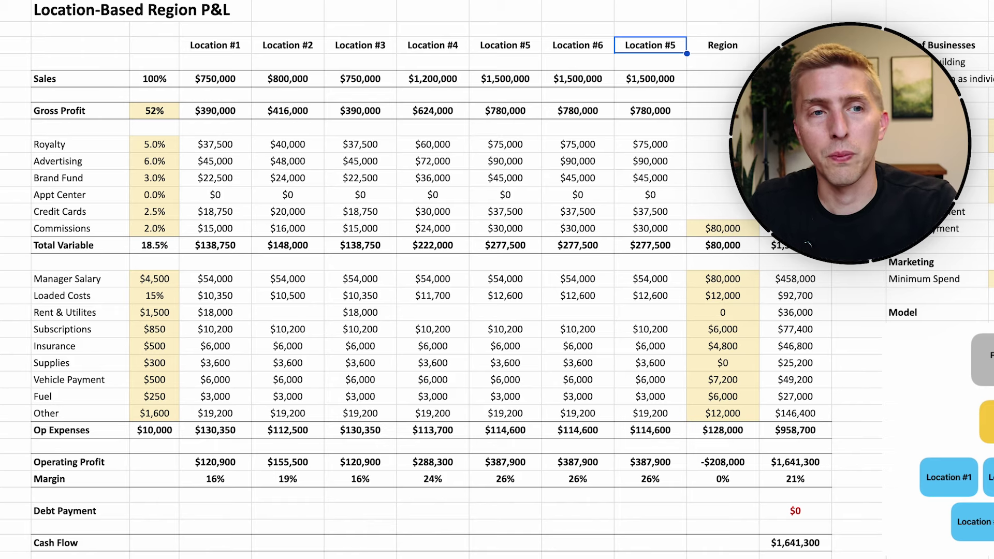
key(Return)
key(BackSpace)
text(7)
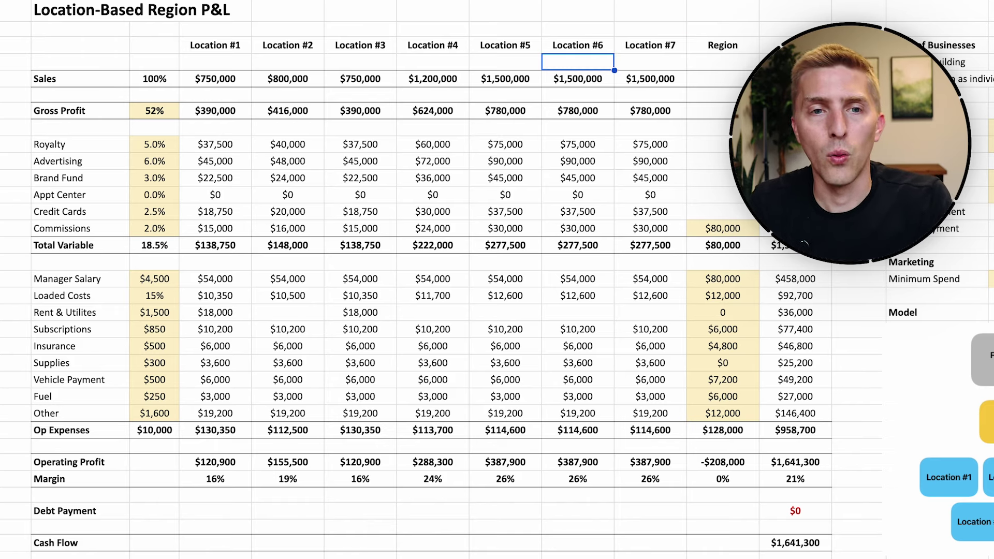
Copy Location #3's $750,000 Sales figure into the Sales cells of Location #6 and Location #7.
click(360, 78)
key(ctrl+c)
key(Right)
key(Right)
key(Right)
key(ctrl+v)
key(Right)
key(ctrl+v)
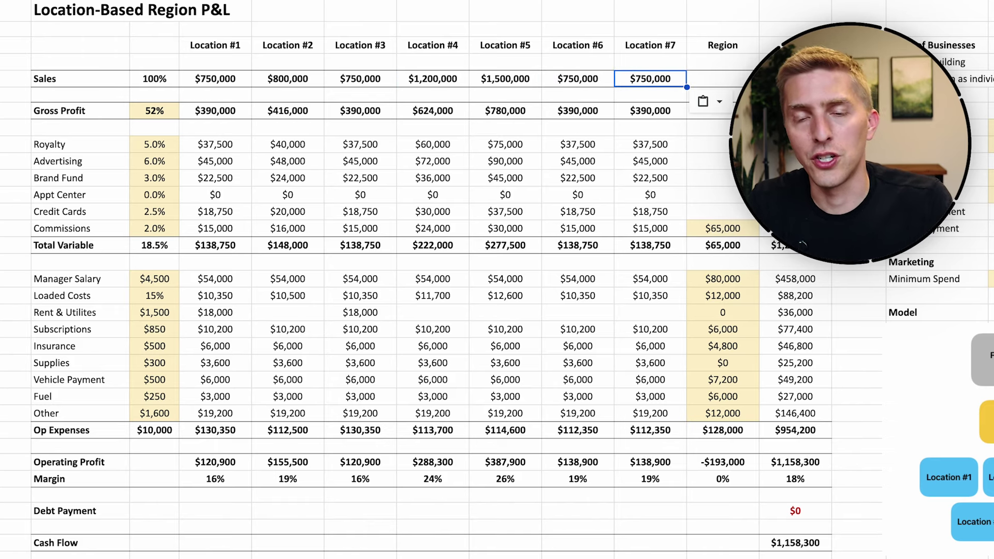
Set Location #6's annual Rent & Utilities to $18,000.
key(Left)
key(Down)
key(Down)
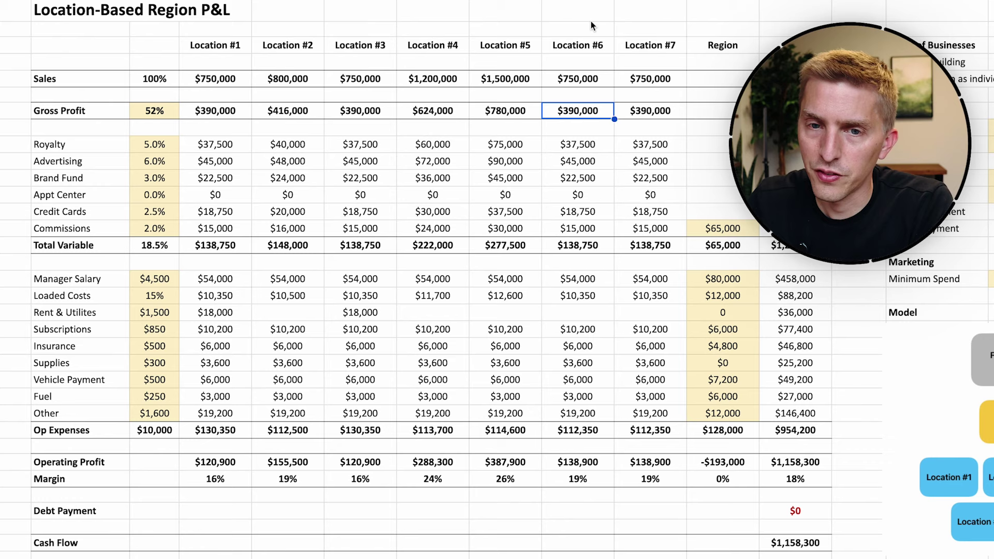
click(576, 312)
text(18000)
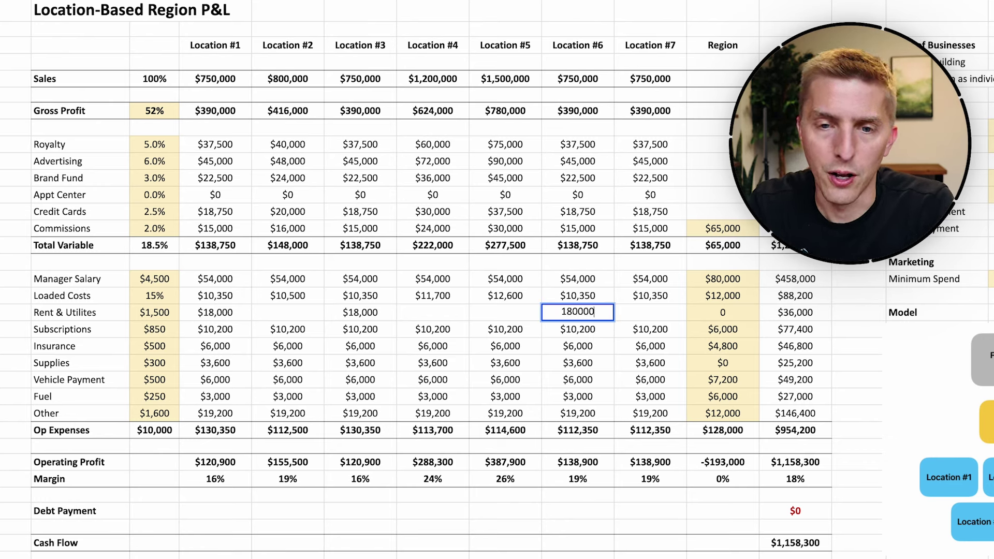
key(Return)
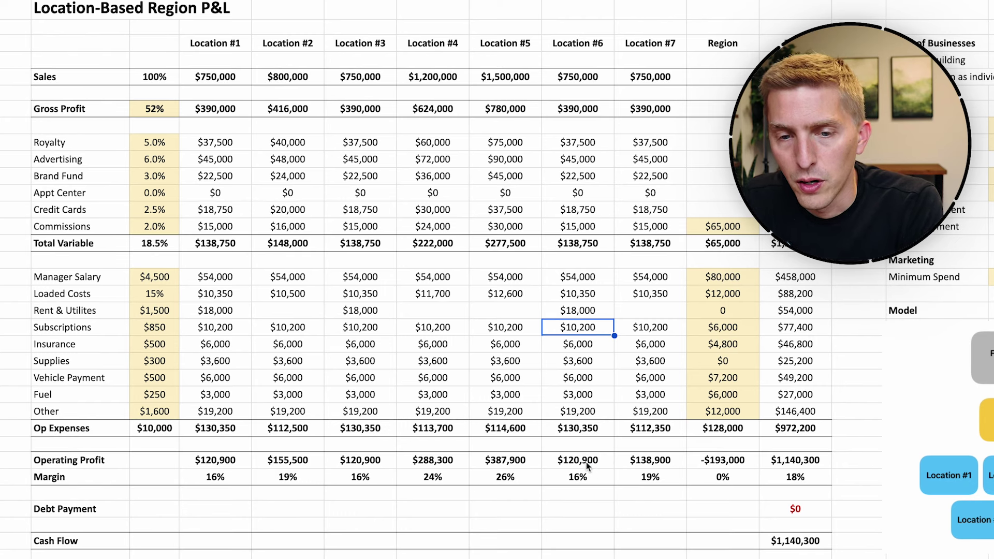
Review the Operating Profit of Location #6 and Location #7 together with the region's Total Operating Profit.
drag(586, 463, 650, 461)
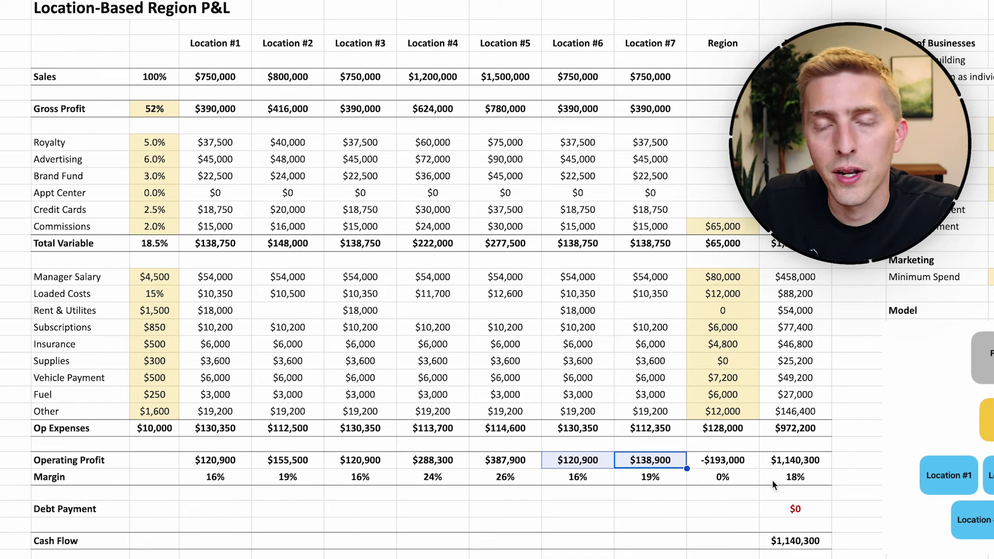
click(796, 465)
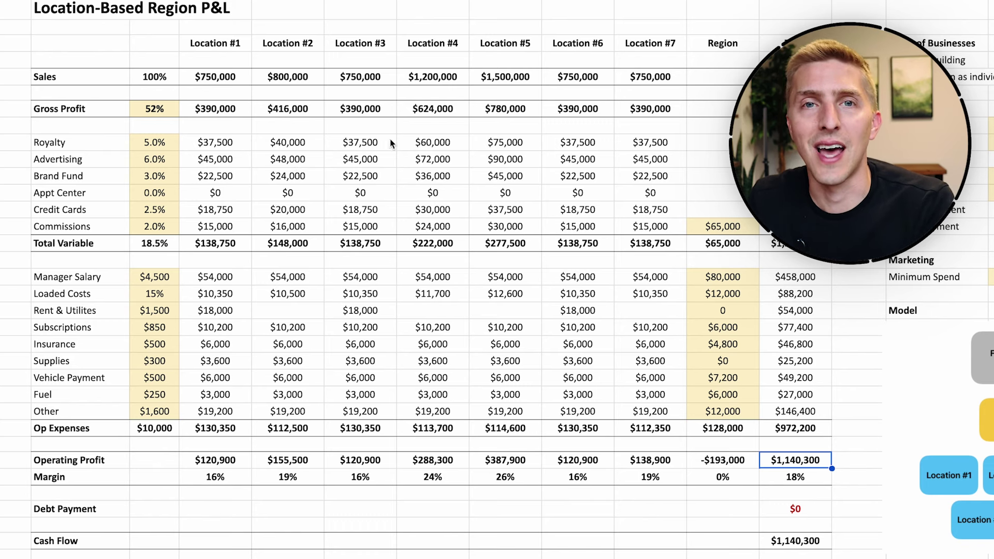
click(627, 511)
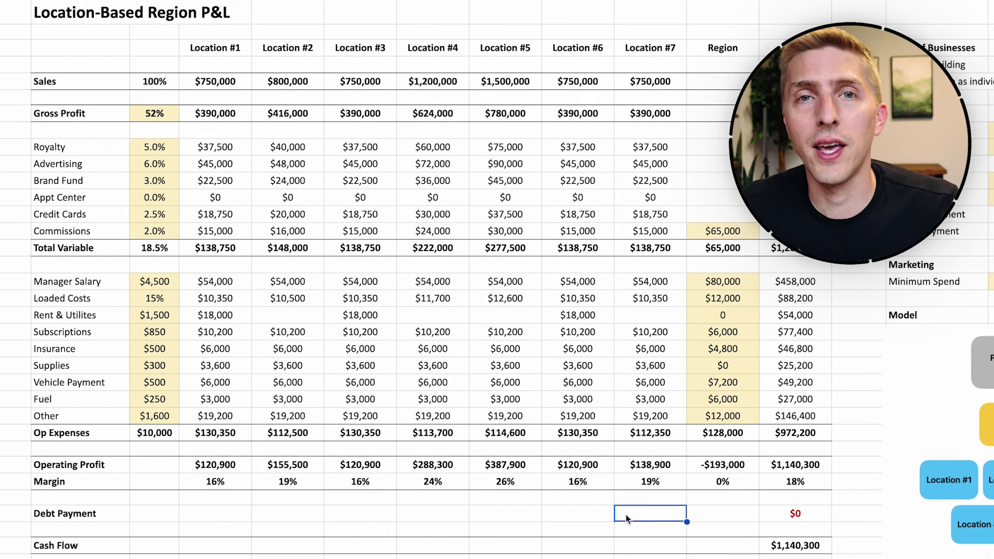
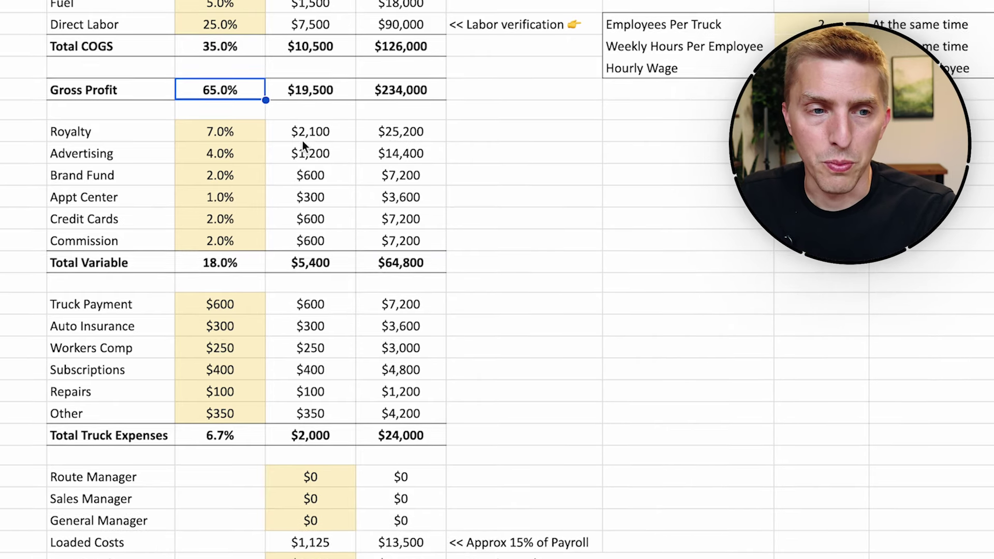
Examine the Total Variable row and the Subscriptions, Repairs and Other truck expenses in the Truck-Based P&L.
click(135, 257)
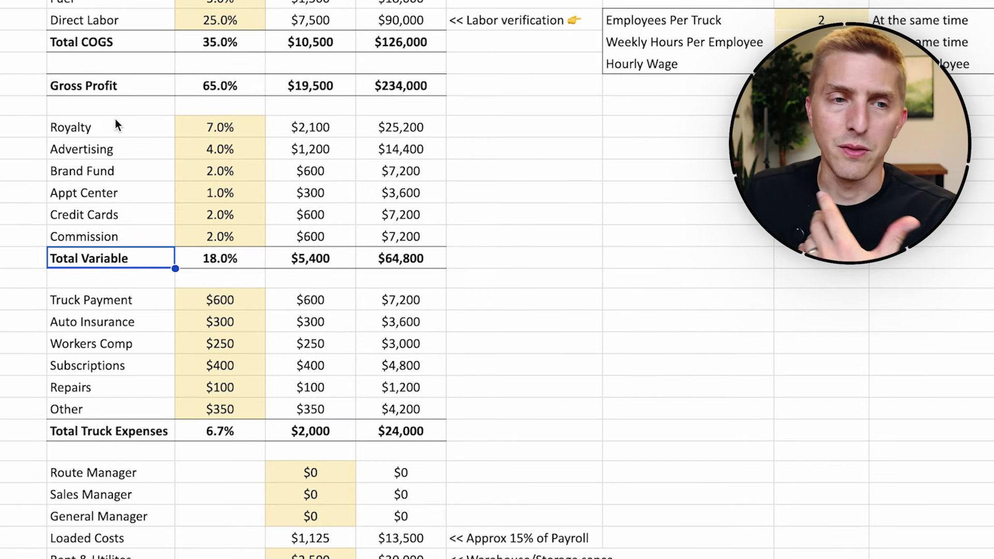
scroll(166, 116, down, 1)
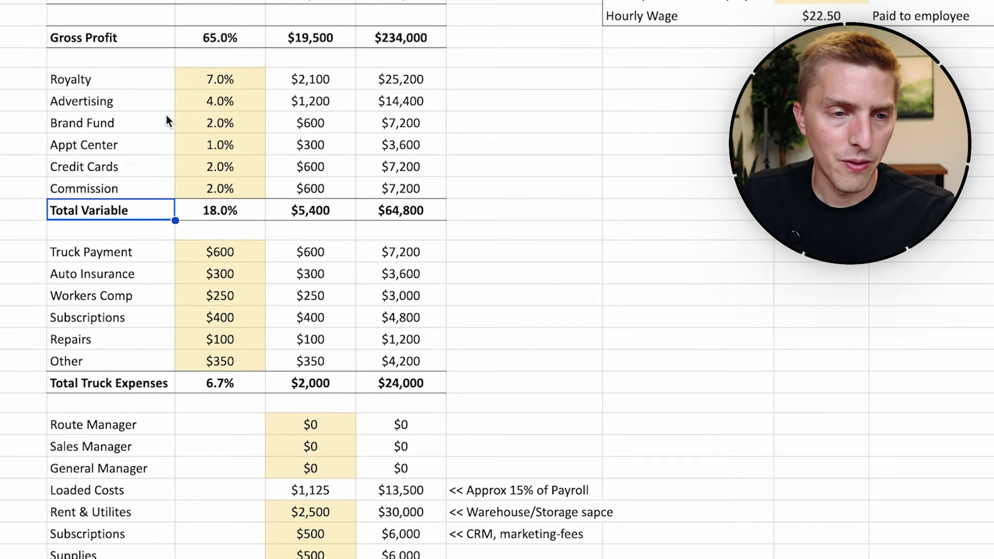
click(141, 317)
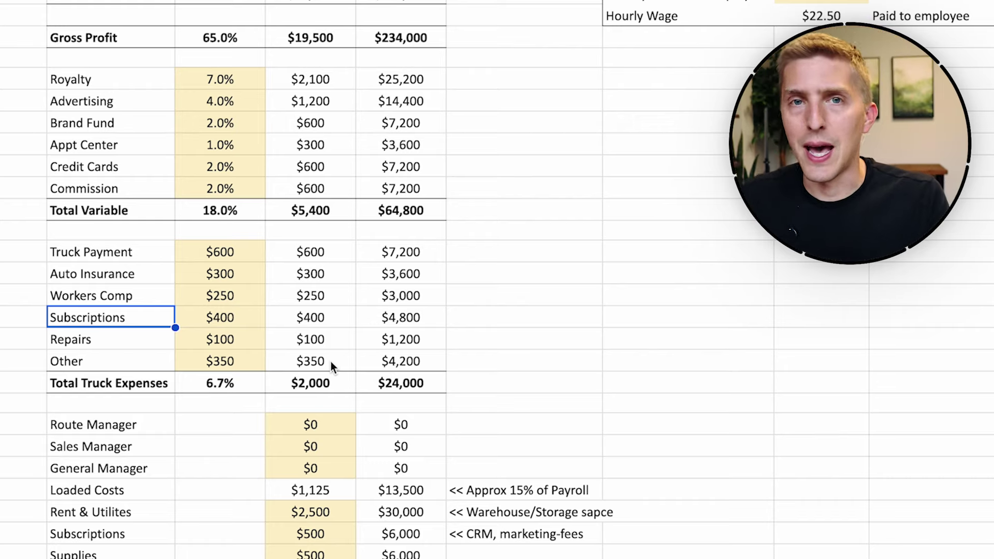
click(101, 346)
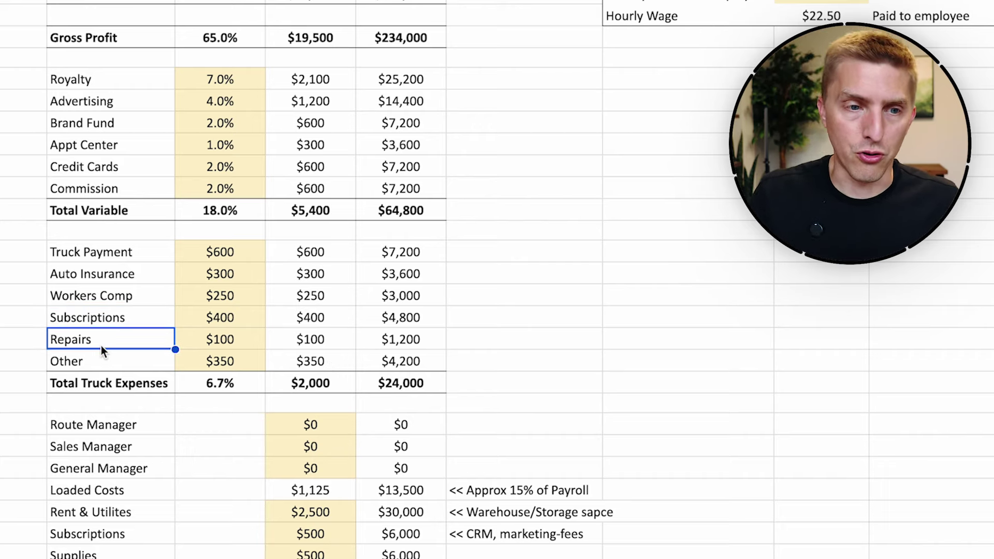
key(Down)
key(Up)
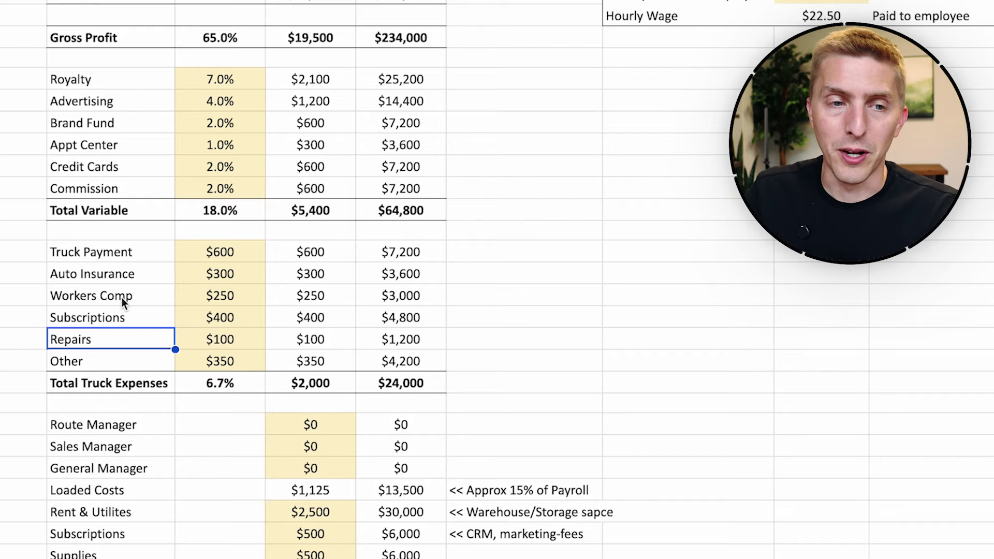
Examine the Route Manager, Sales Manager and General Manager rows below the truck expenses.
scroll(123, 305, down, 1)
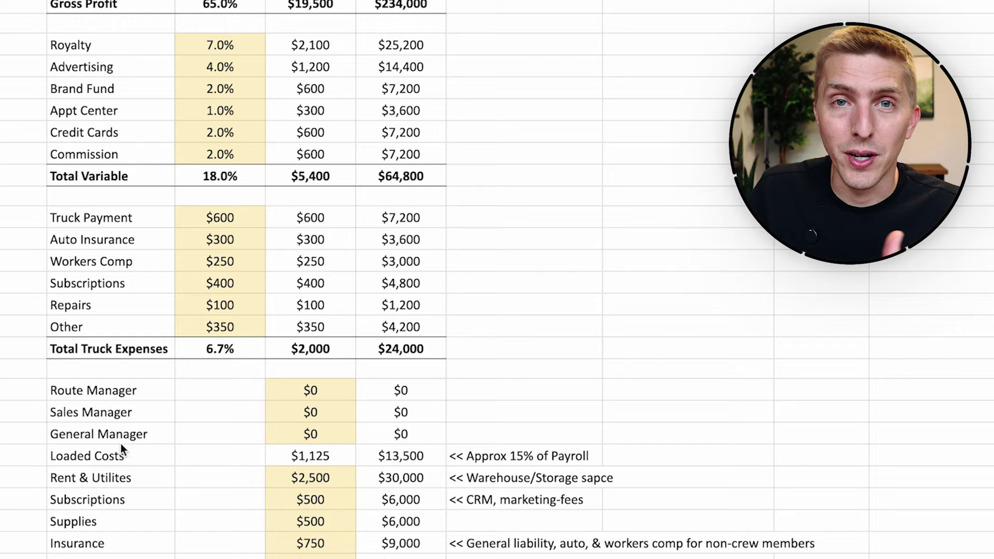
drag(124, 391, 137, 435)
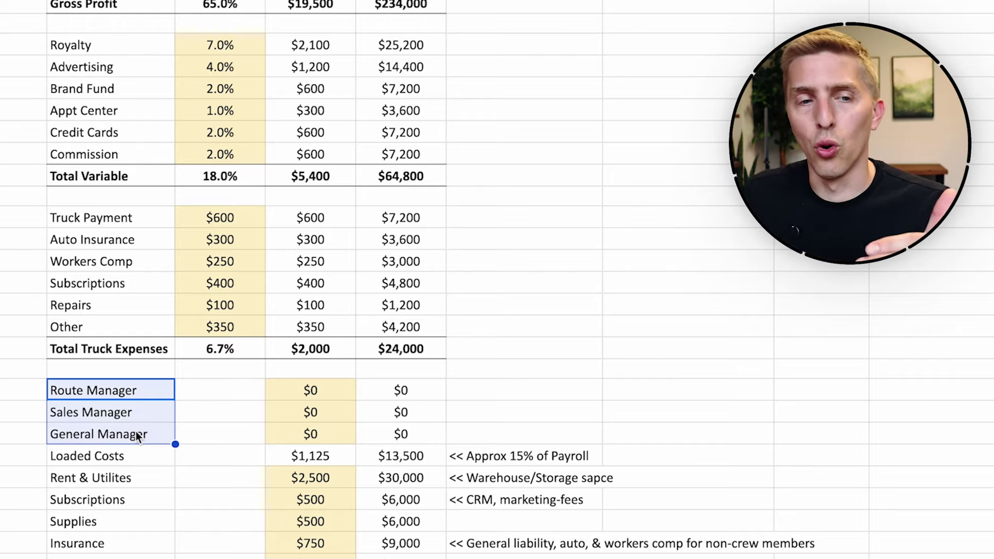
click(145, 395)
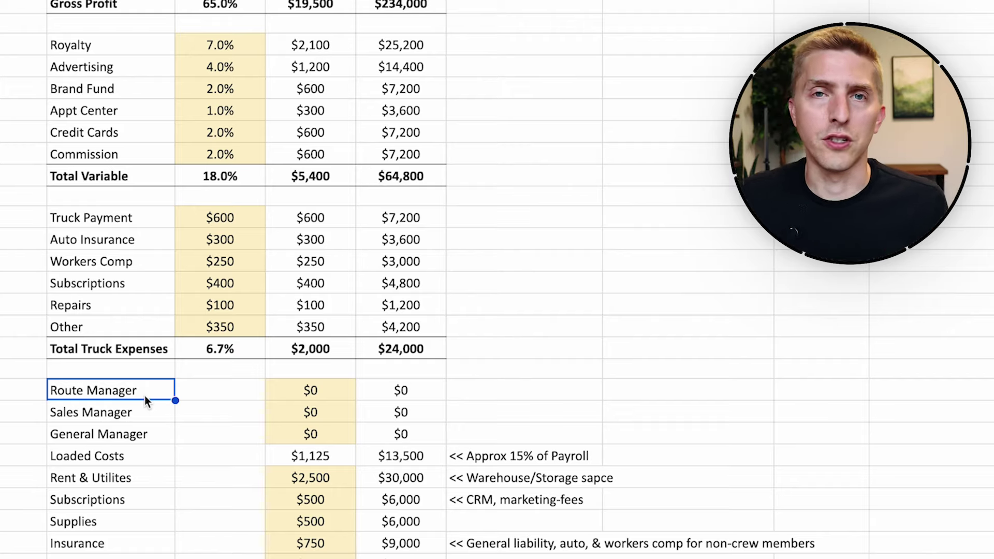
click(138, 414)
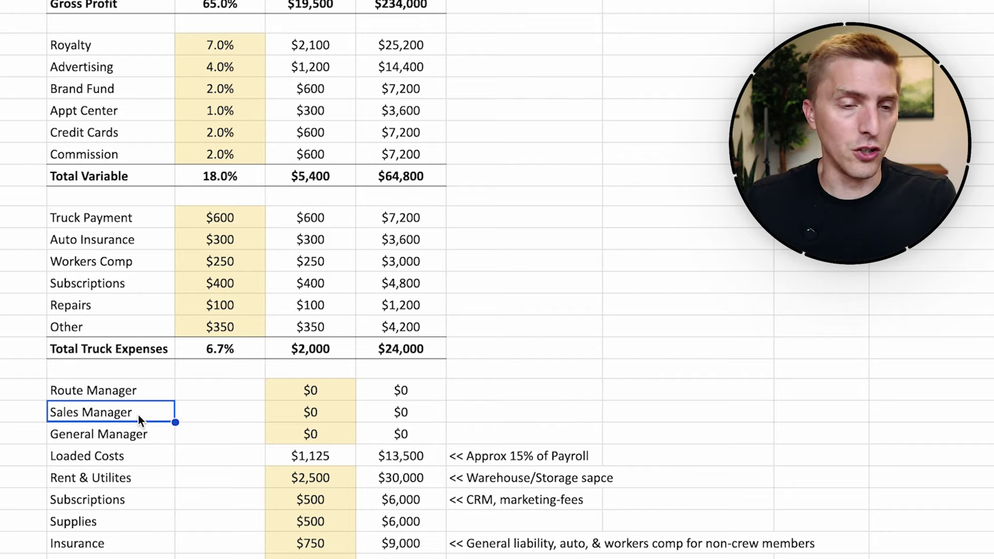
click(160, 435)
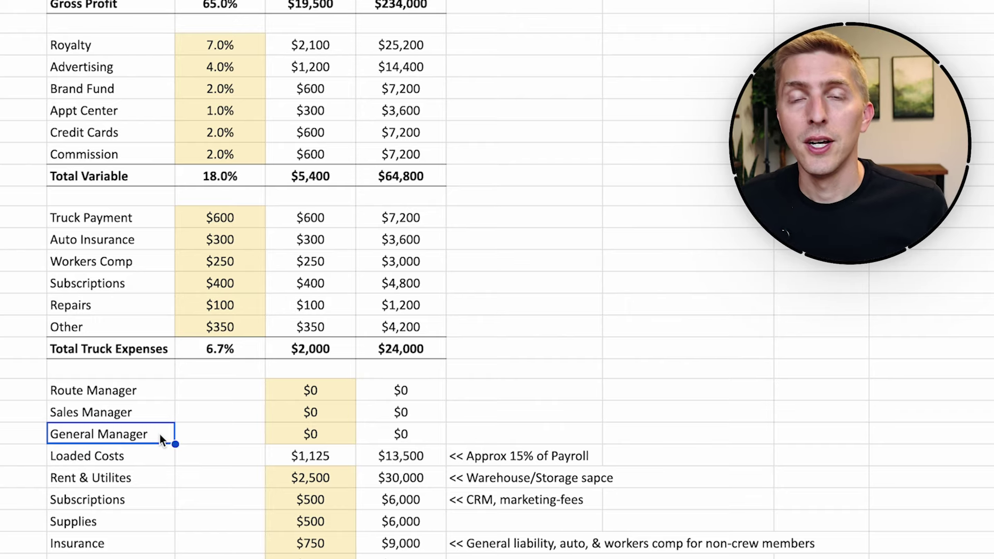
Examine the operating expense rows from Loaded Costs through Fuel, including the notes on CRM, insurance, vehicle payments and fuel.
scroll(162, 445, down, 1)
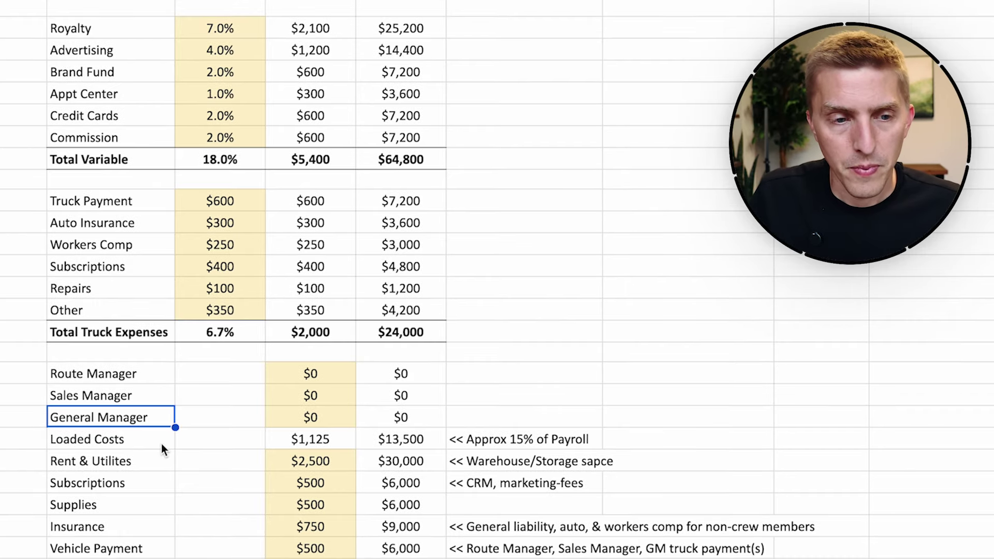
click(161, 444)
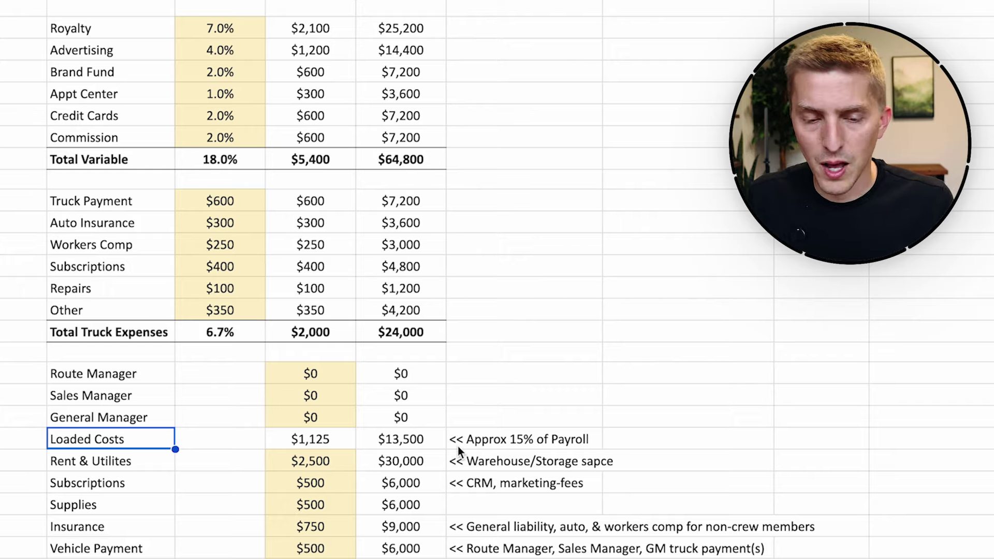
click(131, 460)
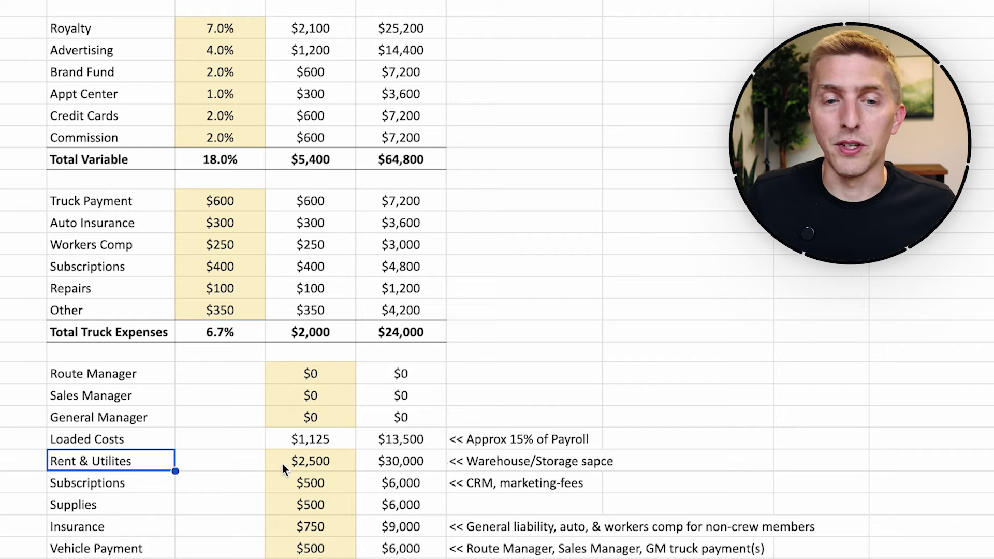
click(111, 485)
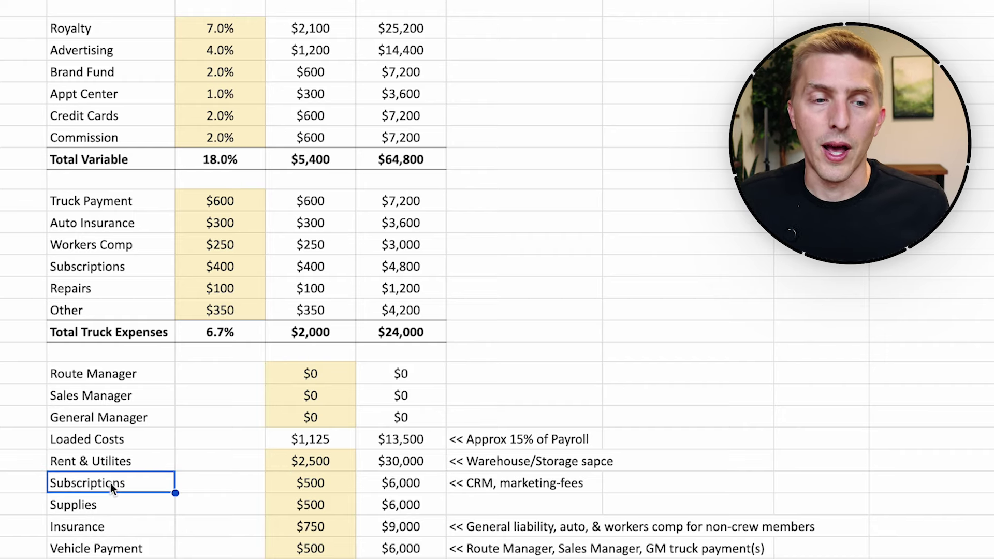
click(525, 484)
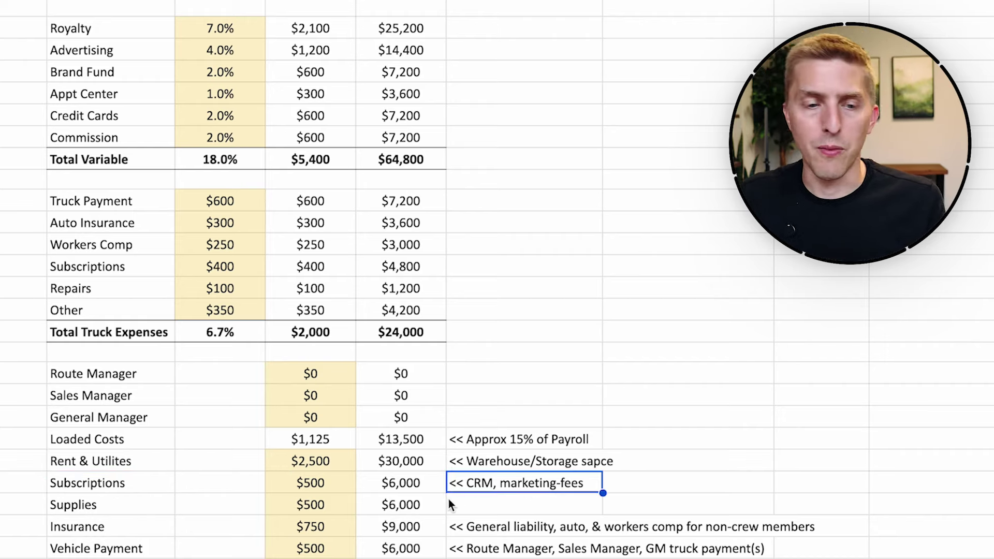
click(134, 498)
scroll(393, 396, down, 3)
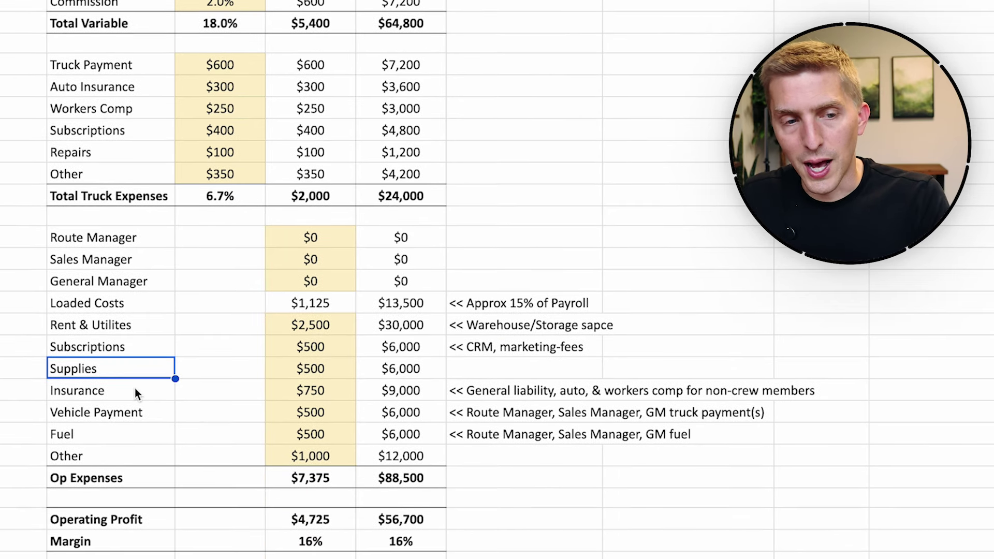
click(136, 389)
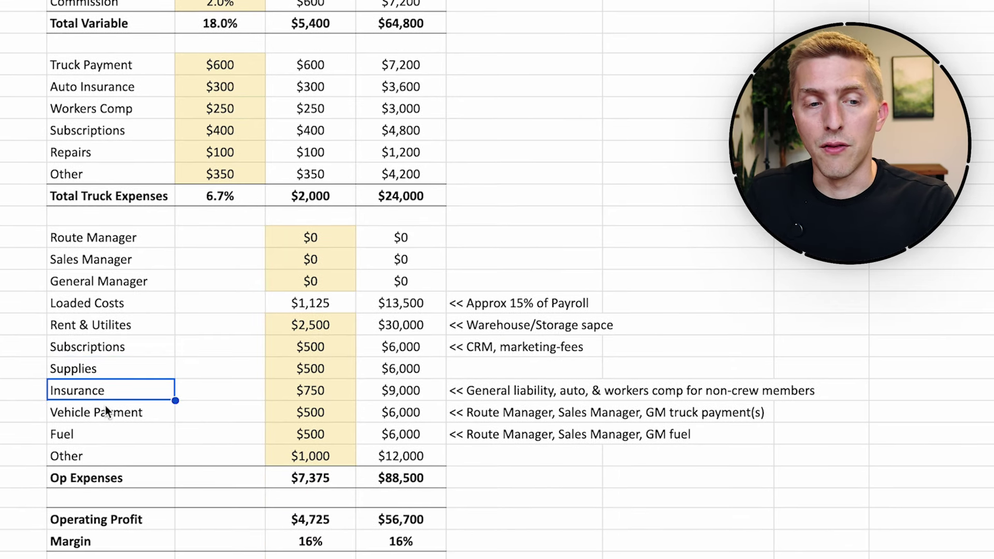
click(103, 429)
drag(117, 387, 132, 430)
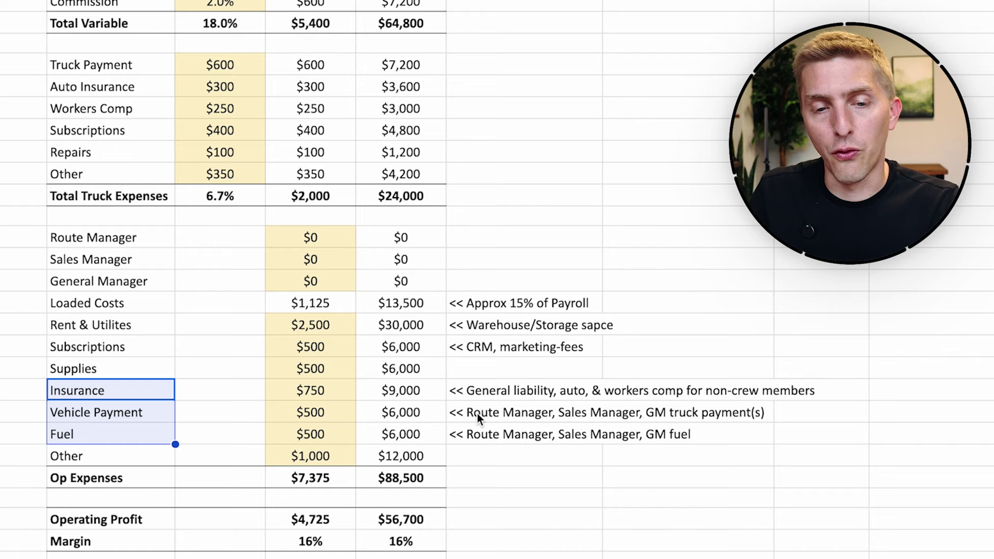
drag(479, 391, 483, 433)
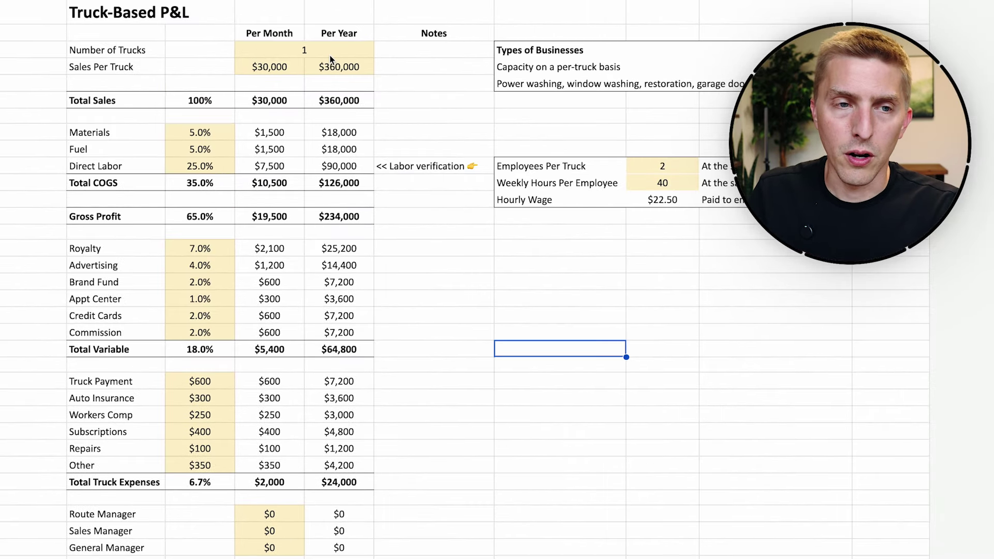
Set the monthly Sales Per Truck to $25,000 and check the resulting yearly sales per truck.
click(331, 55)
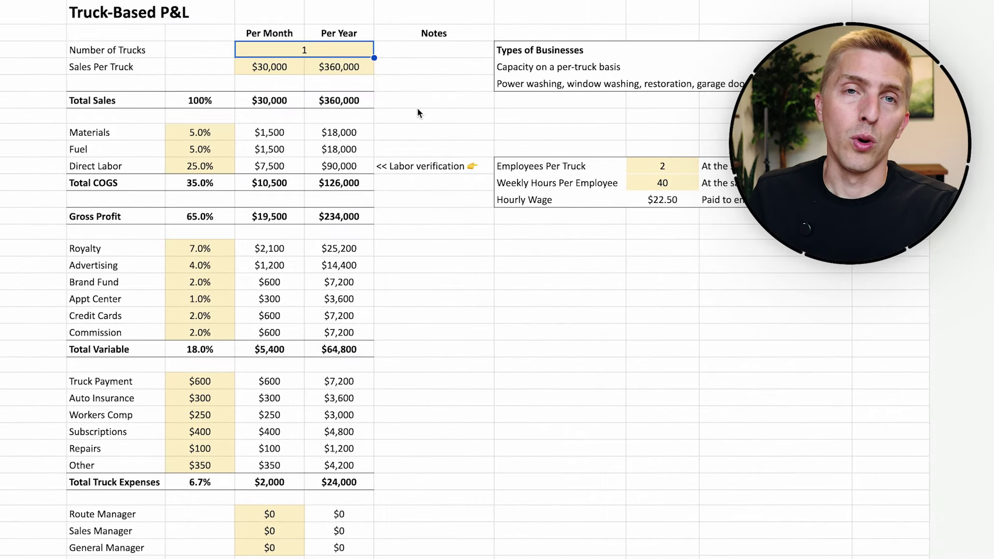
key(Down)
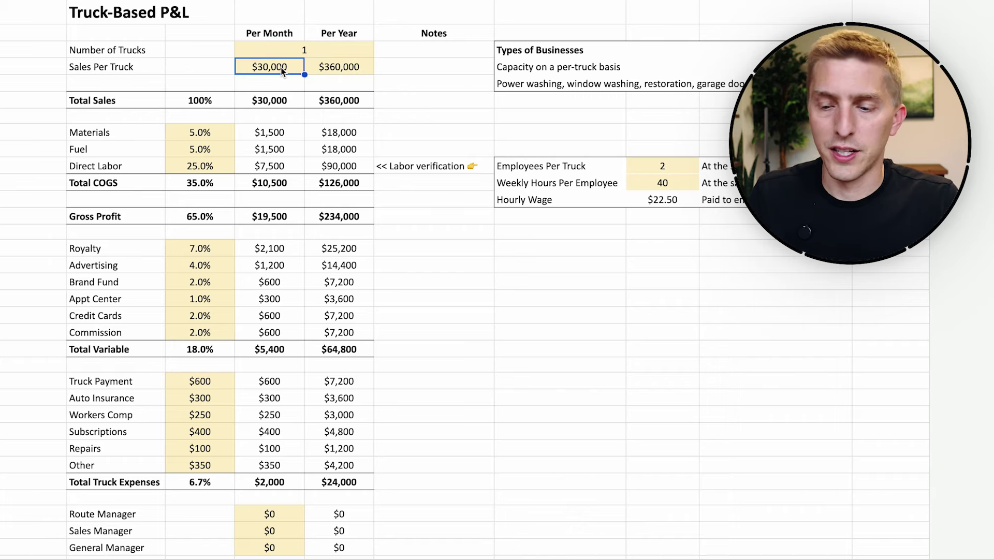
text(25,000)
key(Return)
click(269, 67)
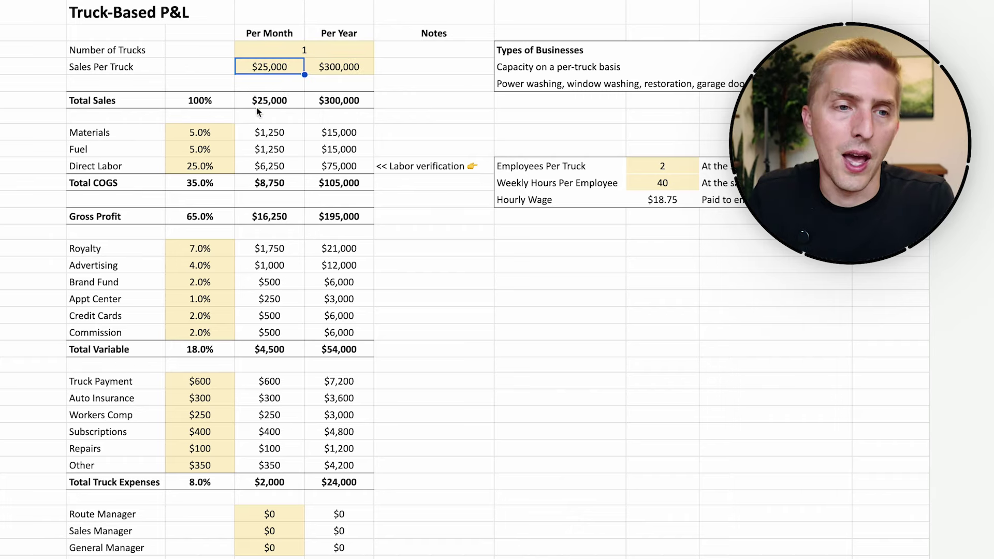
click(227, 150)
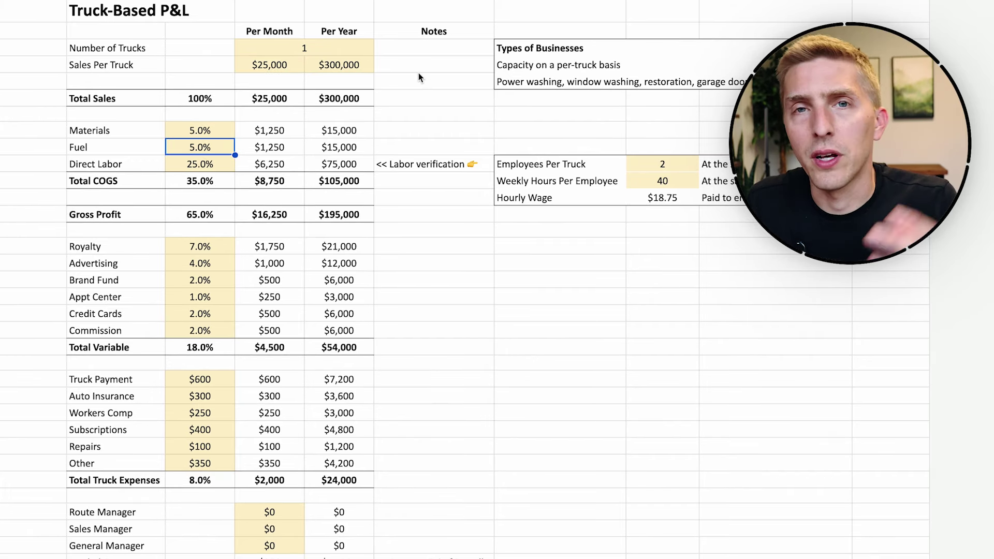
click(275, 69)
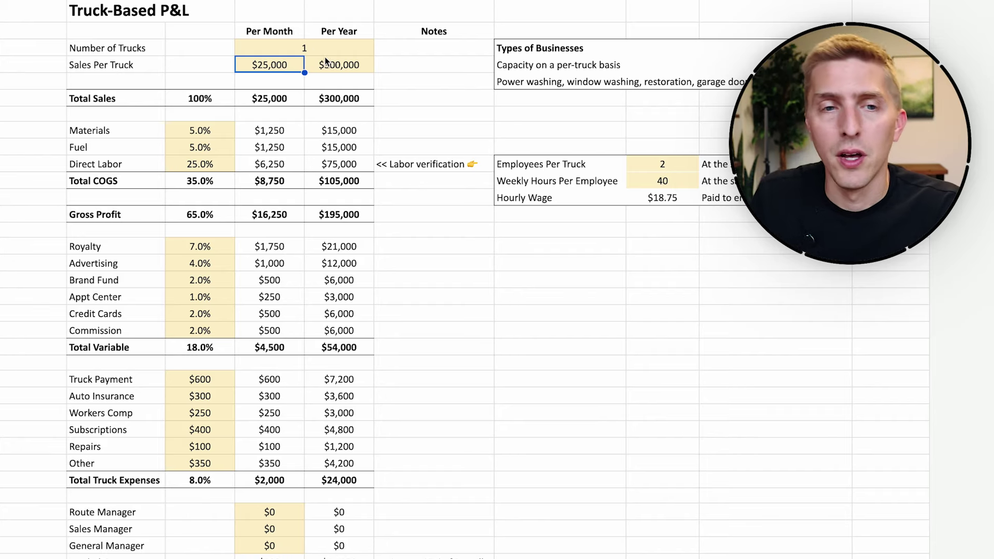
click(337, 68)
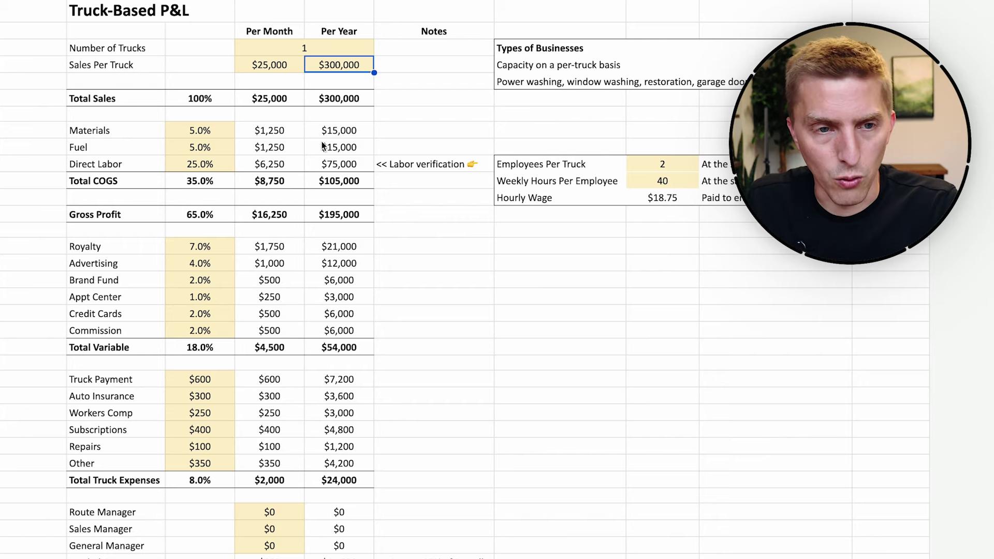
Examine the Materials, Fuel and Direct Labor rows together with the labor verification figures for employees, weekly hours and hourly wage.
click(200, 147)
click(221, 134)
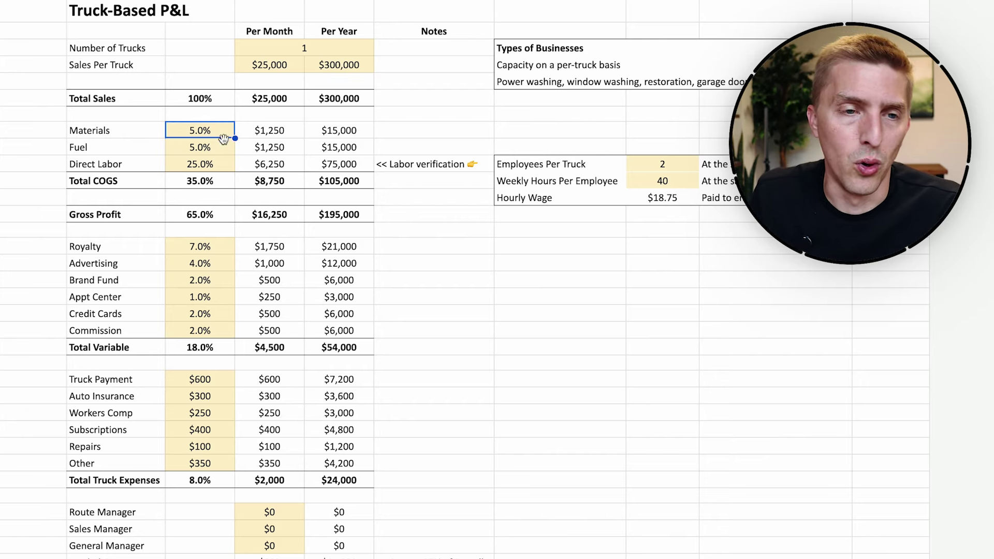
click(224, 145)
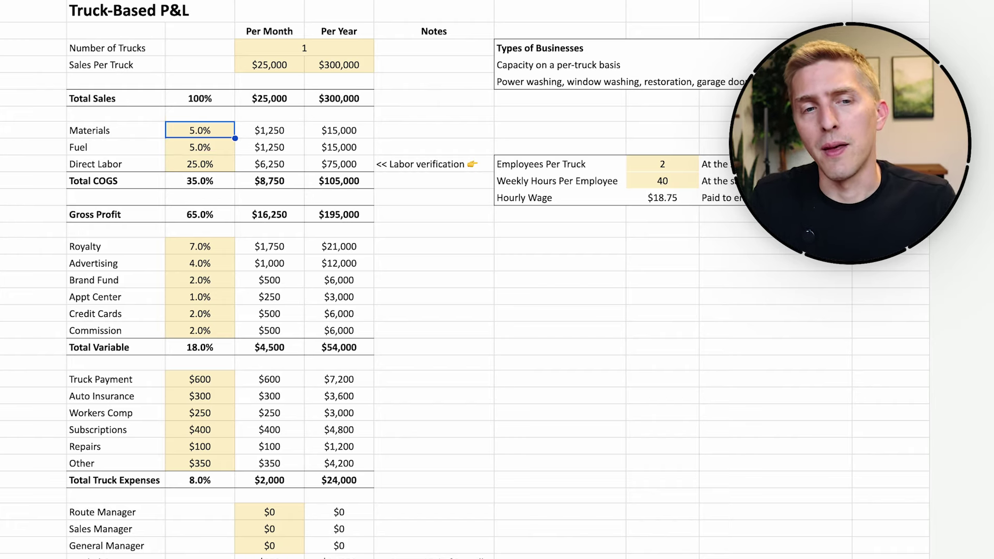
key(Right)
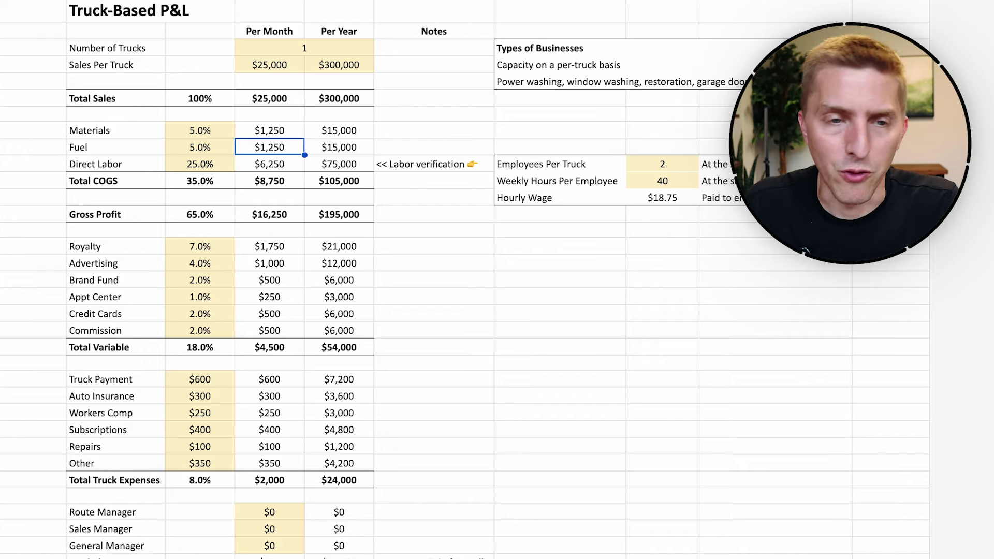
click(200, 163)
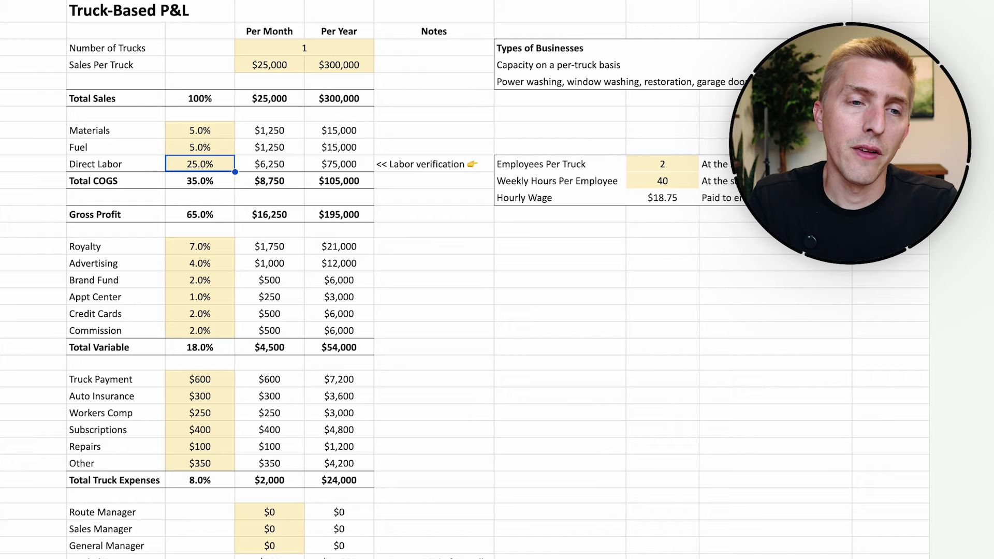
key(Up)
key(Down)
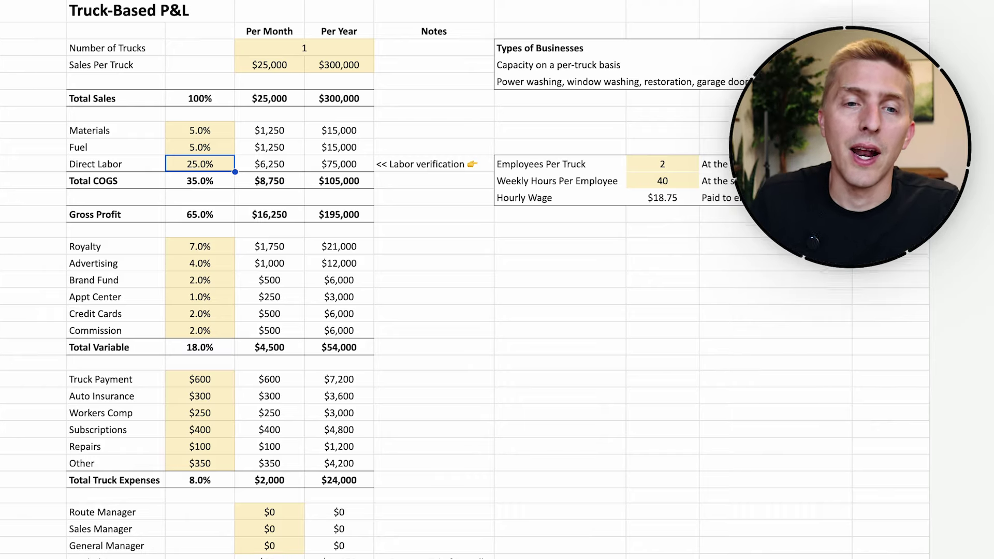
click(655, 179)
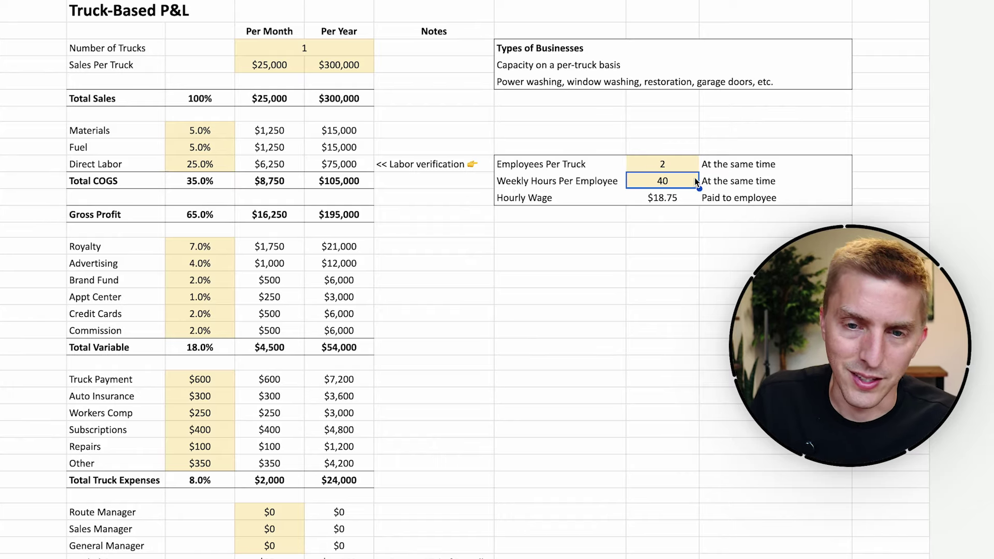
key(Up)
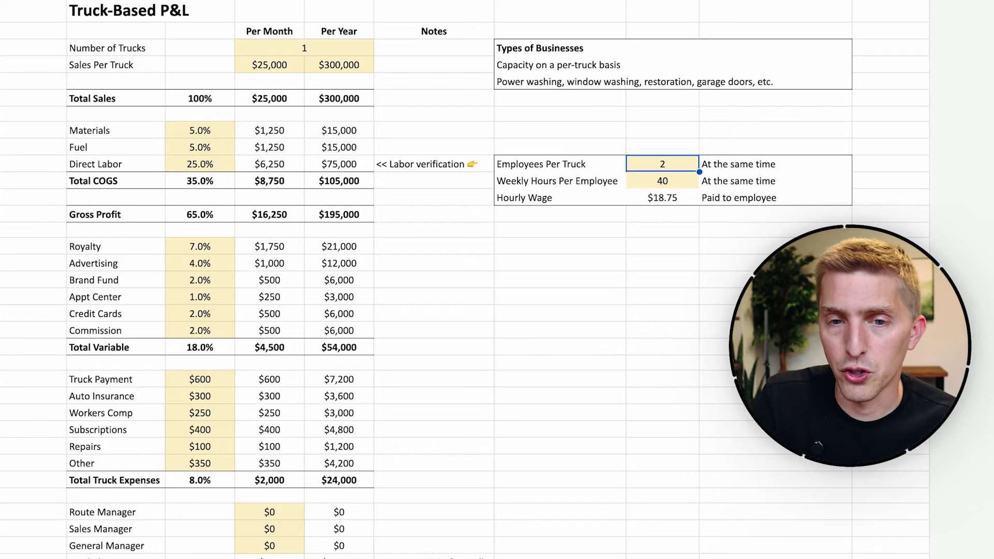
click(662, 180)
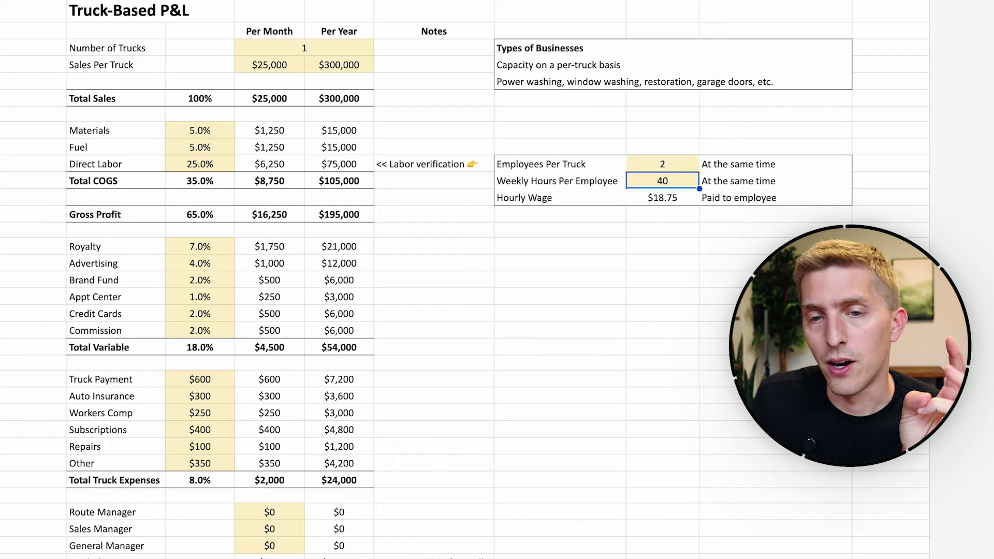
click(662, 197)
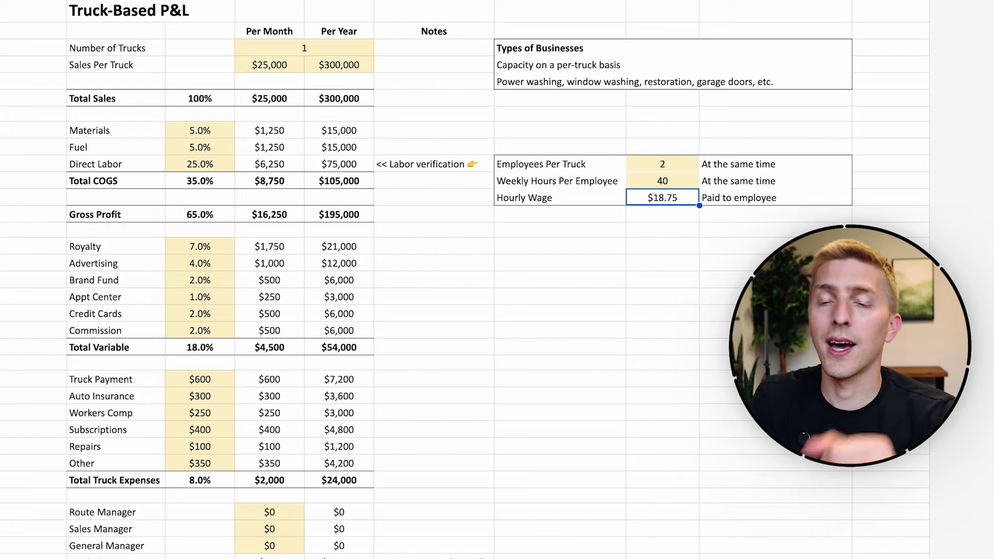
Set the Direct Labor percentage to 20% as a trial against the labor verification figures.
key(Up)
key(Left)
key(Left)
key(Left)
key(Left)
key(Left)
key(Up)
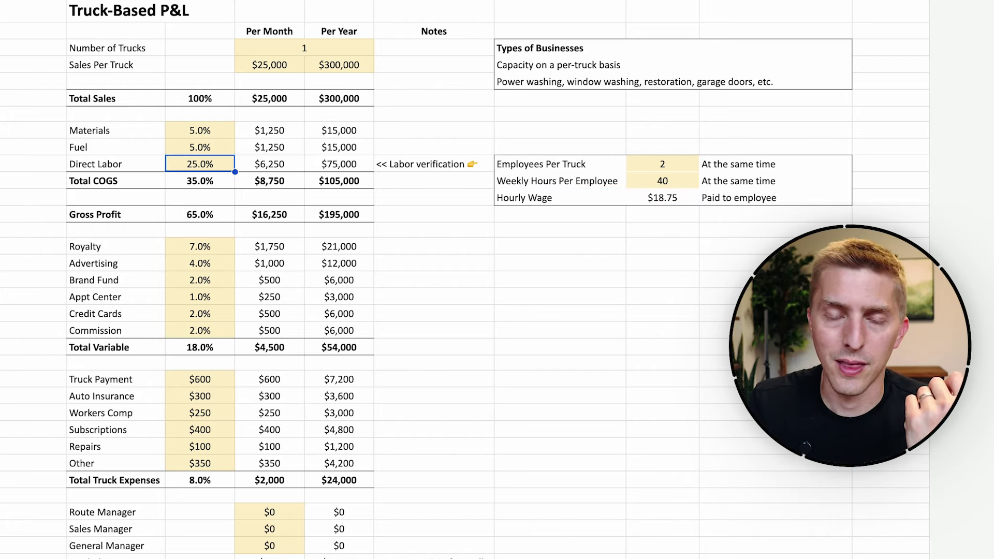
text(20)
key(Return)
key(Up)
key(Right)
key(Right)
key(Right)
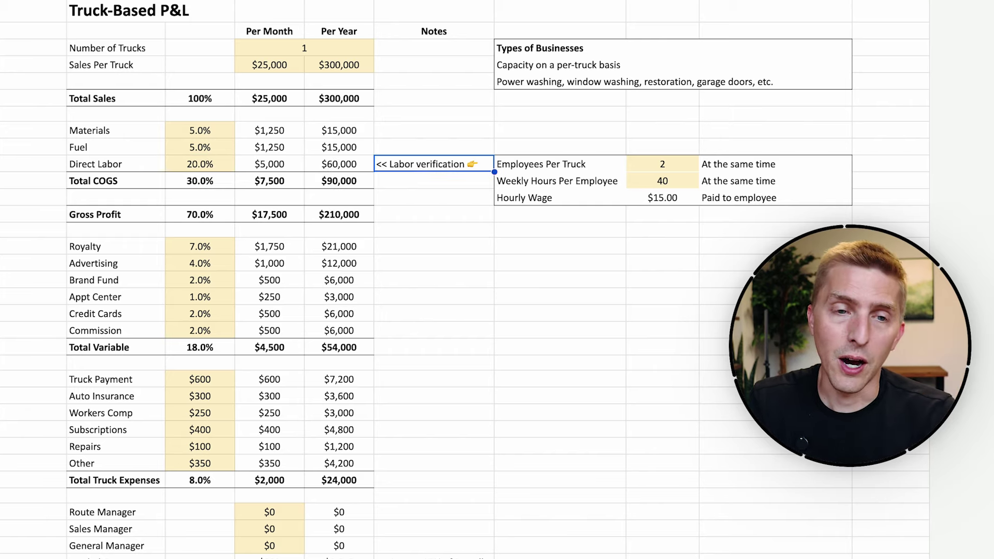
Re-enter 20% for Direct Labor and check the employees per truck and weekly hours in the labor verification box.
key(Left)
key(Left)
key(Left)
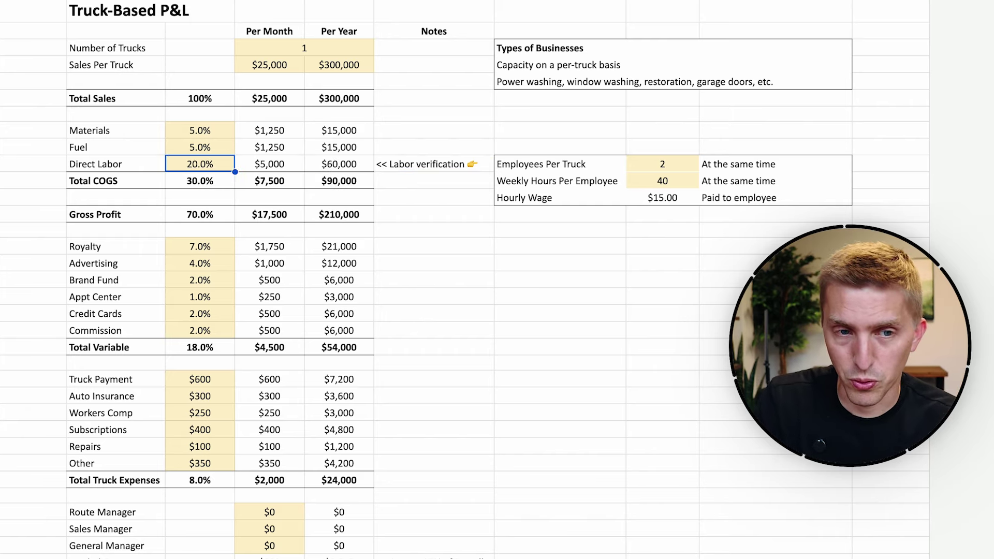
text(20)
key(BackSpace)
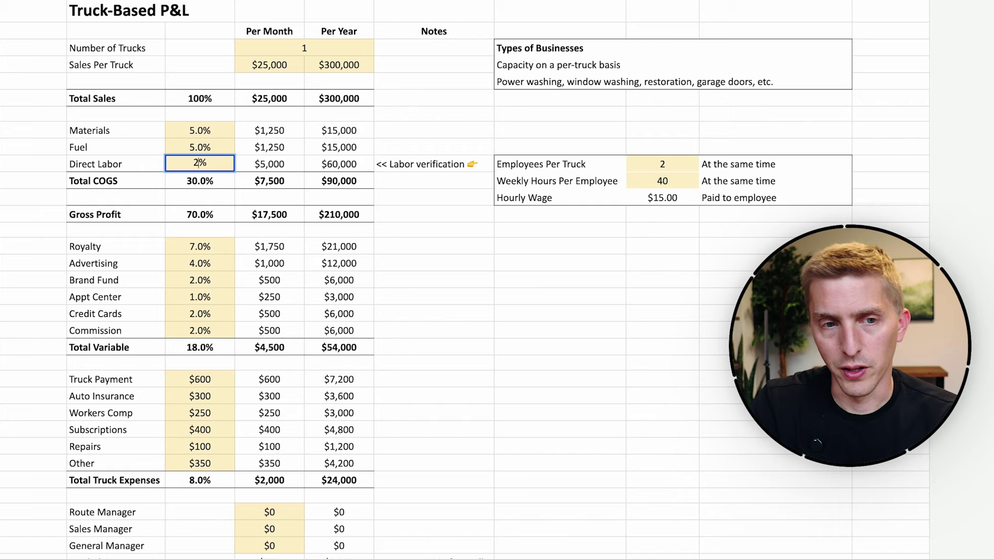
text(0)
key(Return)
click(662, 163)
key(Down)
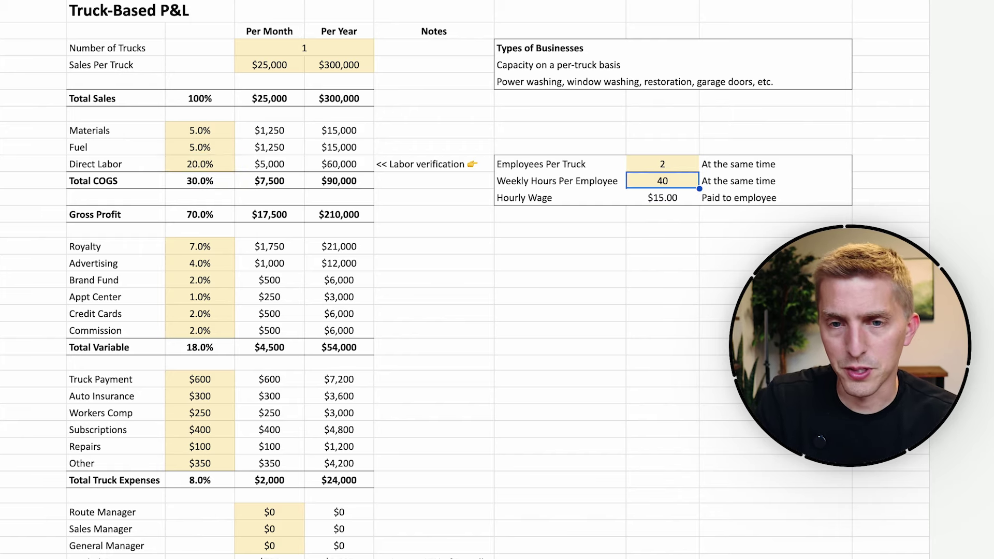
Try a Direct Labor percentage of 30% and review the labor verification figures.
key(Left)
key(Left)
key(Left)
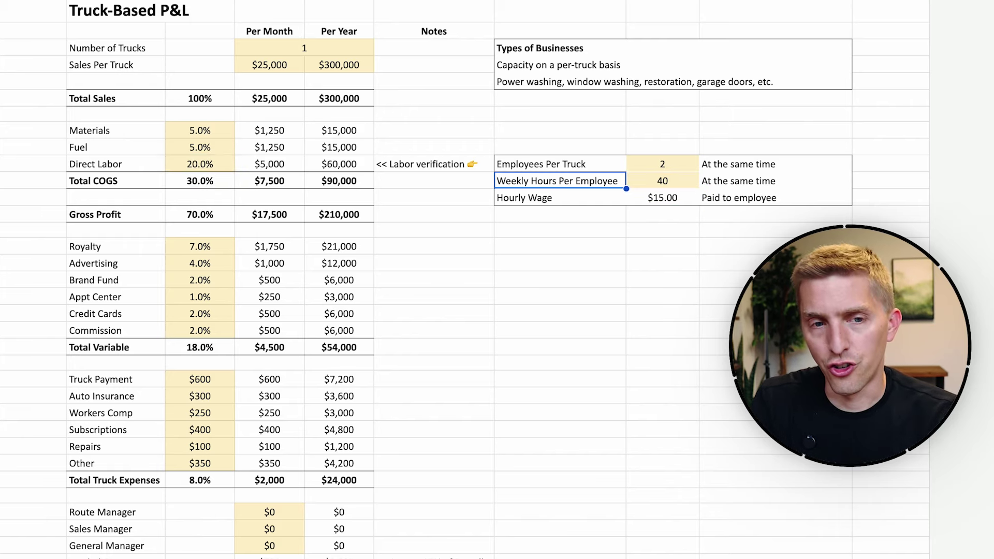
key(Up)
key(Left)
key(Left)
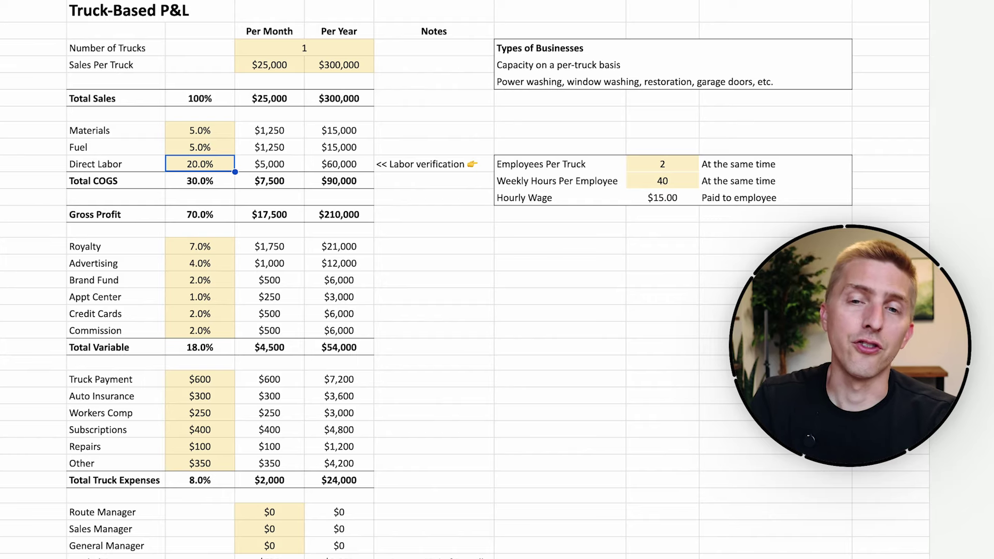
text(30)
key(Return)
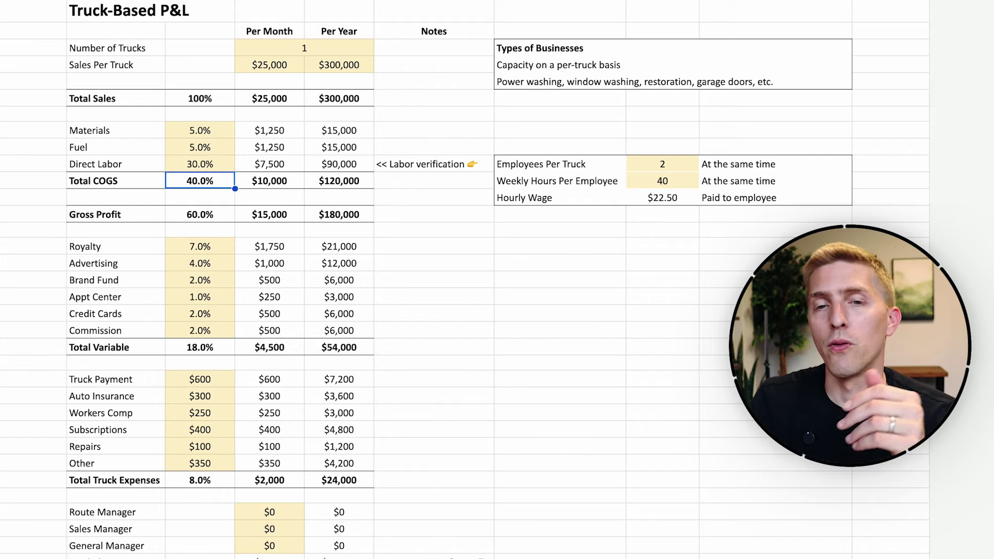
click(199, 164)
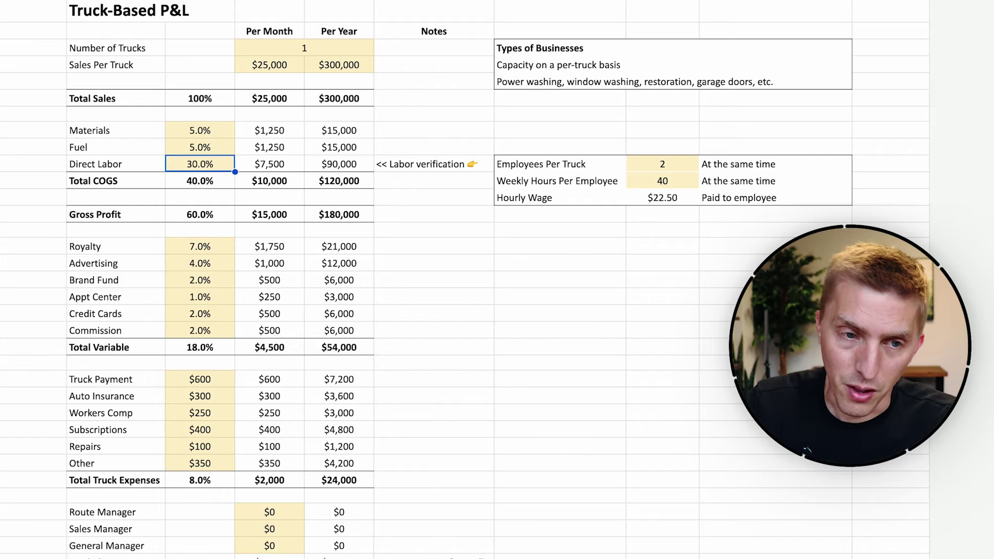
key(Right)
key(Right)
key(Right)
key(Right)
key(Right)
key(Down)
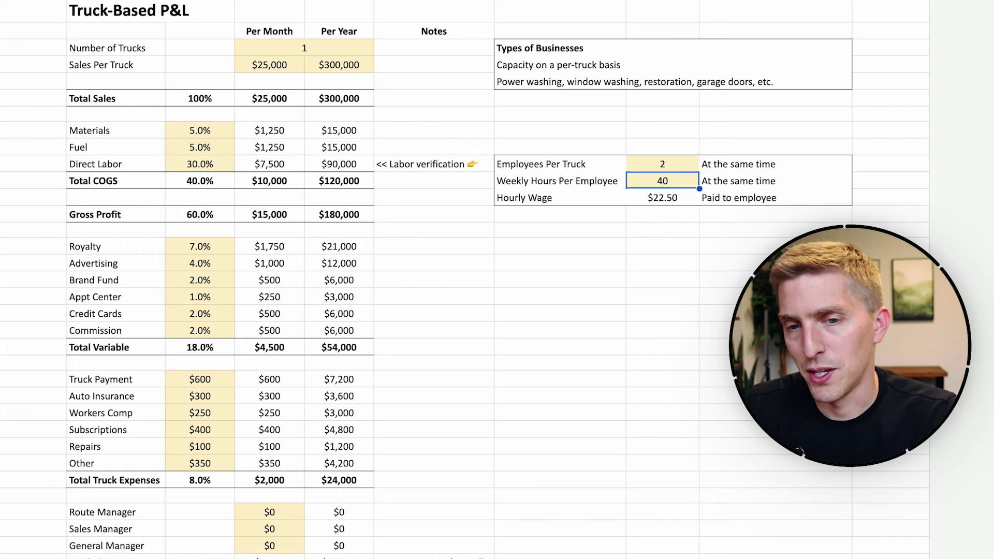
Set the Direct Labor percentage to 25% and check the Hourly Wage paid to the employee.
key(Left)
key(Left)
key(Left)
key(Left)
key(Up)
key(Left)
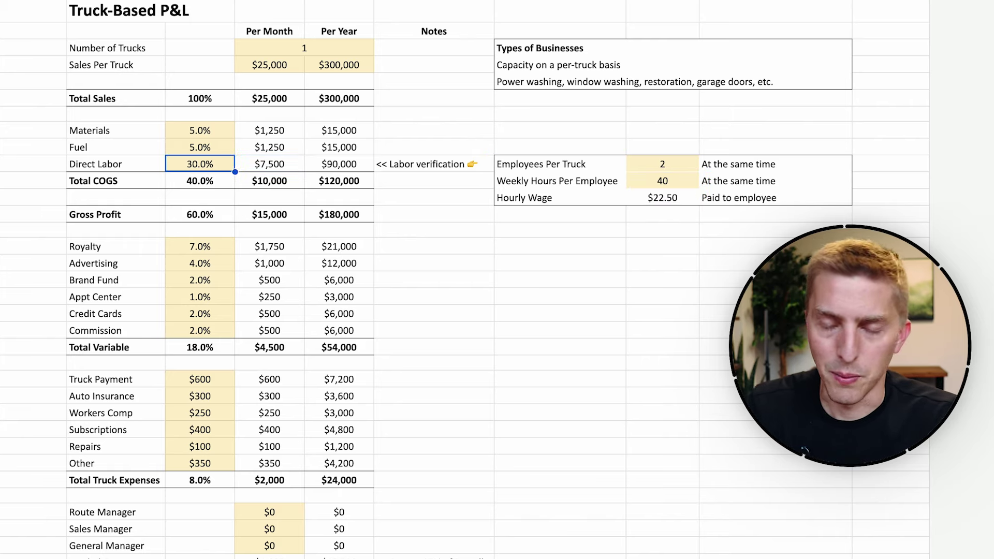
text(25)
key(Return)
key(Up)
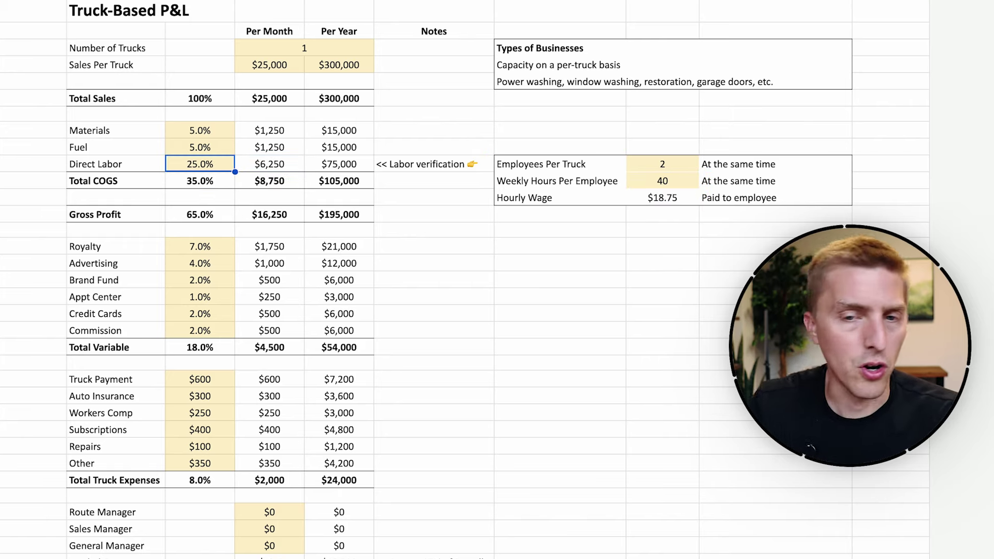
click(668, 201)
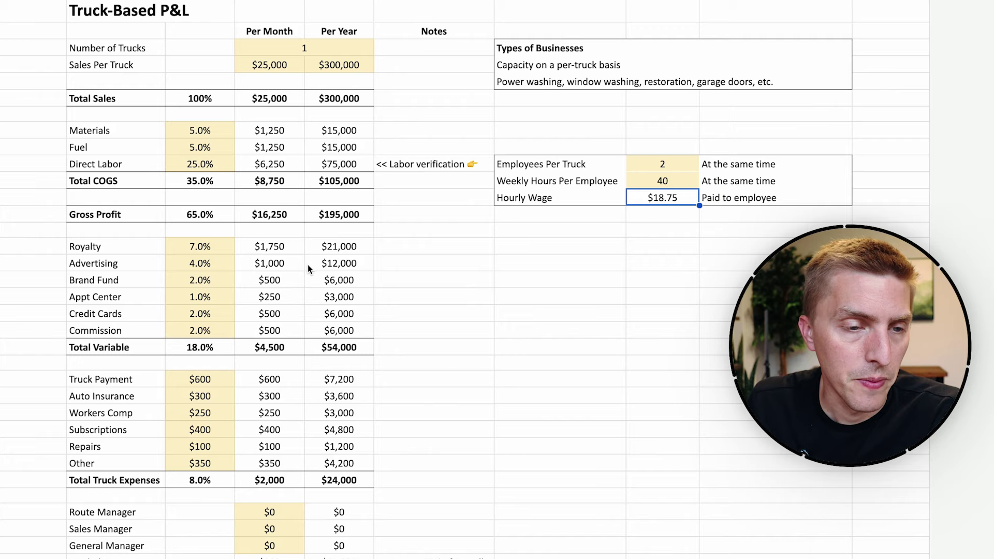
Examine the variable expense percentages from Royalty through Commission, focusing on Royalty, Advertising, Brand Fund and Appt Center.
drag(200, 246, 197, 332)
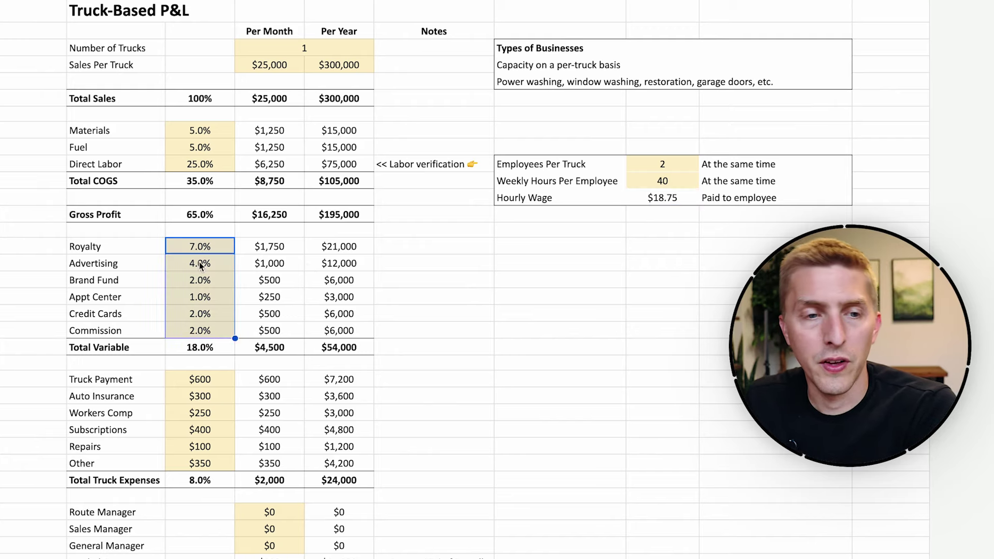
click(217, 232)
click(218, 248)
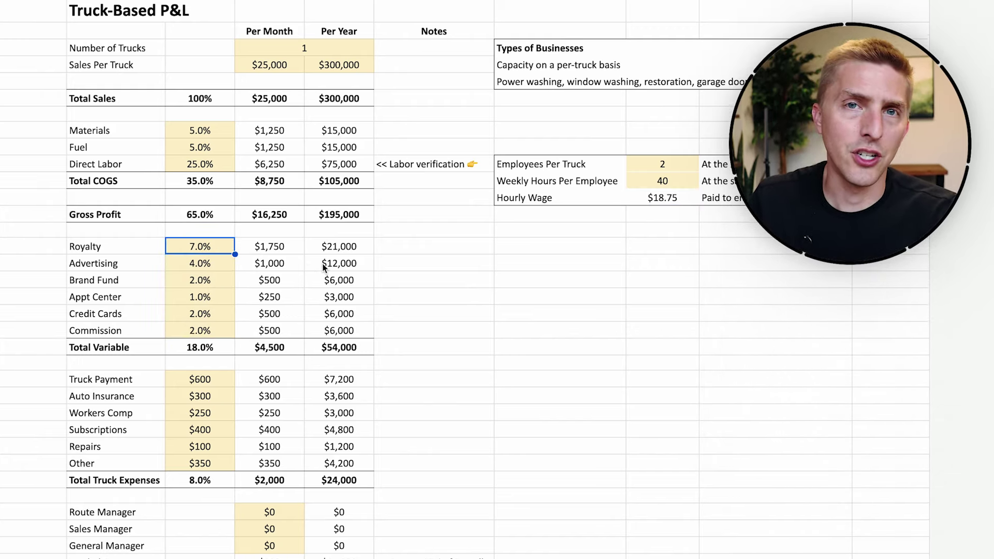
key(Down)
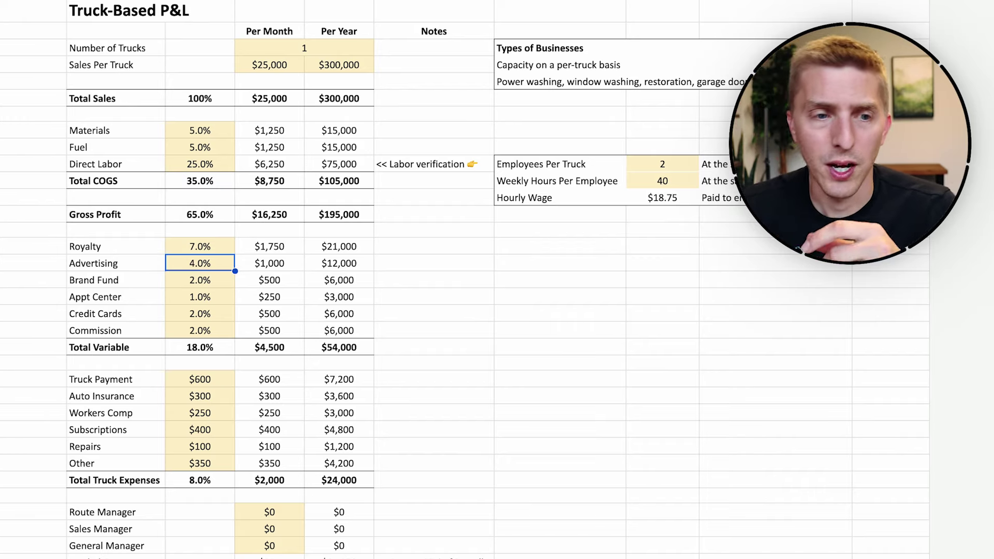
click(199, 280)
click(200, 297)
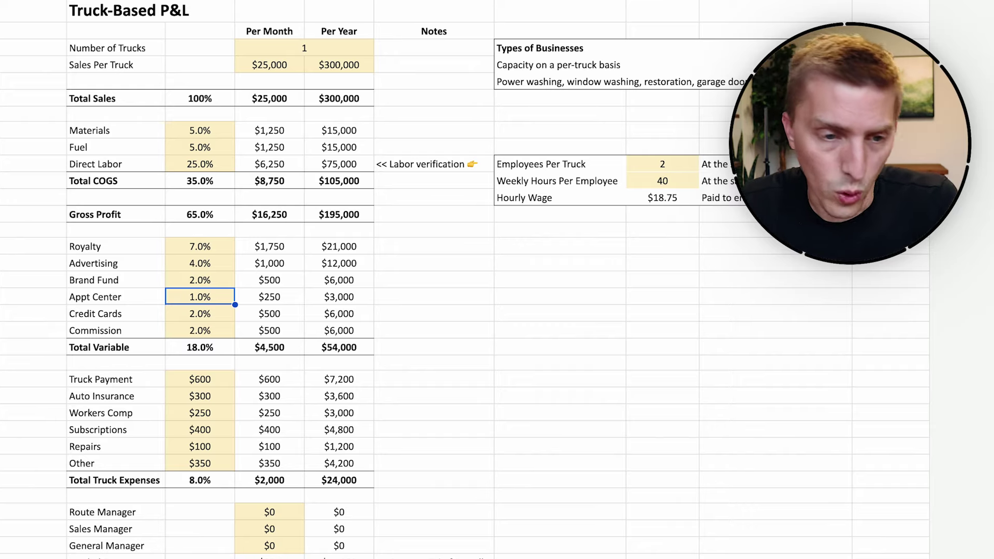
Set the Credit Cards percentage to 3% and check the Commission row below it.
click(200, 314)
text(3)
key(Return)
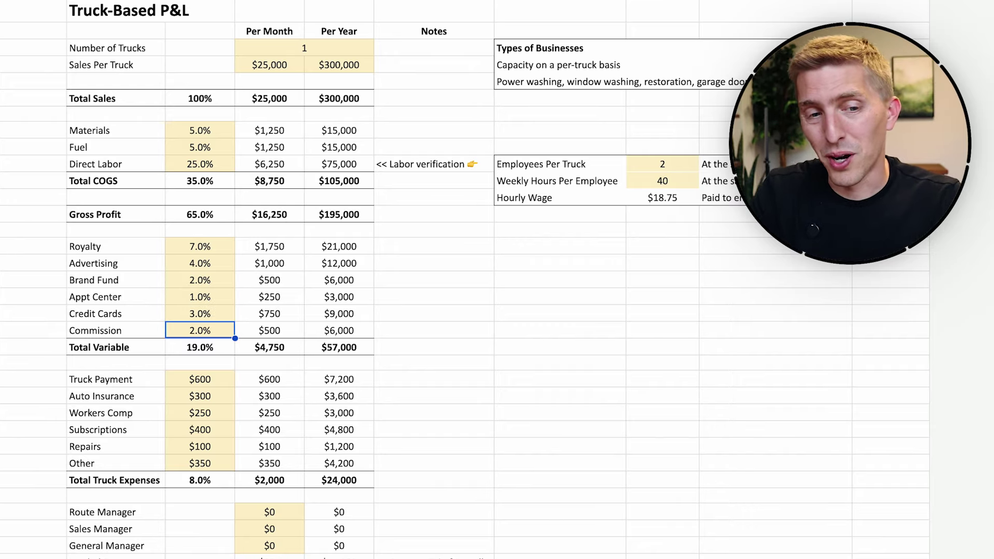
click(200, 314)
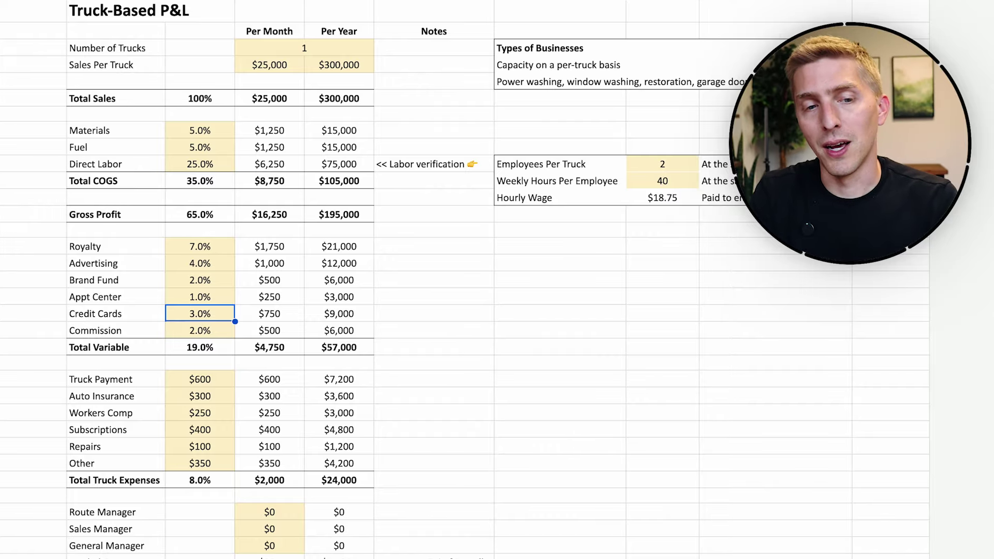
click(199, 330)
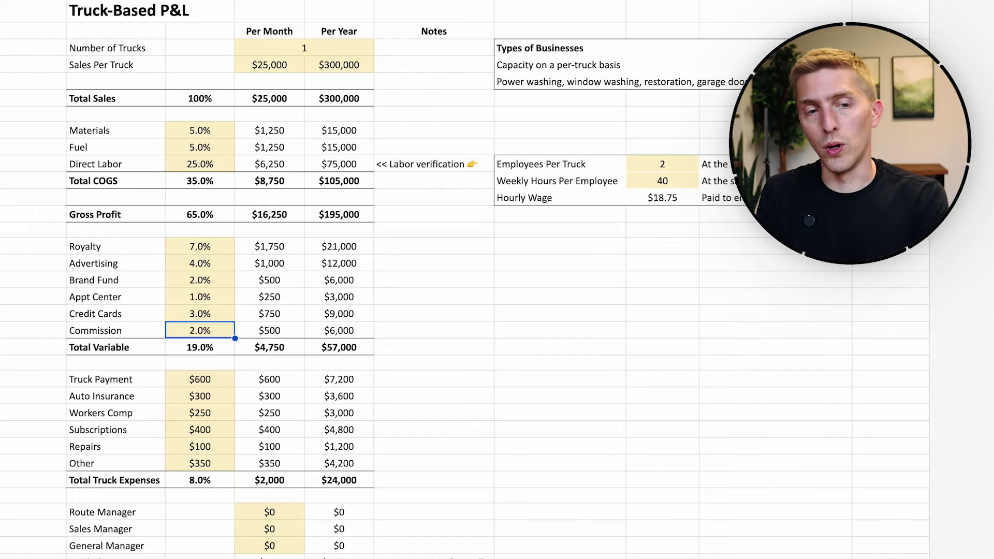
Review the per-truck expense rows from Truck Payment through Other, then check the monthly Total Truck Expenses.
scroll(310, 238, down, 5)
key(Down)
key(Down)
key(Down)
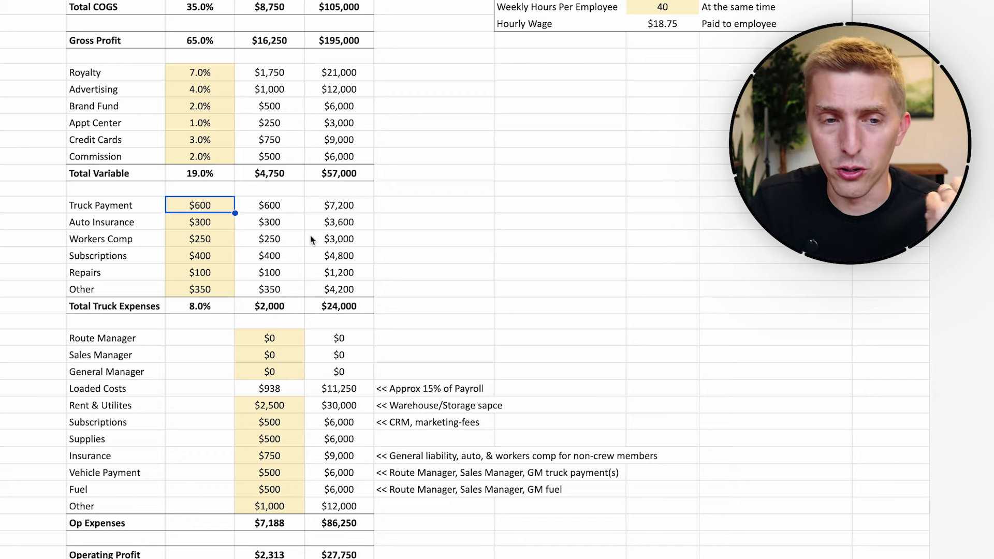
key(Down)
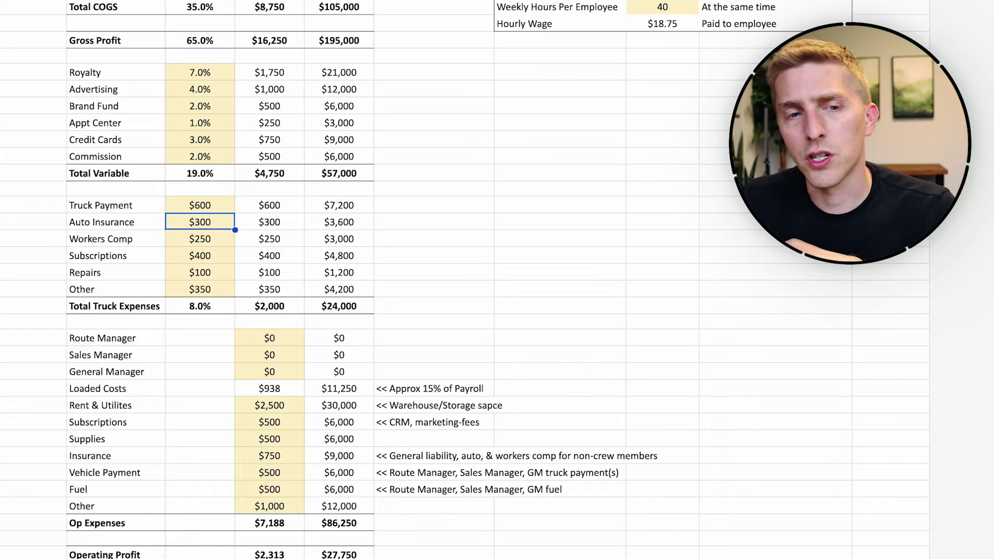
key(Down)
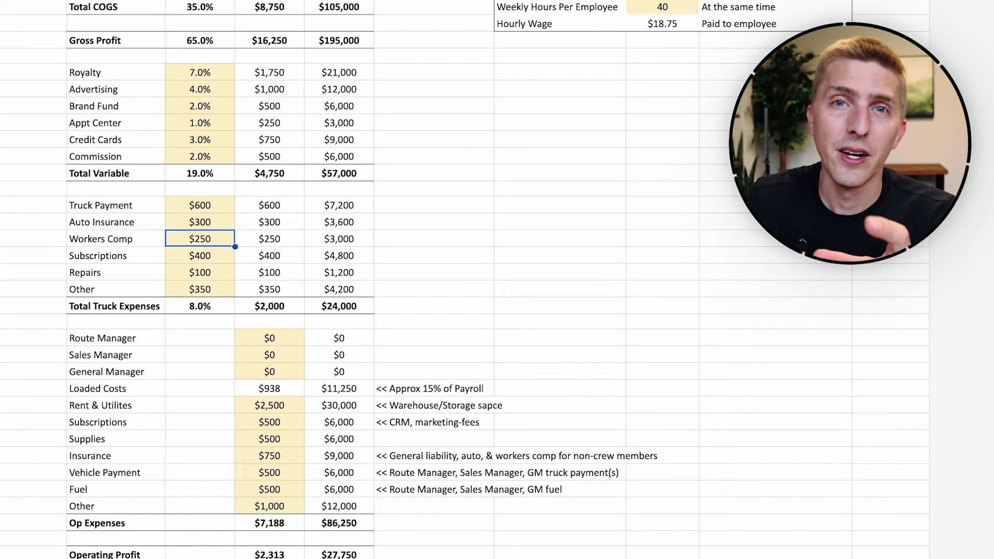
key(Down)
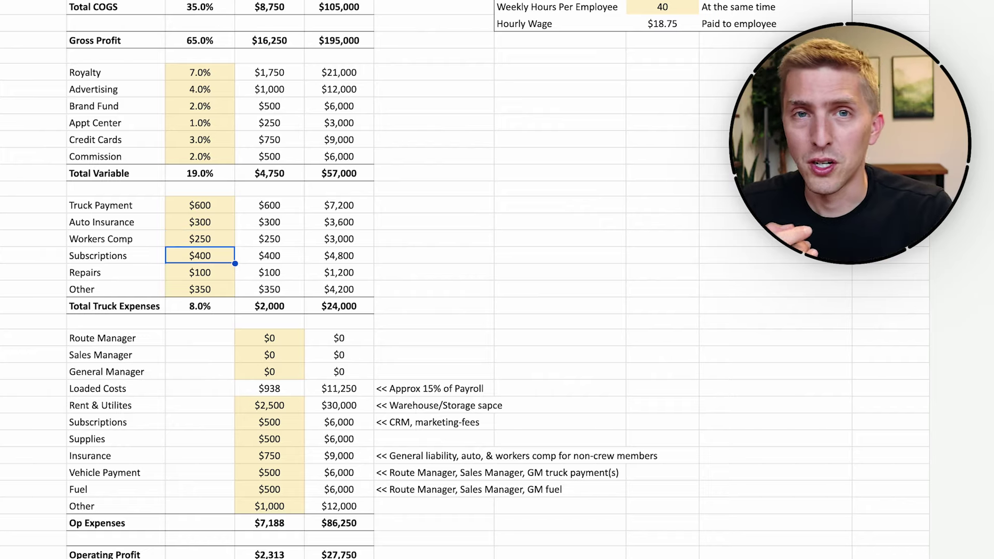
key(Down)
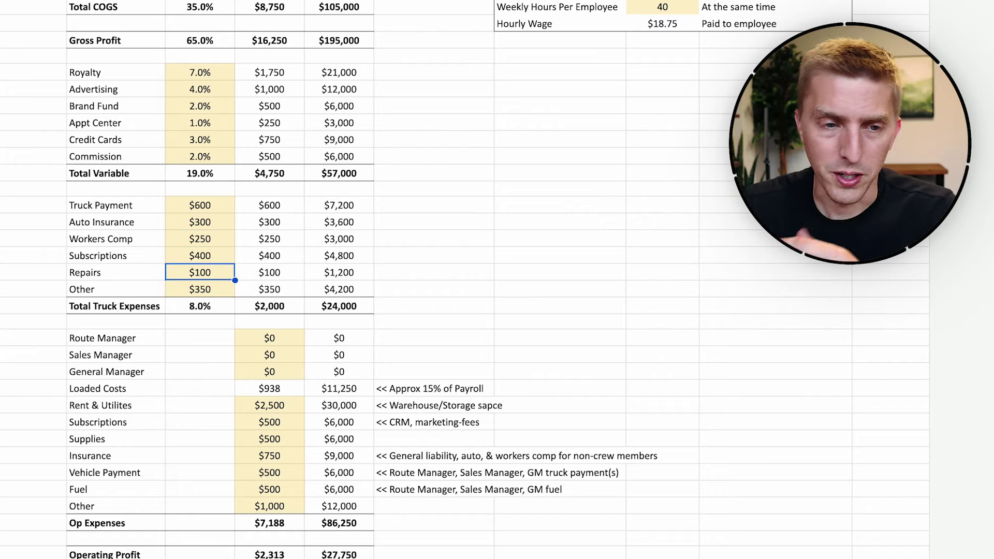
key(Down)
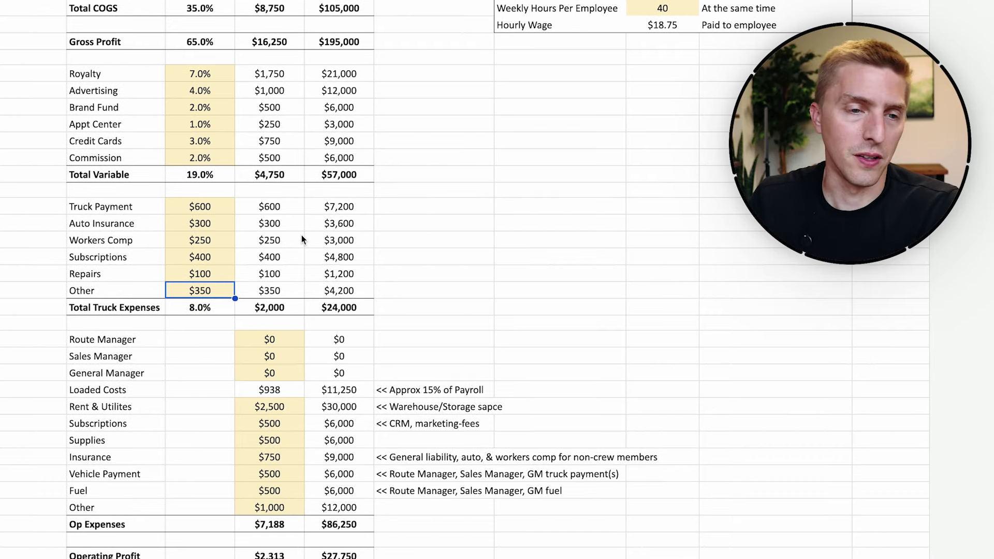
click(282, 307)
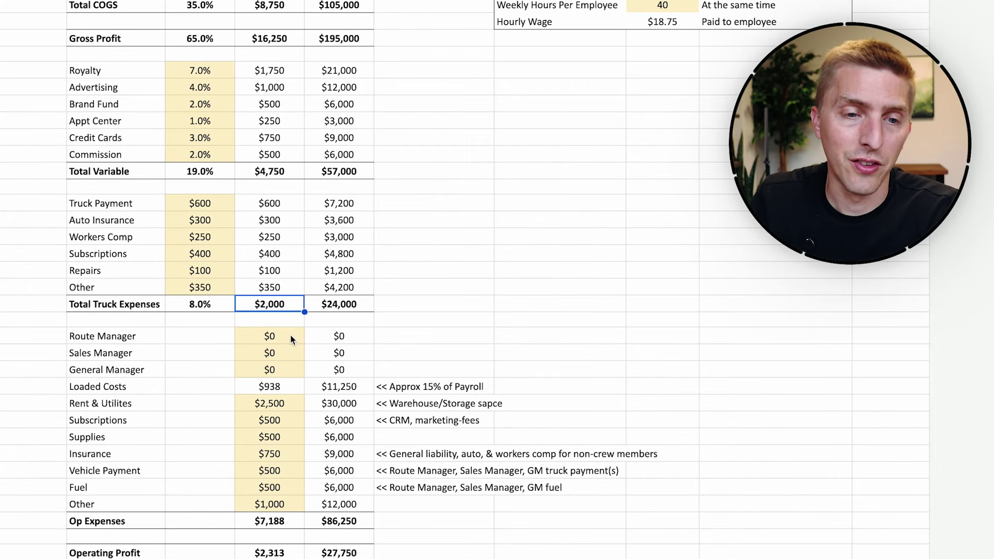
Go through the monthly operating expense rows from Route Manager down to Vehicle Payment.
drag(291, 334, 287, 347)
click(290, 340)
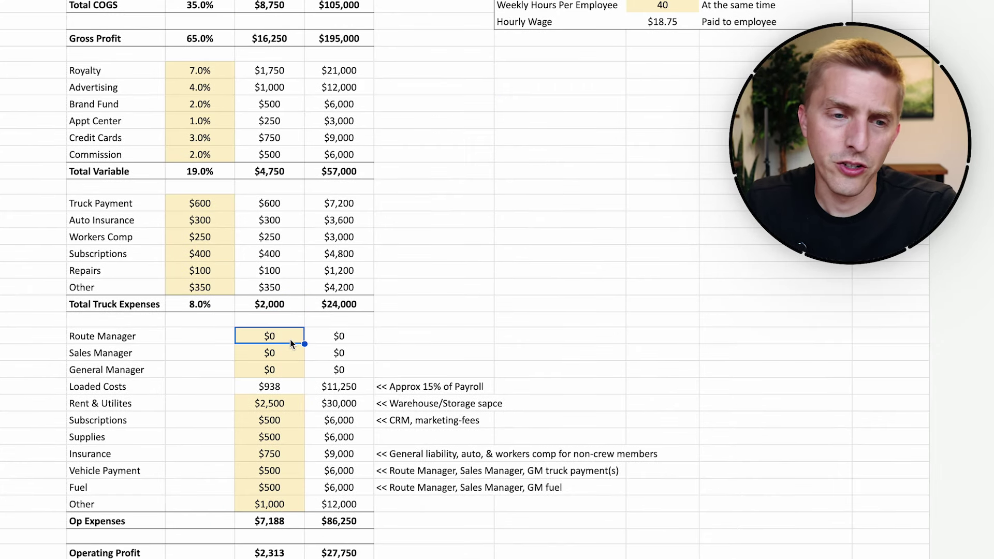
key(Down)
key(Down)
key(Down)
key(Down)
key(Down)
key(Down)
key(Down)
key(Down)
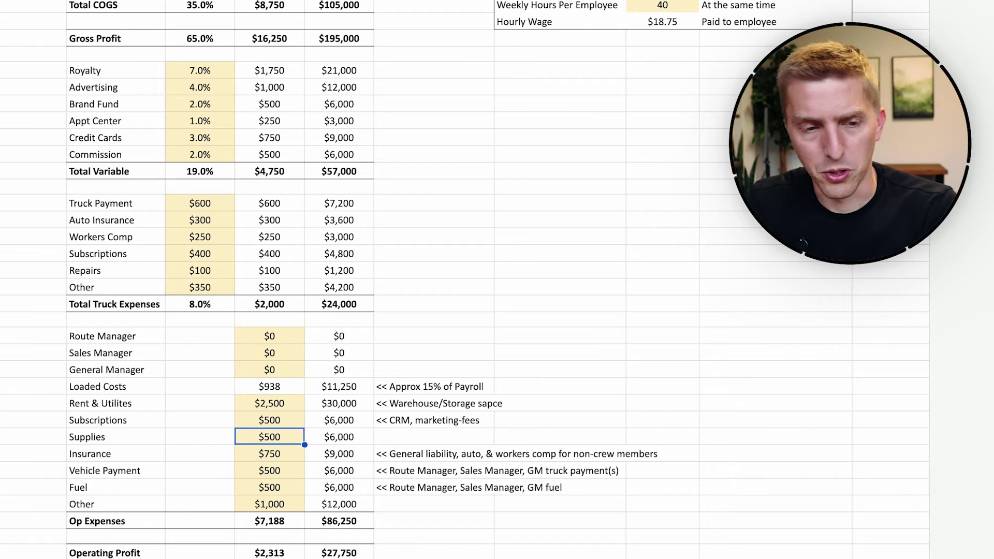
key(Down)
key(Up)
Check the monthly and yearly Operating Profit and the Margin for the one-truck scenario.
scroll(279, 541, down, 1)
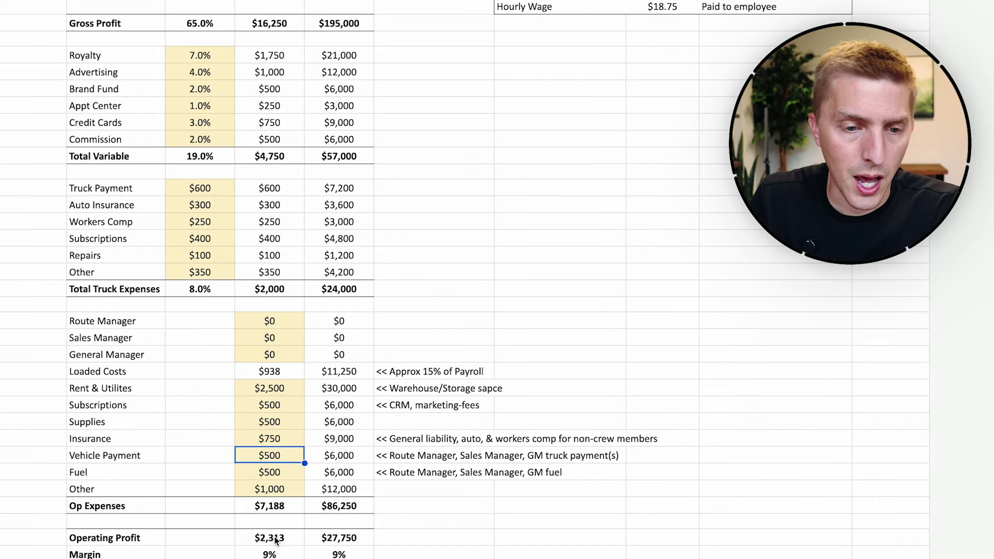
click(277, 538)
click(346, 544)
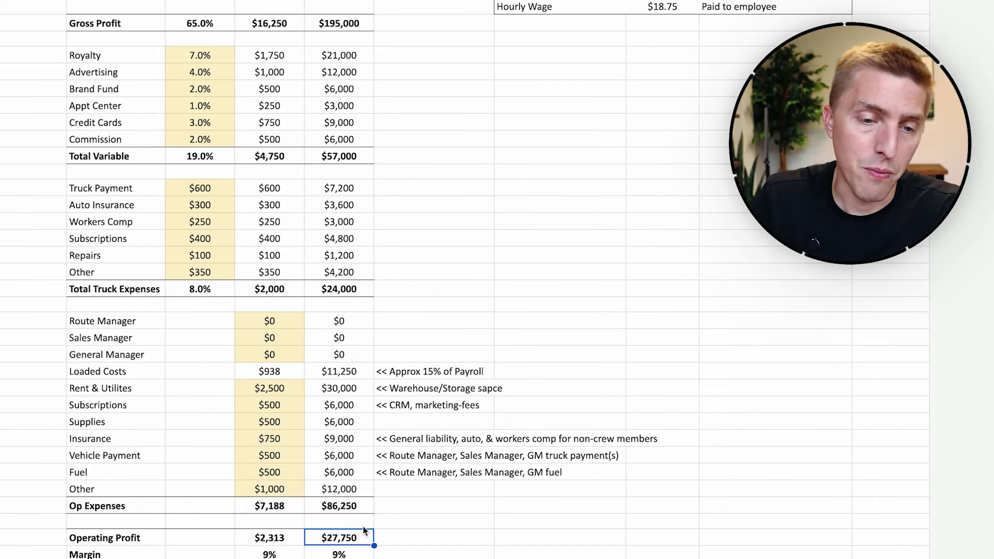
scroll(364, 528, up, 3)
scroll(363, 529, down, 4)
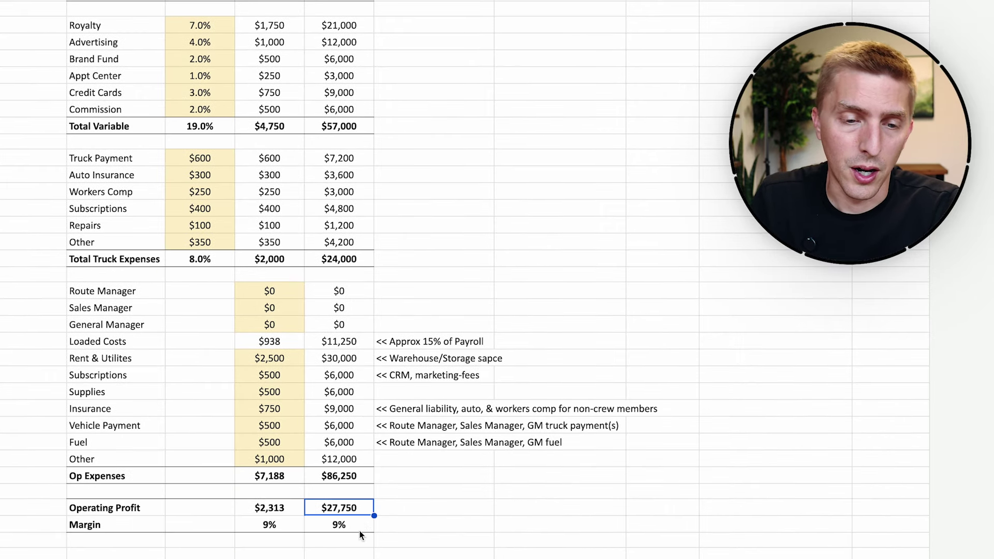
Set the Number of Trucks to 2.
scroll(360, 508, up, 5)
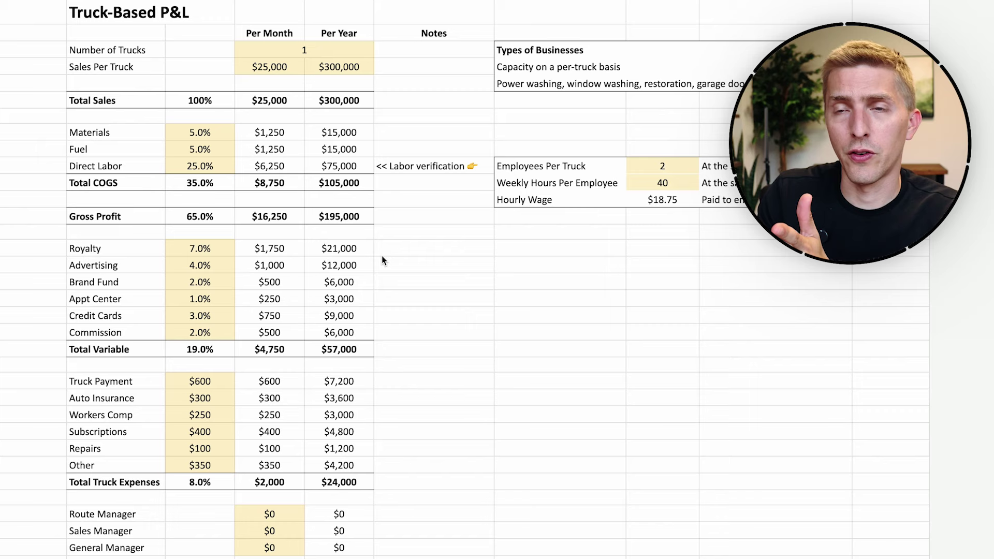
click(337, 49)
text(2)
key(Return)
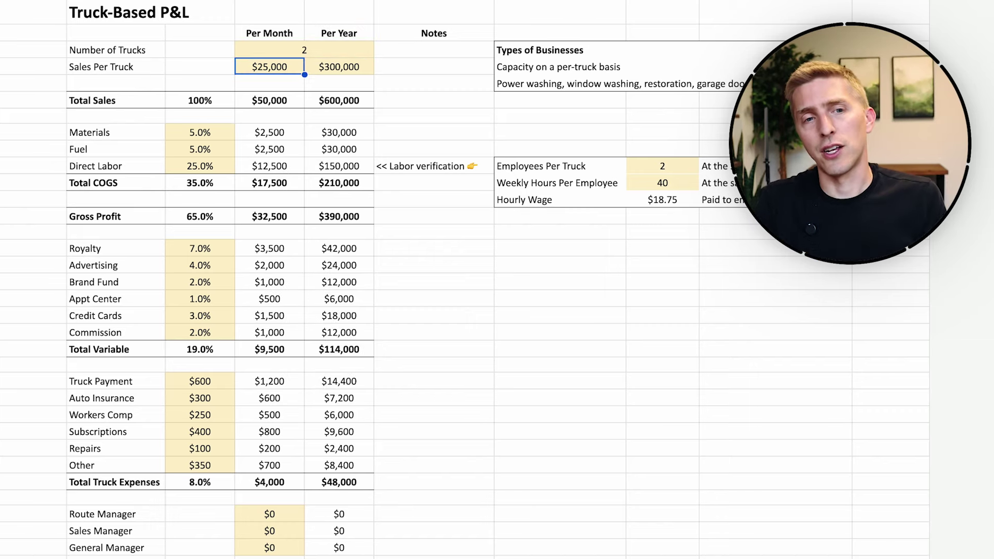
Review the two-truck scenario's variable costs and its yearly and monthly Total Truck Expenses.
scroll(326, 121, down, 2)
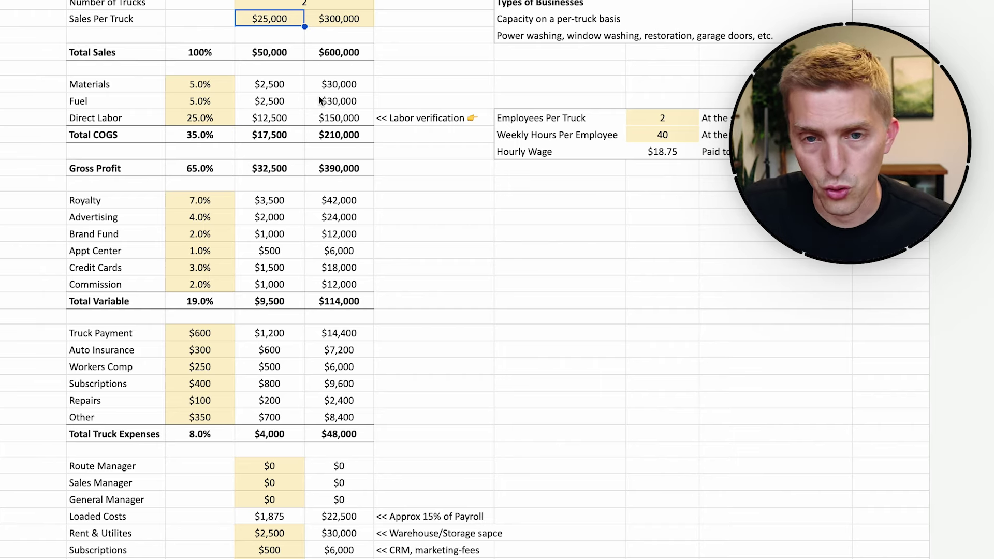
scroll(326, 217, down, 3)
click(333, 247)
scroll(341, 289, down, 2)
click(343, 347)
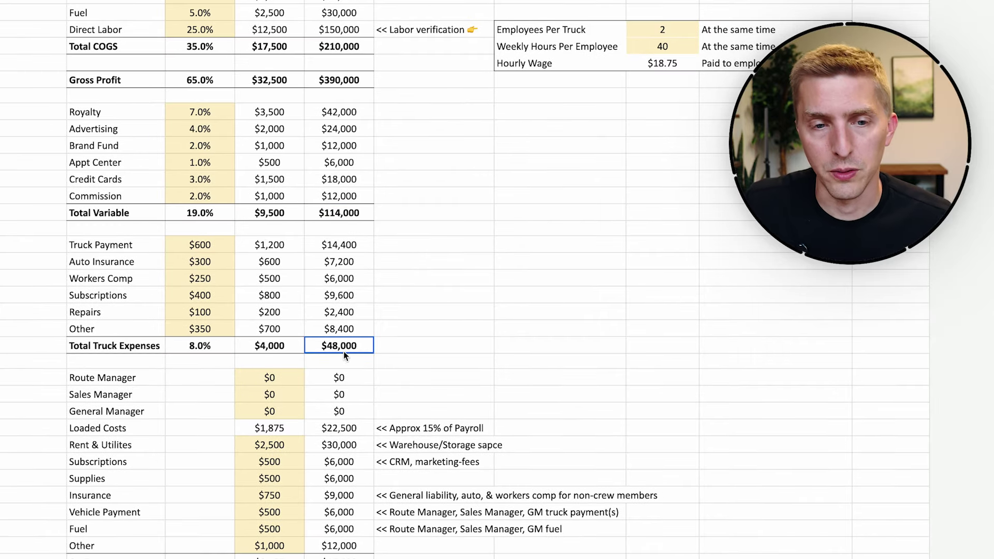
click(299, 351)
scroll(340, 303, down, 2)
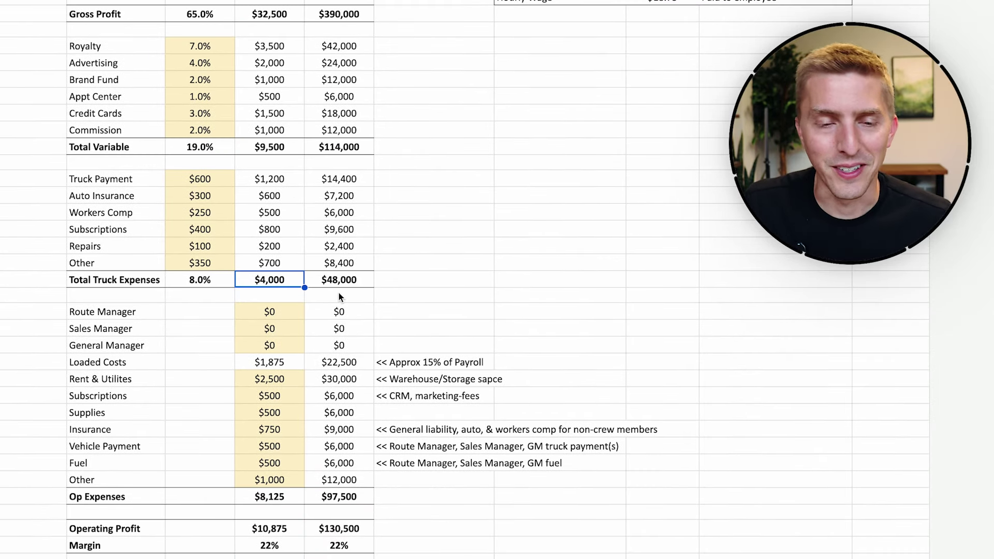
Examine the yearly Op Expenses with Loaded Costs and Rent, and compare them with the yearly Operating Profit.
scroll(339, 295, down, 1)
click(333, 475)
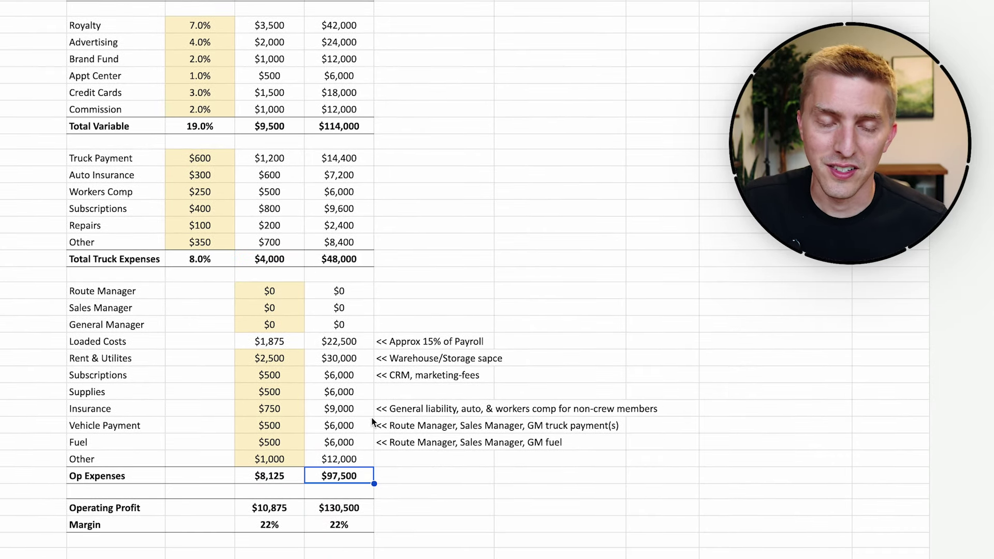
click(356, 342)
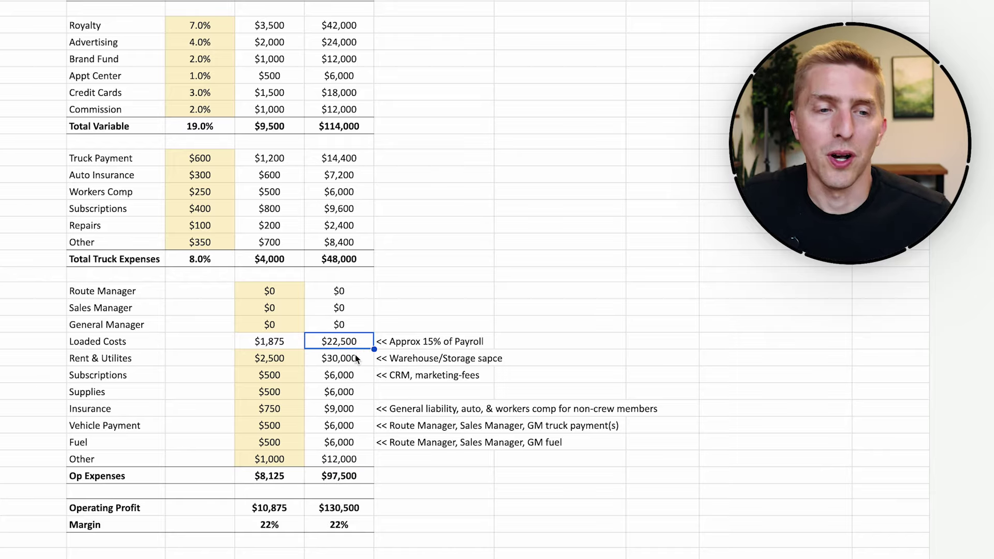
click(355, 358)
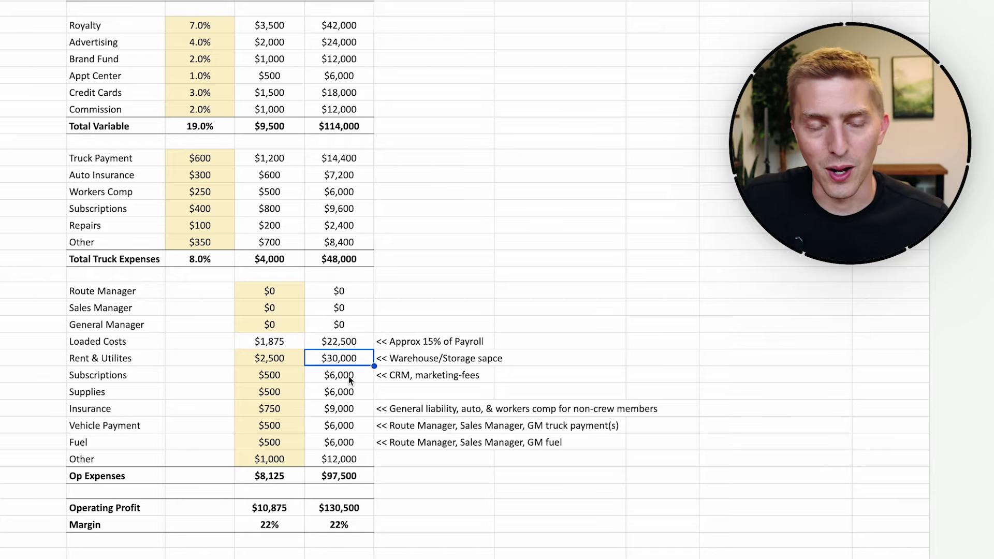
click(336, 505)
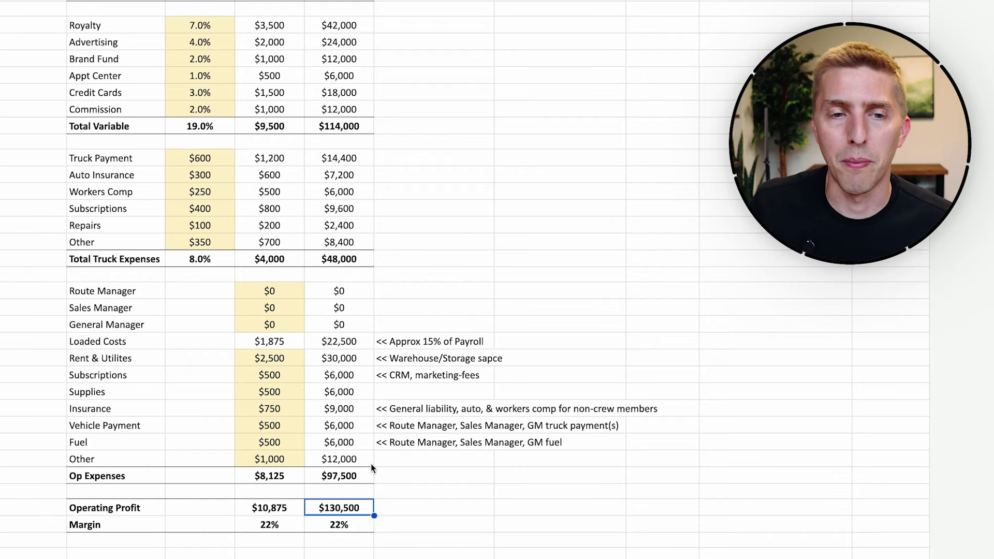
drag(348, 291, 341, 460)
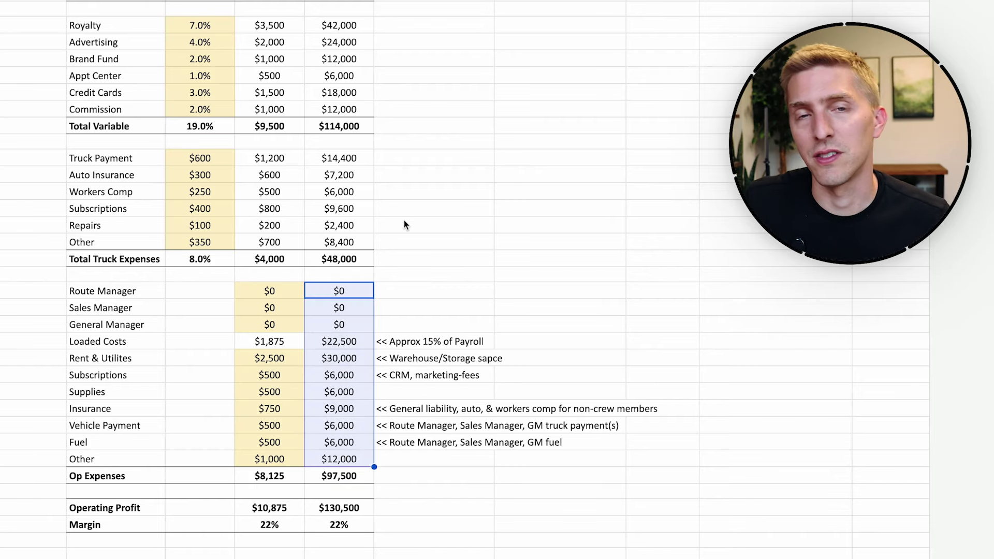
Set the Number of Trucks to 3.
scroll(407, 207, up, 5)
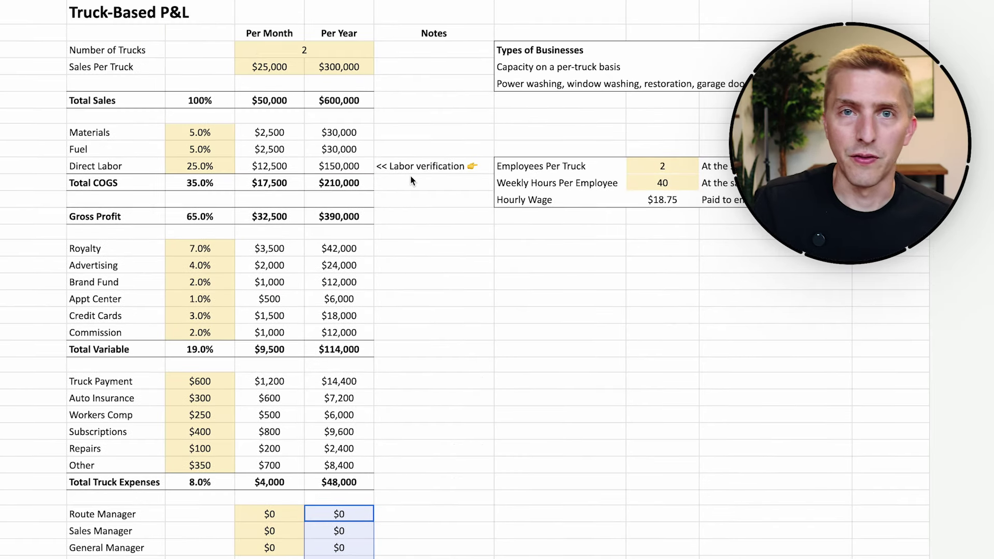
click(343, 50)
text(3)
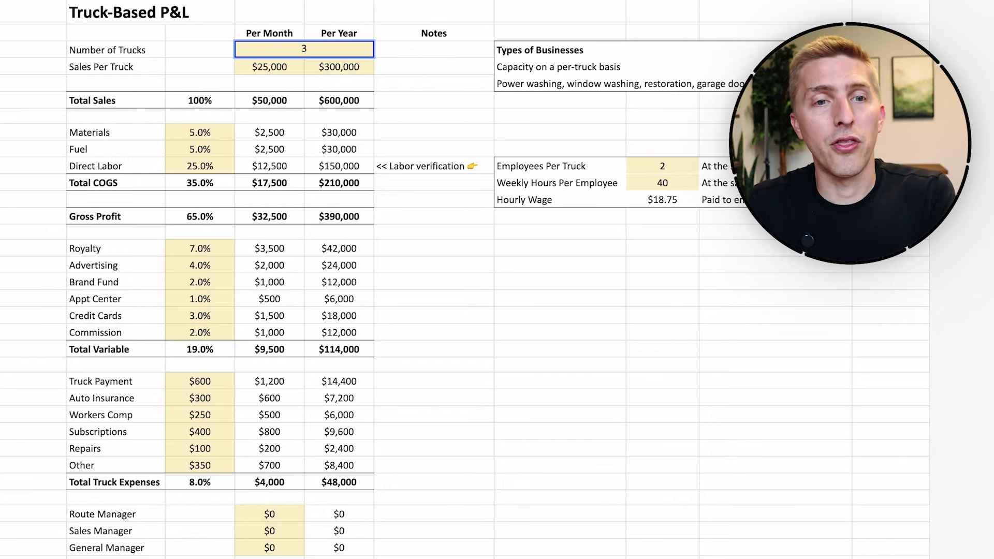
key(Return)
Review the three-truck P&L down to the yearly Operating Profit and Margin.
scroll(419, 136, down, 2)
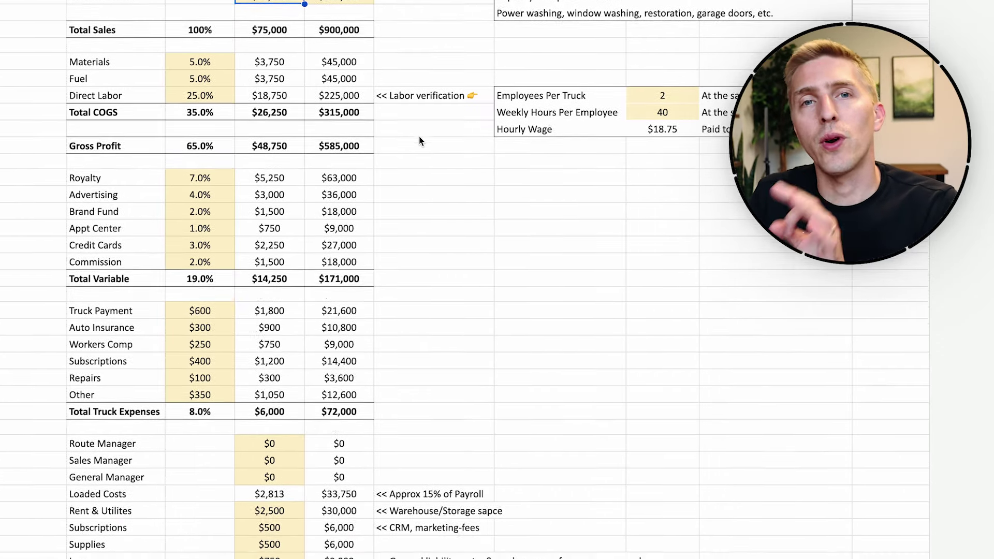
scroll(414, 137, down, 4)
scroll(394, 141, up, 3)
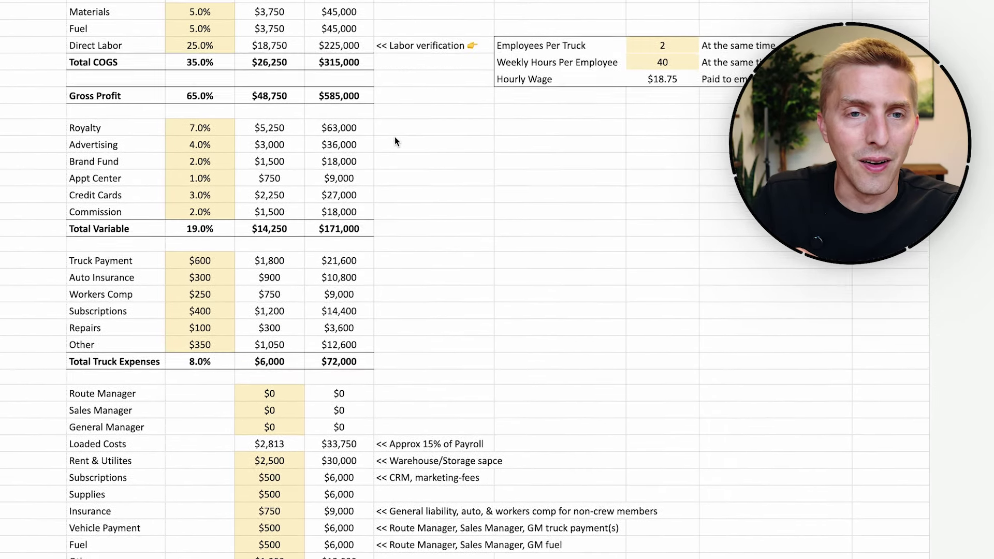
scroll(362, 206, down, 2)
click(361, 547)
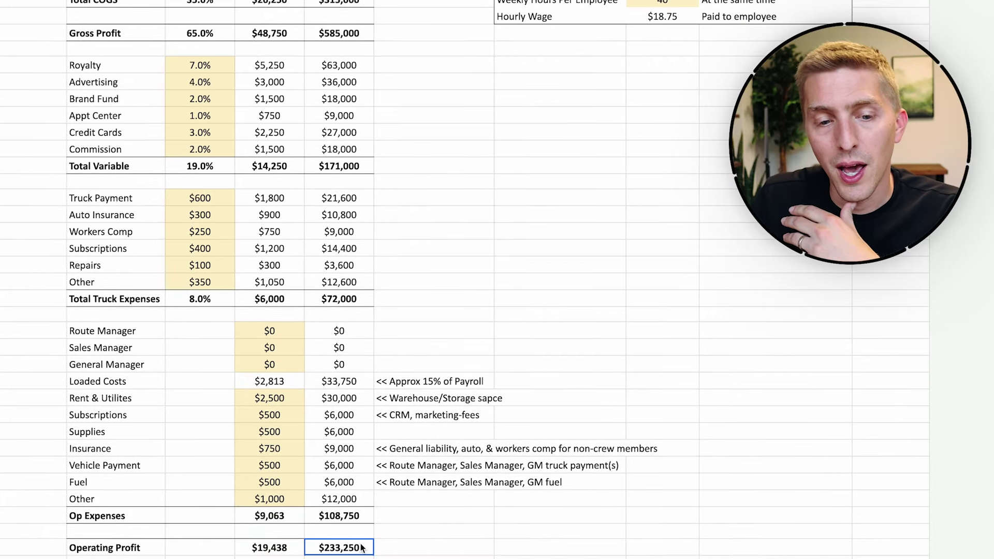
scroll(359, 533, up, 3)
scroll(366, 528, down, 3)
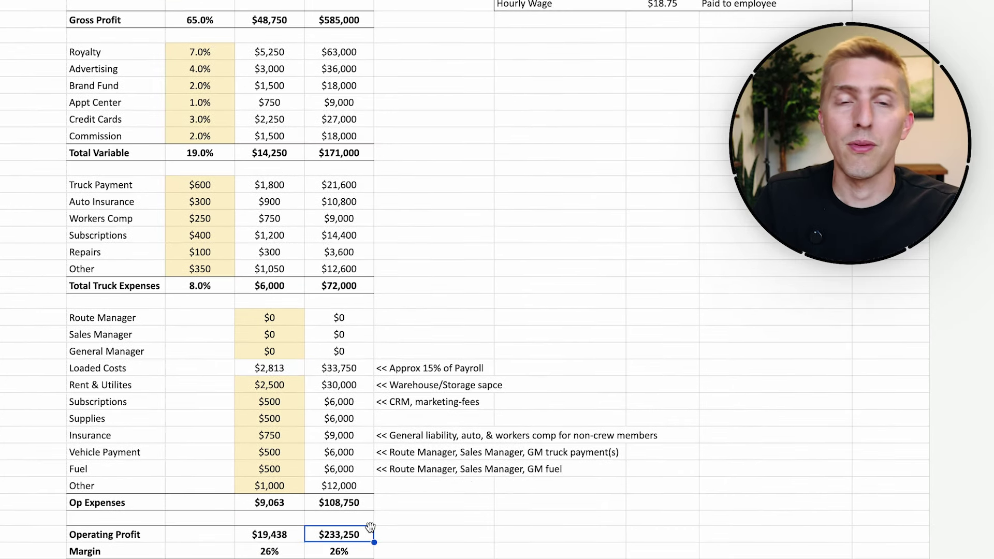
scroll(389, 403, up, 2)
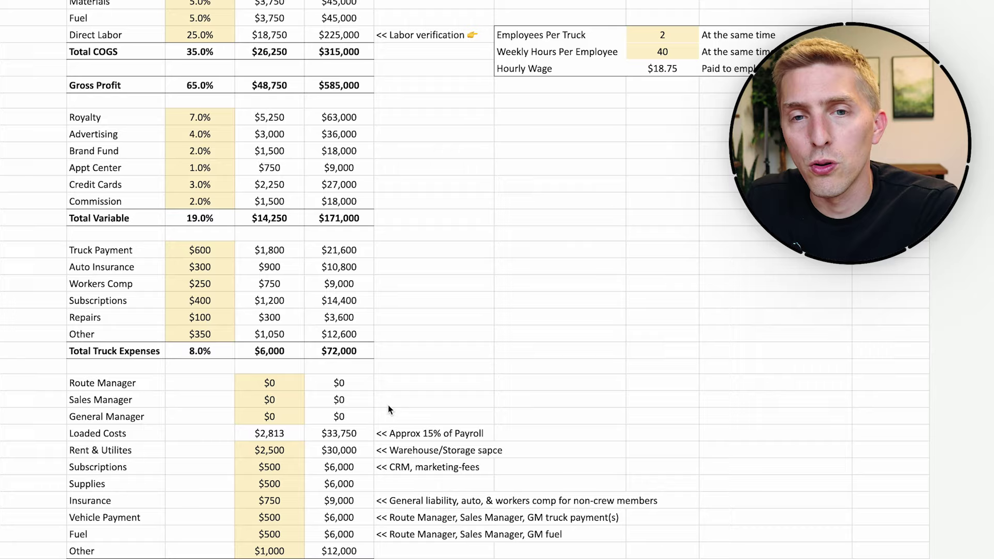
scroll(389, 409, down, 3)
scroll(389, 408, up, 3)
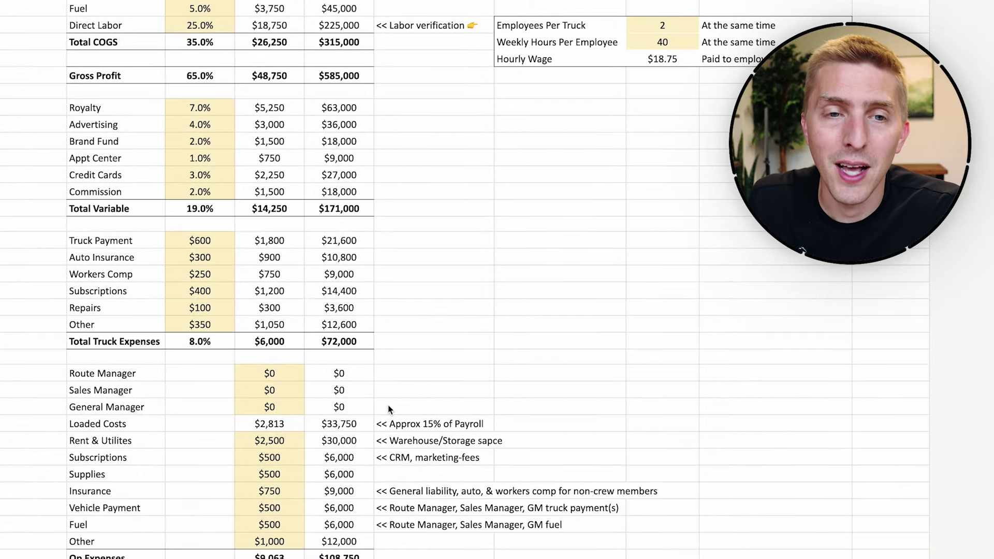
Set the monthly Route Manager expense to $4,500.
scroll(389, 408, up, 4)
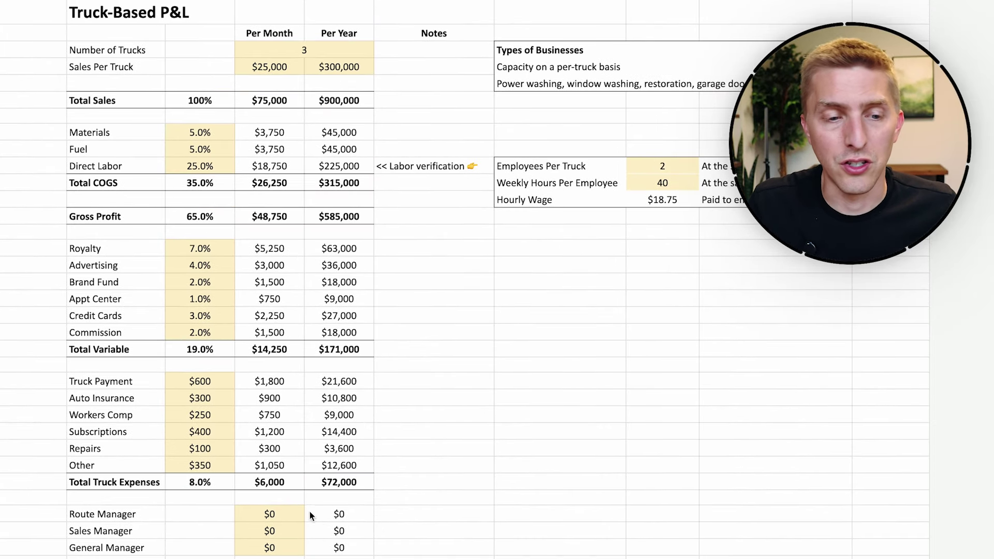
click(309, 511)
key(Left)
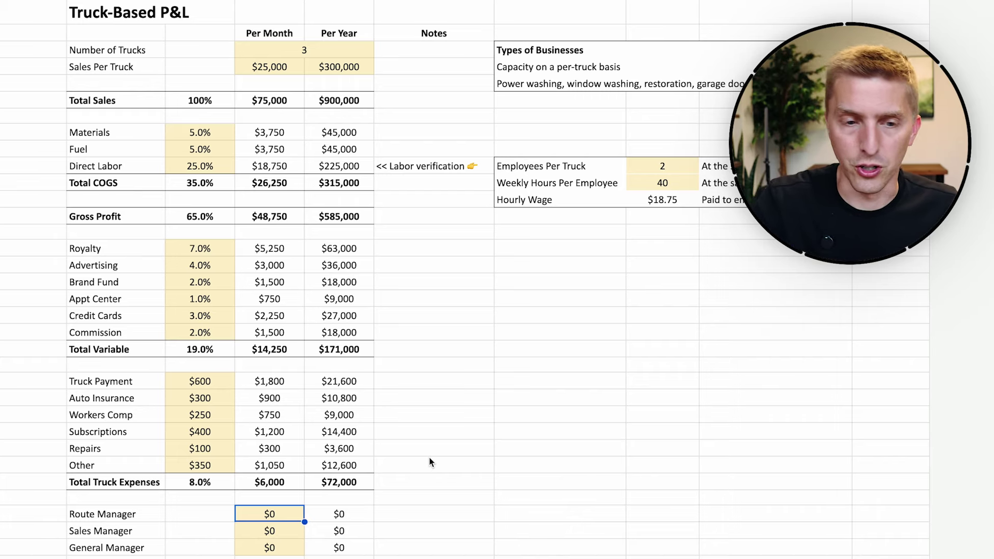
text(4500)
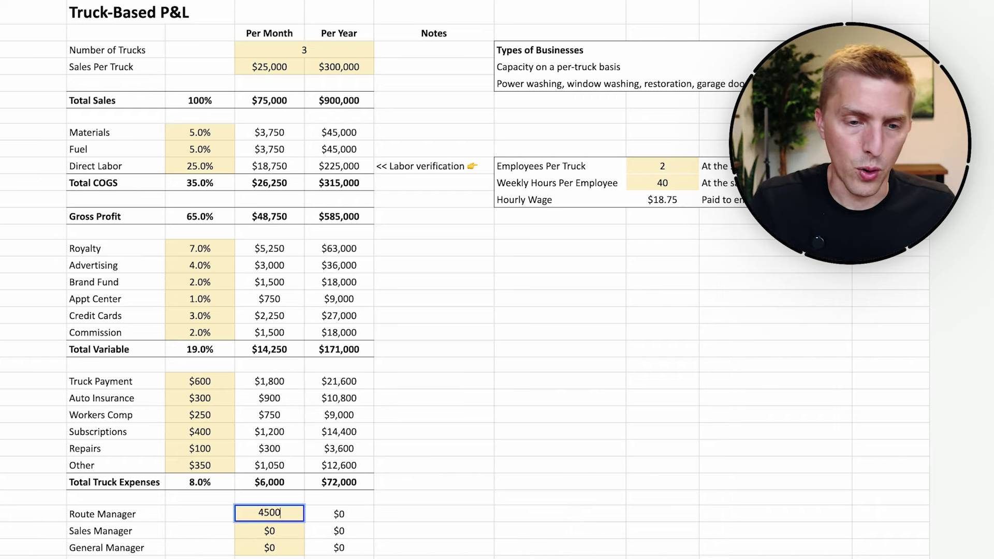
key(Return)
scroll(397, 508, down, 3)
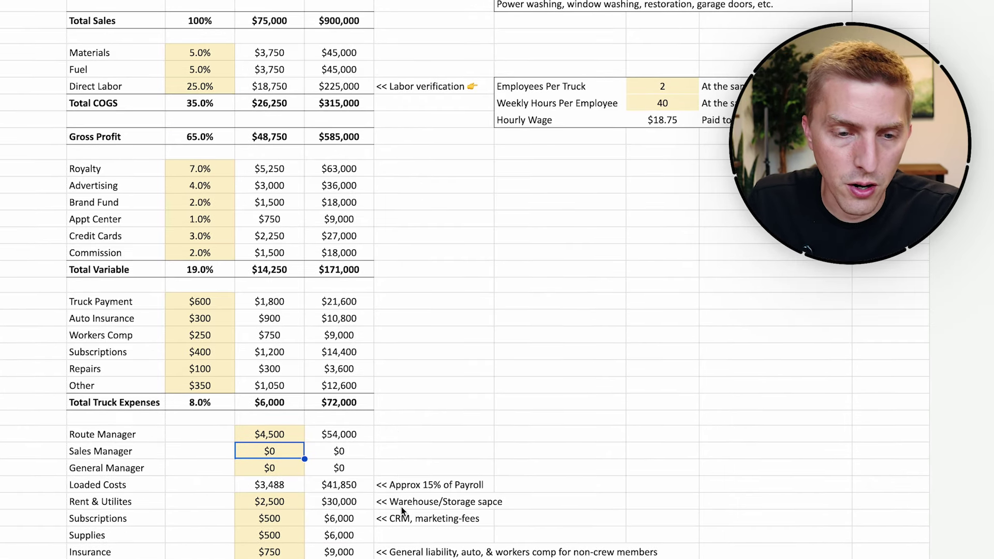
key(Up)
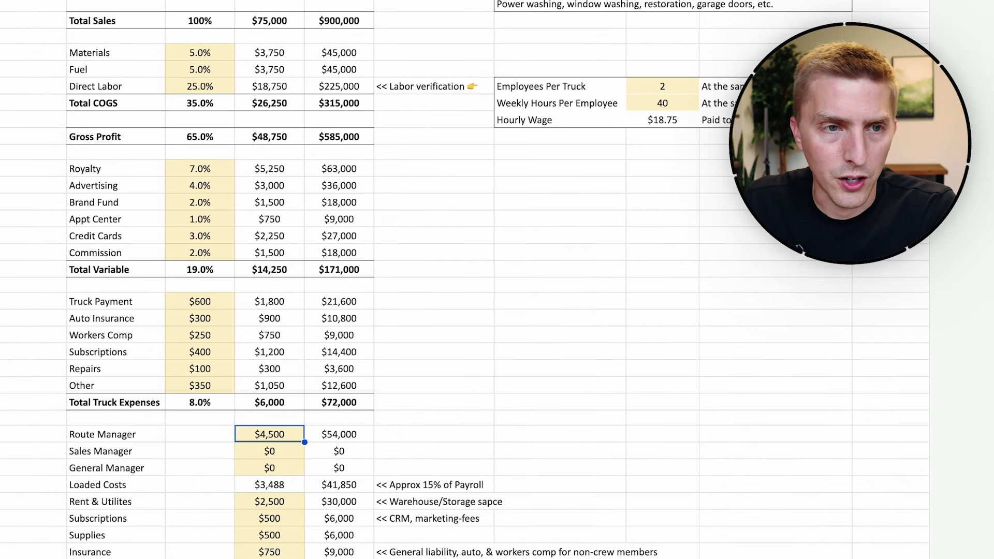
Set the Commission rate to 3% and compare the yearly Operating Profit with the yearly Route Manager cost.
click(215, 271)
key(Up)
text(3)
key(Return)
scroll(317, 266, down, 3)
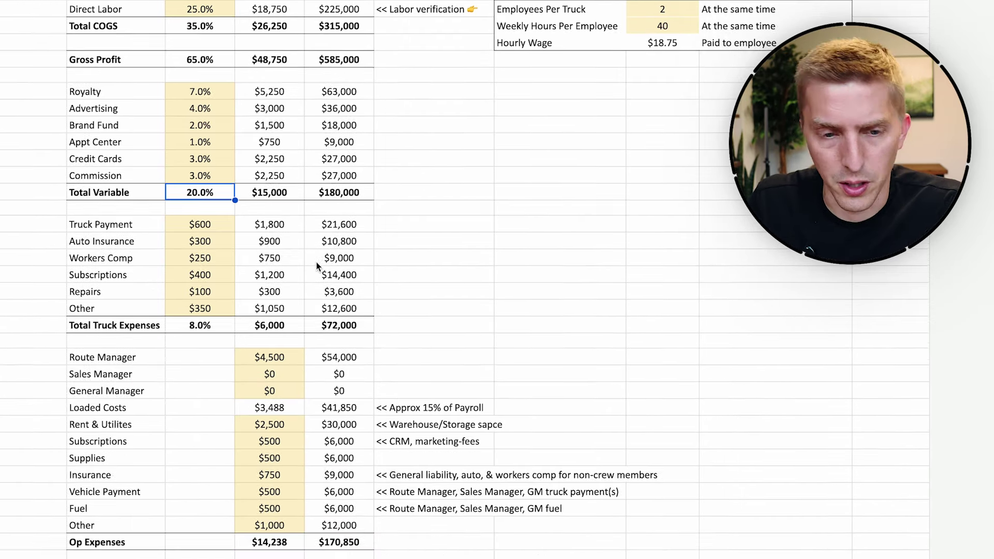
scroll(317, 265, down, 2)
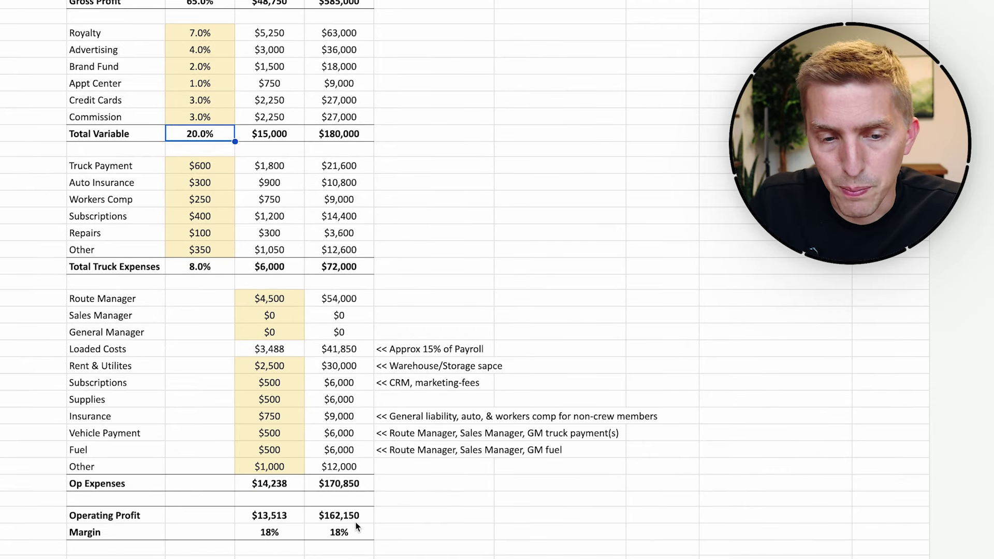
click(363, 514)
click(365, 299)
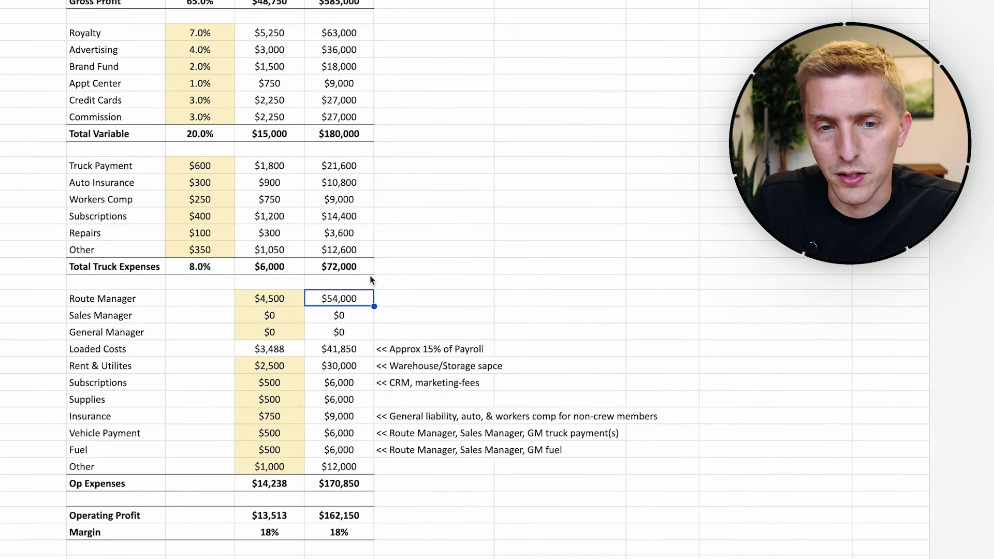
Set the Number of Trucks to 4 and check the yearly Operating Profit.
scroll(353, 329, up, 4)
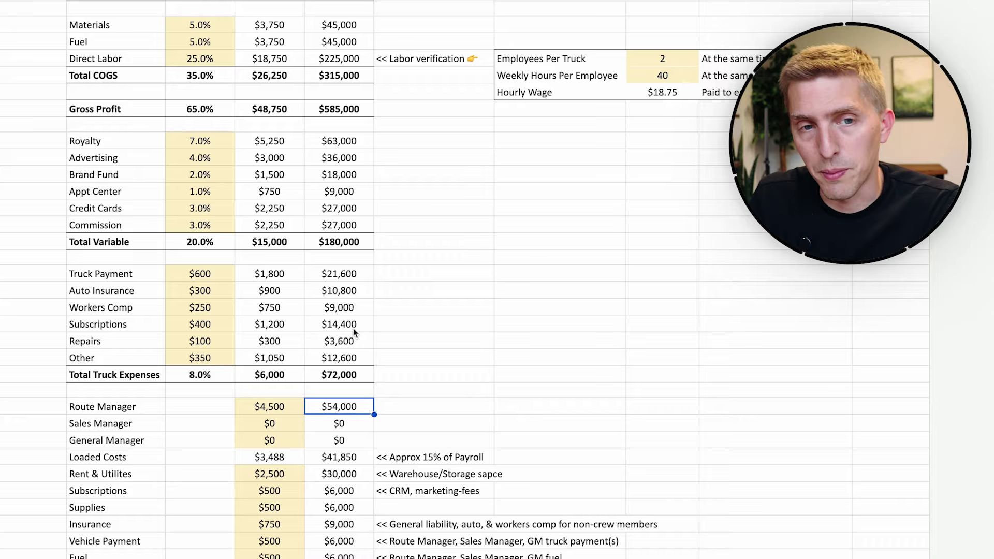
scroll(353, 328, up, 3)
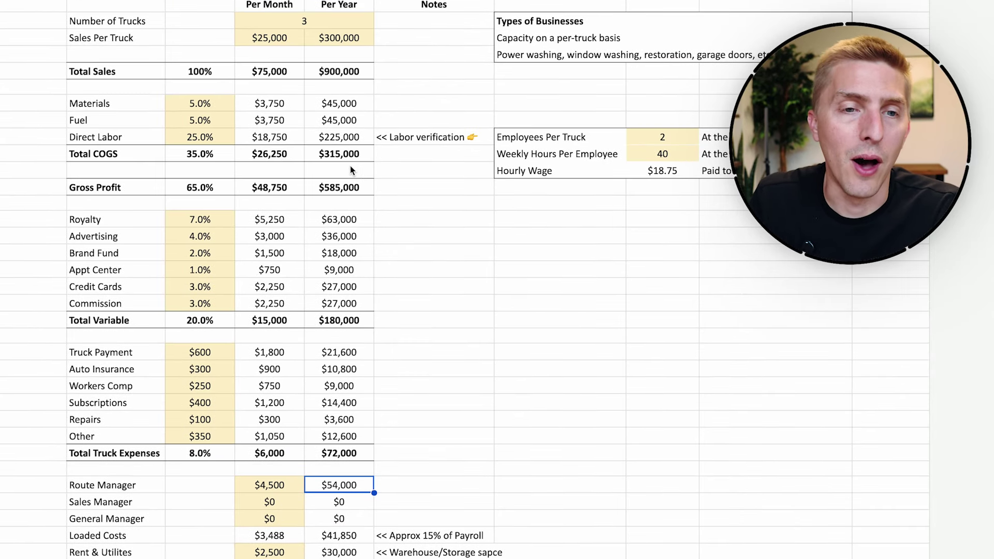
click(364, 25)
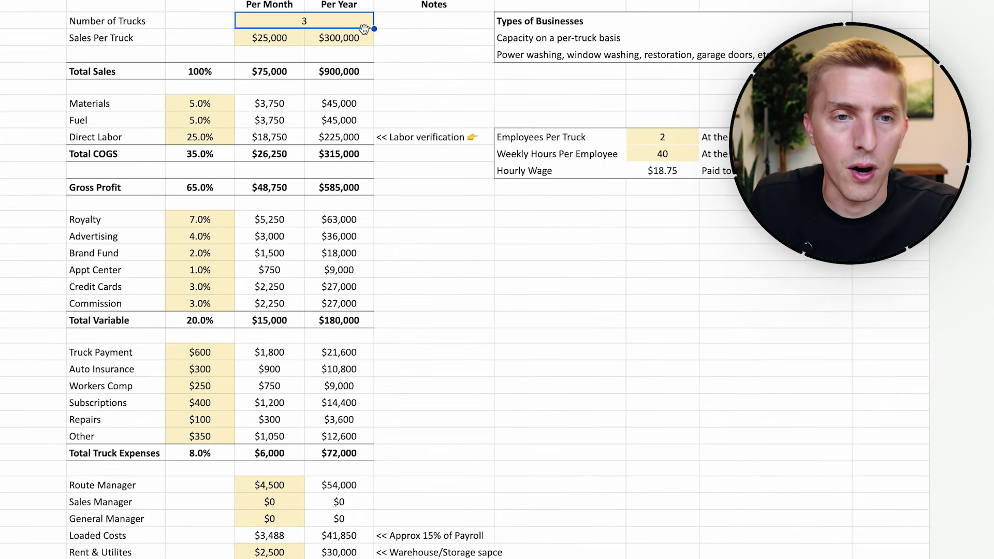
text(4)
key(Return)
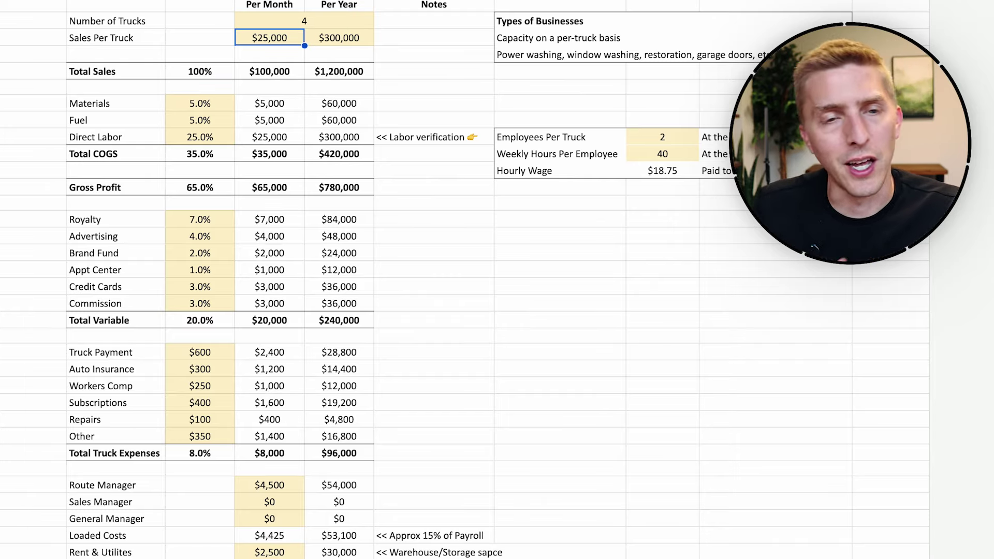
scroll(391, 206, down, 4)
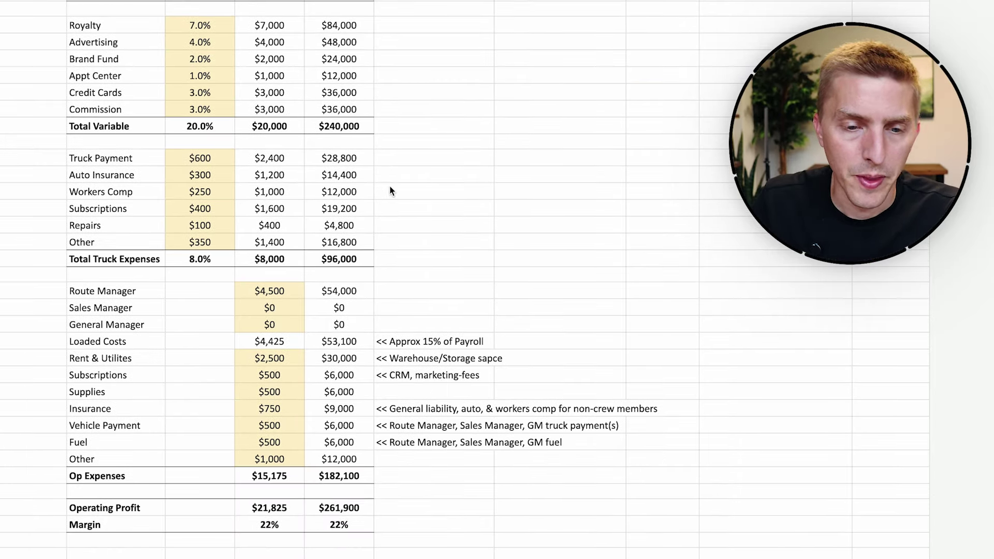
click(355, 517)
scroll(355, 518, up, 3)
scroll(293, 348, up, 2)
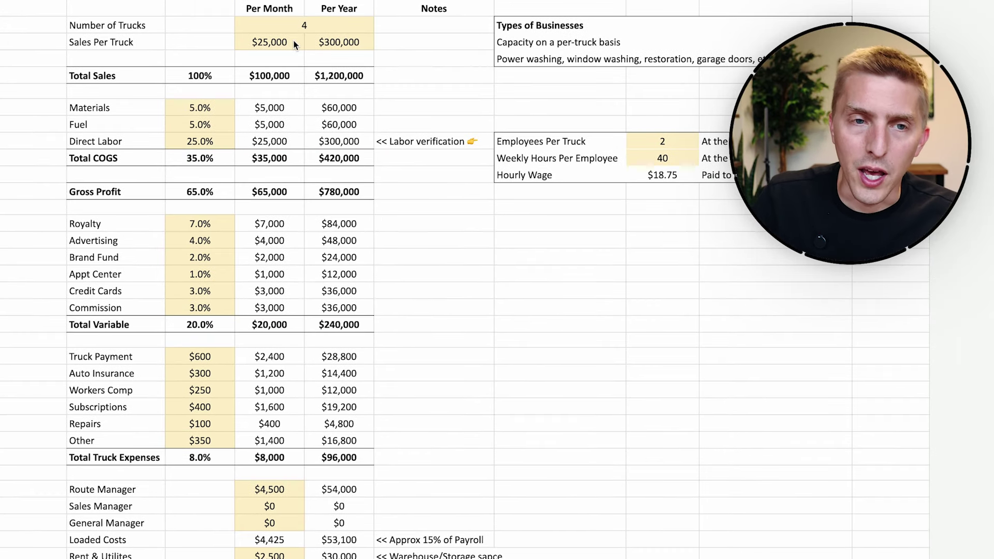
Set the monthly Sales Per Truck to $20,000 and check the yearly Operating Profit.
click(294, 40)
key(Return)
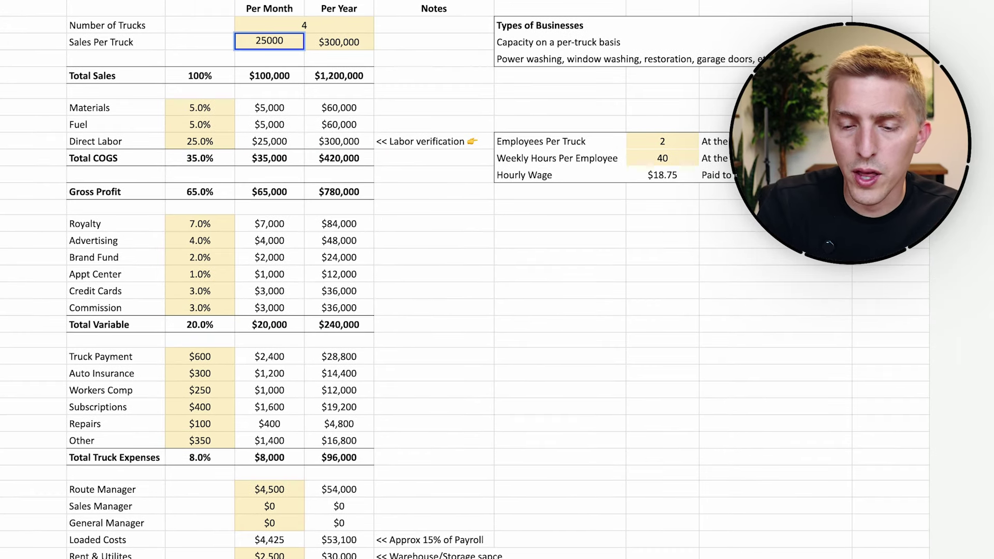
key(BackSpace)
key(BackSpace)
key(BackSpace)
key(BackSpace)
text(000)
scroll(291, 132, down, 5)
key(Return)
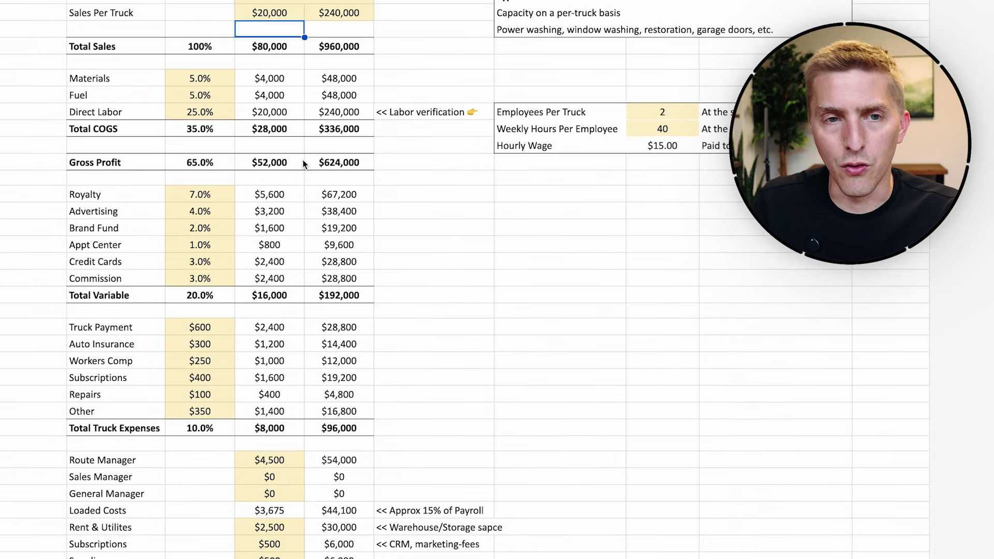
click(360, 509)
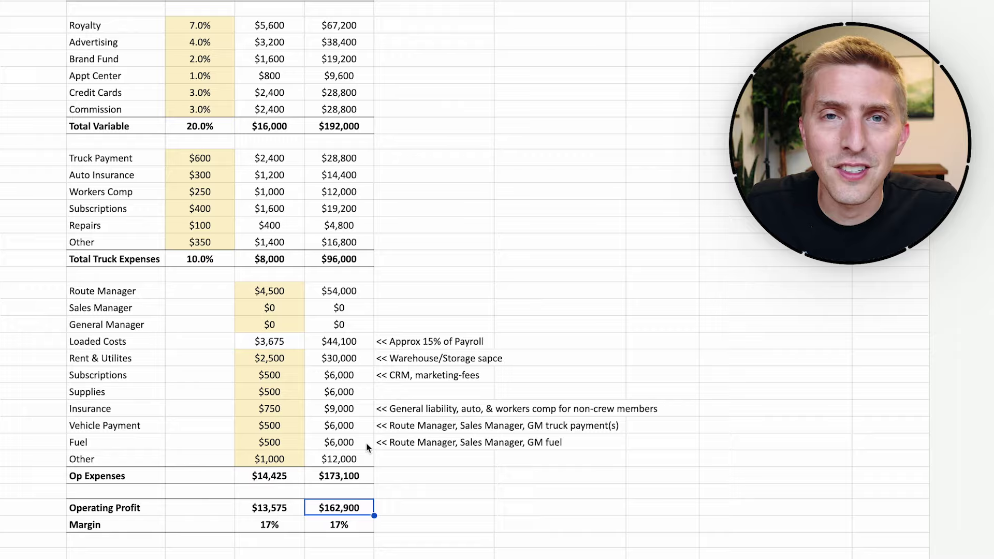
Set the Direct Labor percentage to 30% and check the effect on the yearly figures.
scroll(366, 443, up, 3)
scroll(367, 443, down, 1)
scroll(365, 136, up, 3)
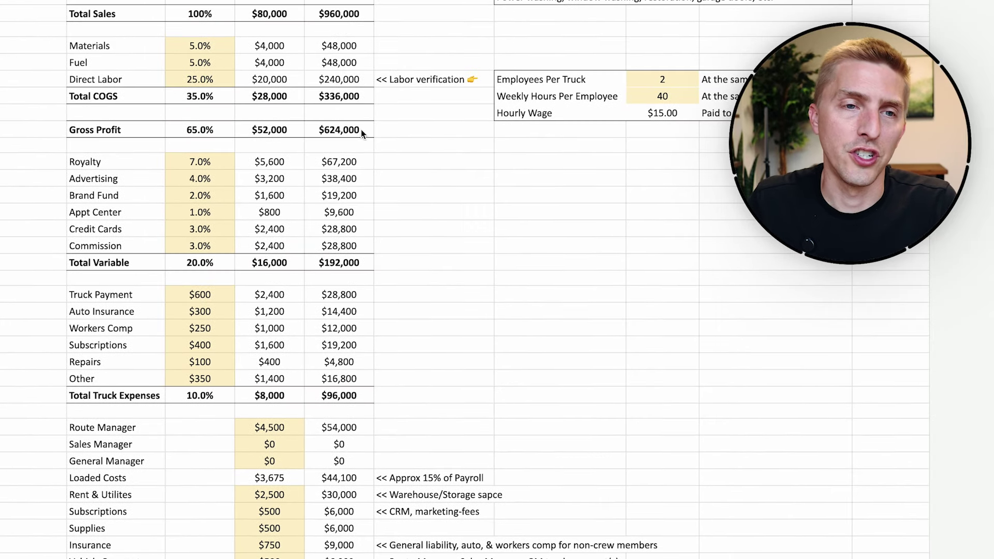
click(223, 85)
text(30)
key(Return)
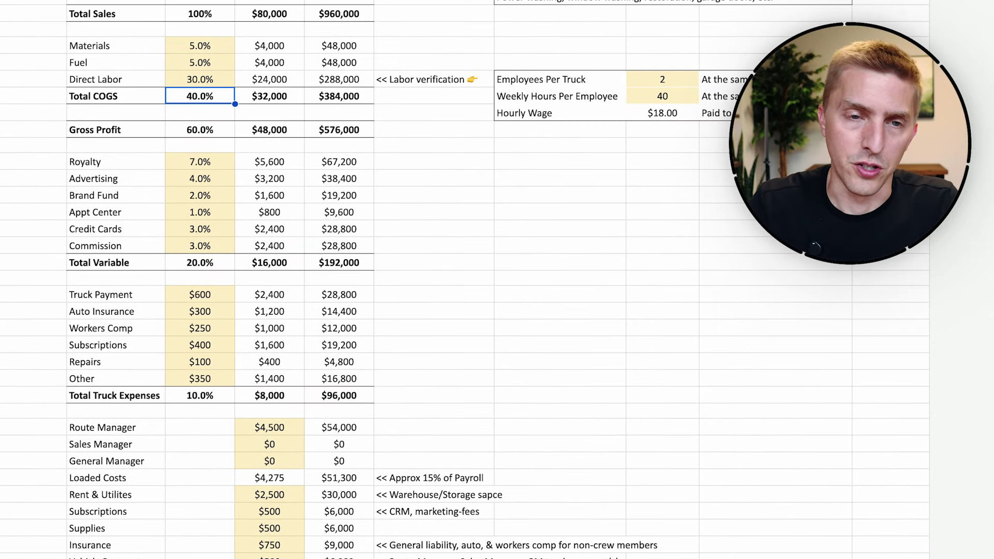
scroll(308, 104, down, 3)
click(333, 445)
scroll(333, 446, up, 2)
Set the monthly Route Manager expense to $5,000 and look over the updated P&L.
click(269, 355)
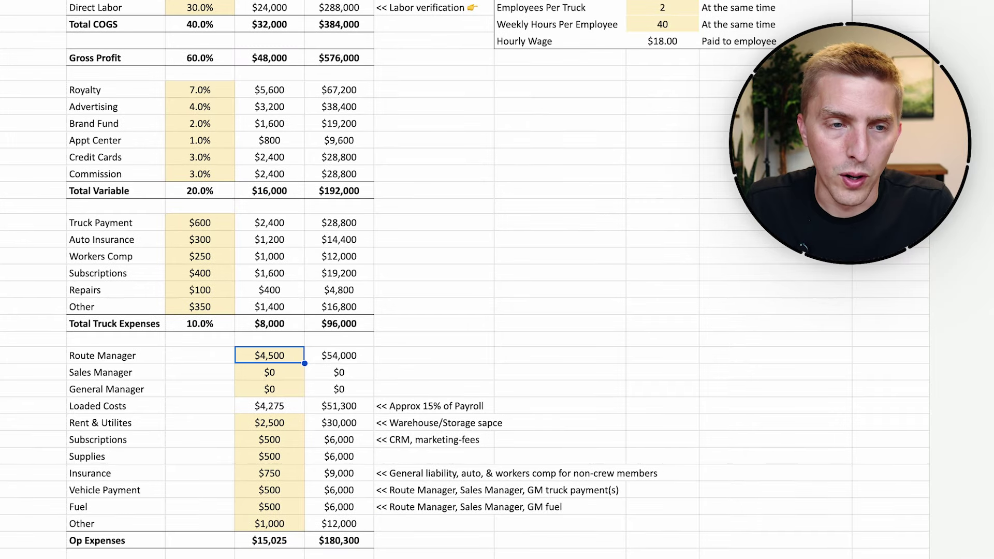
key(Return)
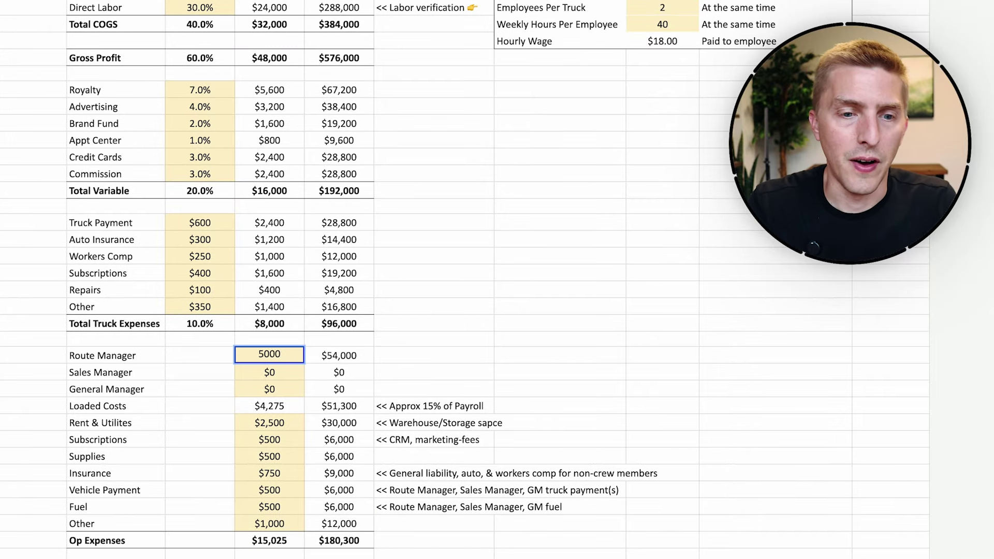
text(5000)
key(Return)
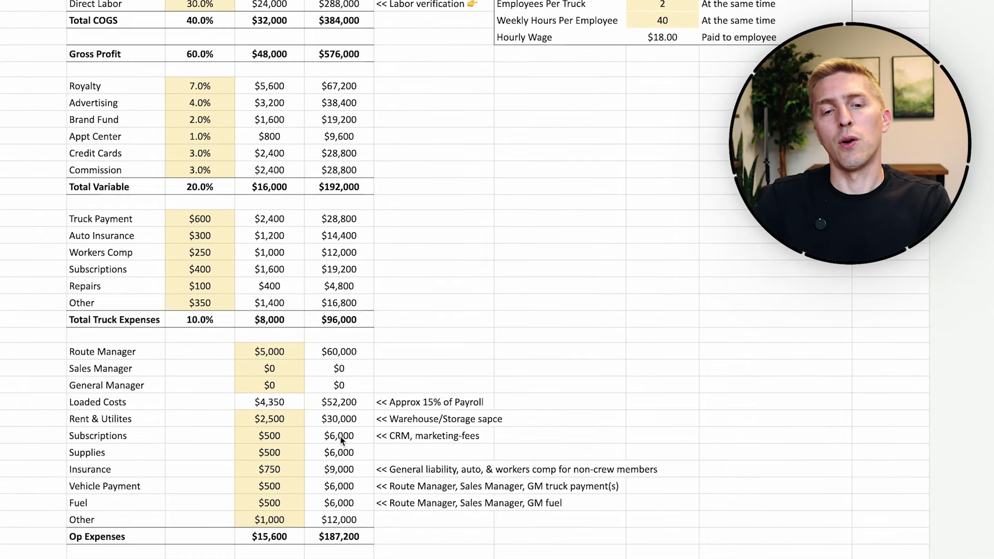
scroll(347, 441, up, 5)
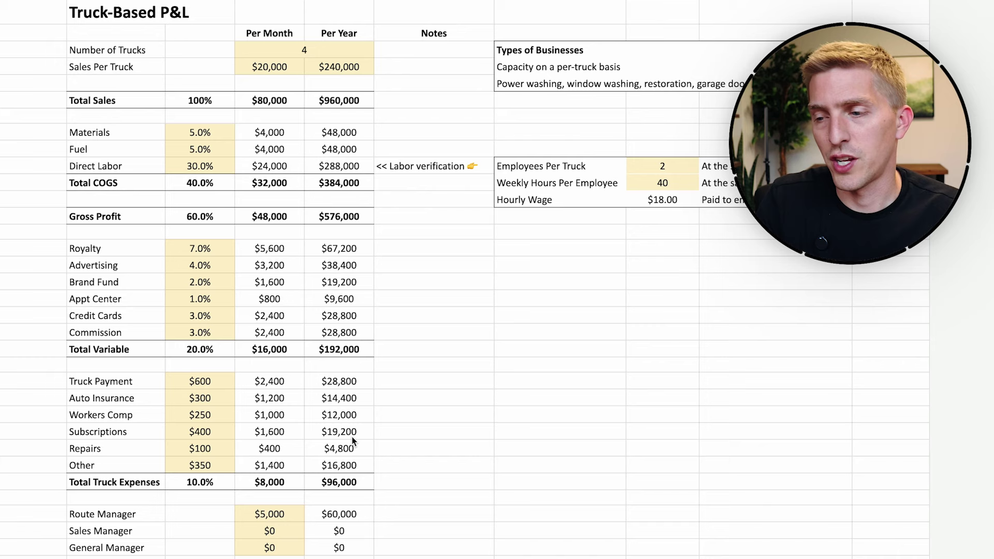
scroll(417, 245, down, 2)
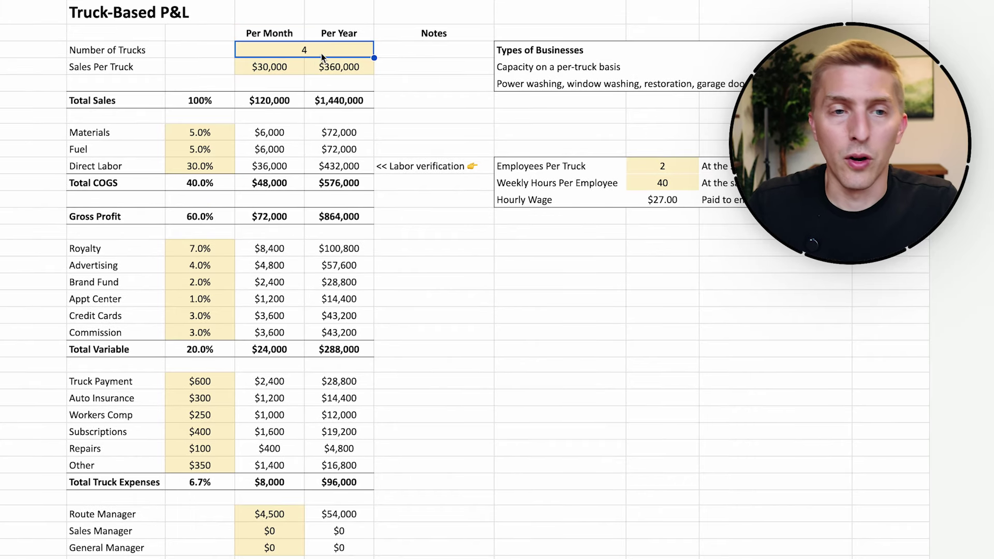
Set the Number of Trucks to 5 and review the P&L down to the yearly Operating Profit.
click(269, 34)
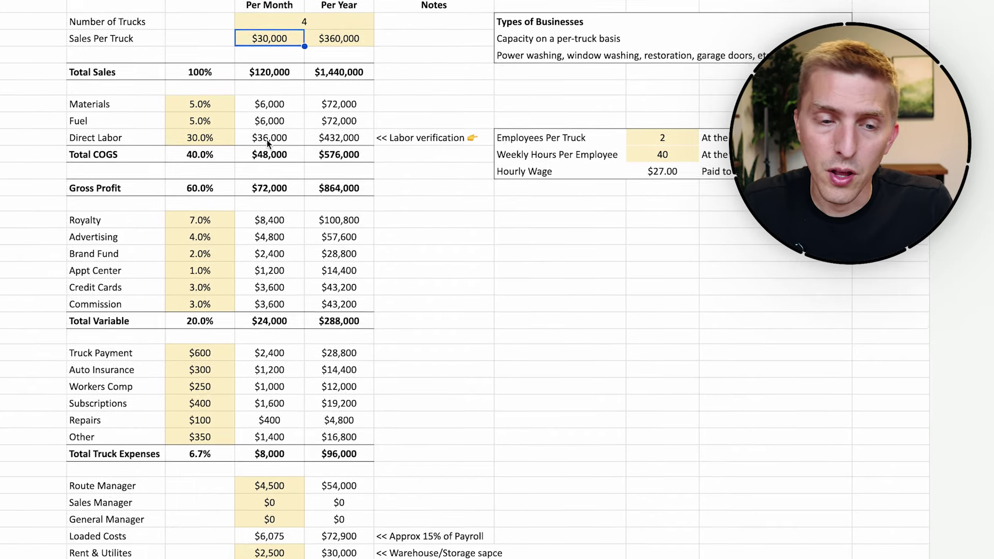
click(269, 486)
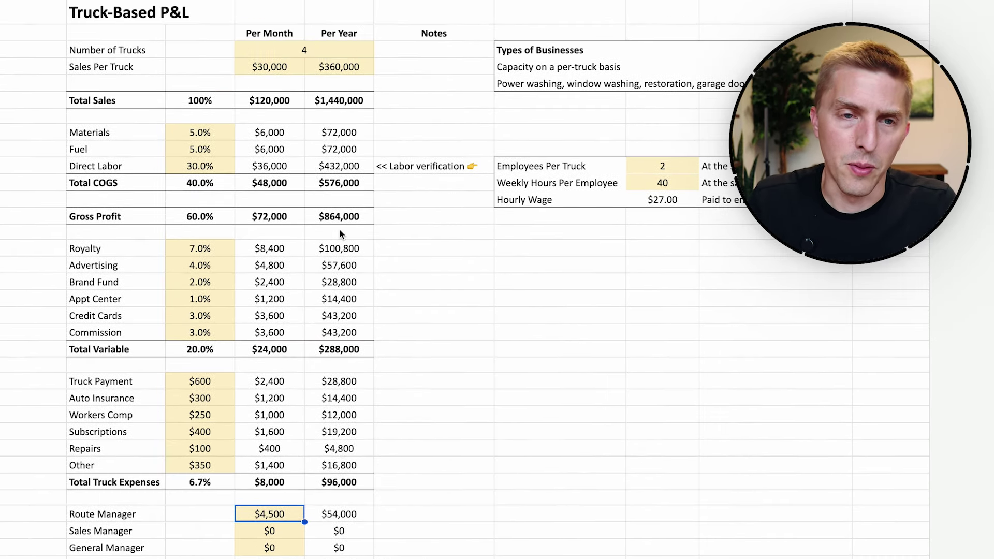
click(327, 49)
text(5)
key(Return)
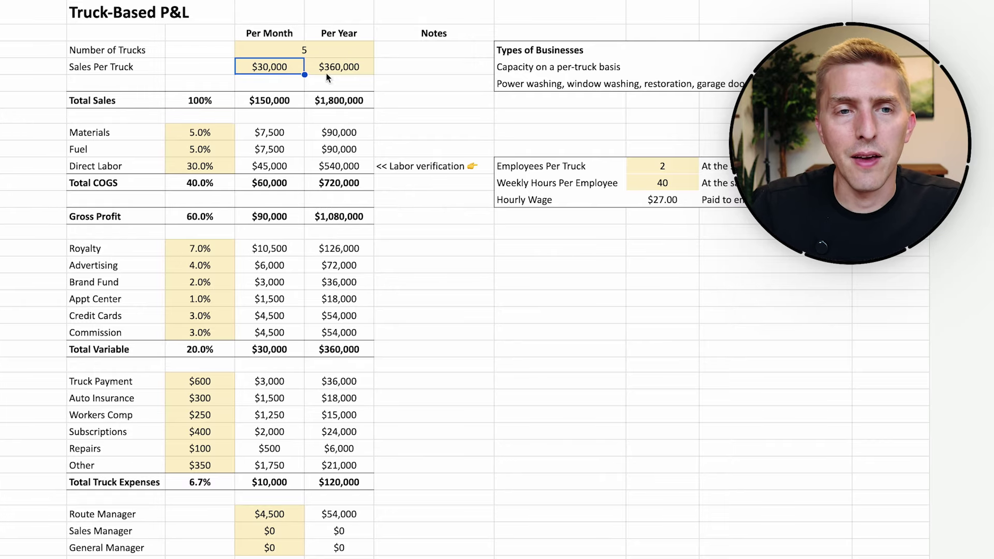
scroll(397, 195, down, 3)
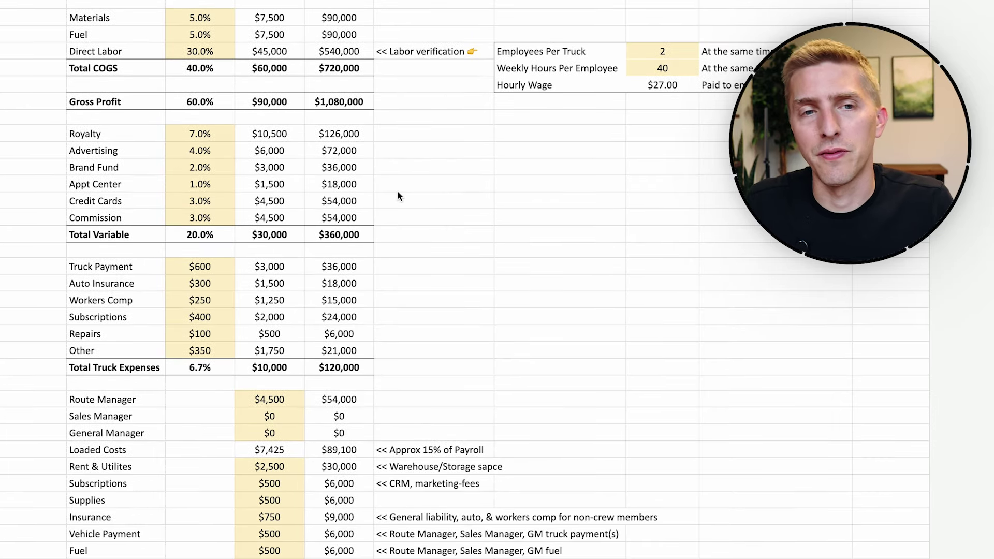
scroll(398, 196, down, 4)
click(345, 521)
click(347, 511)
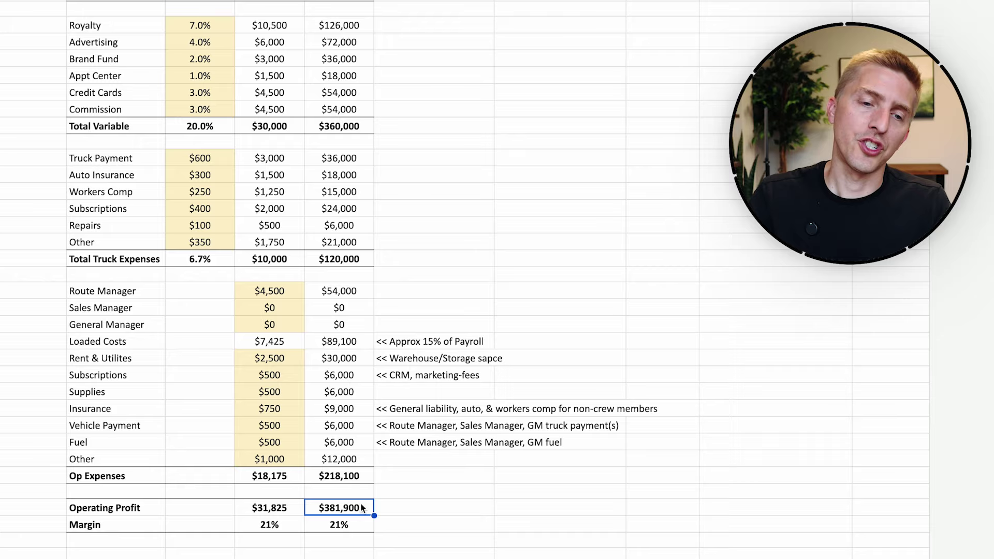
scroll(304, 397, up, 8)
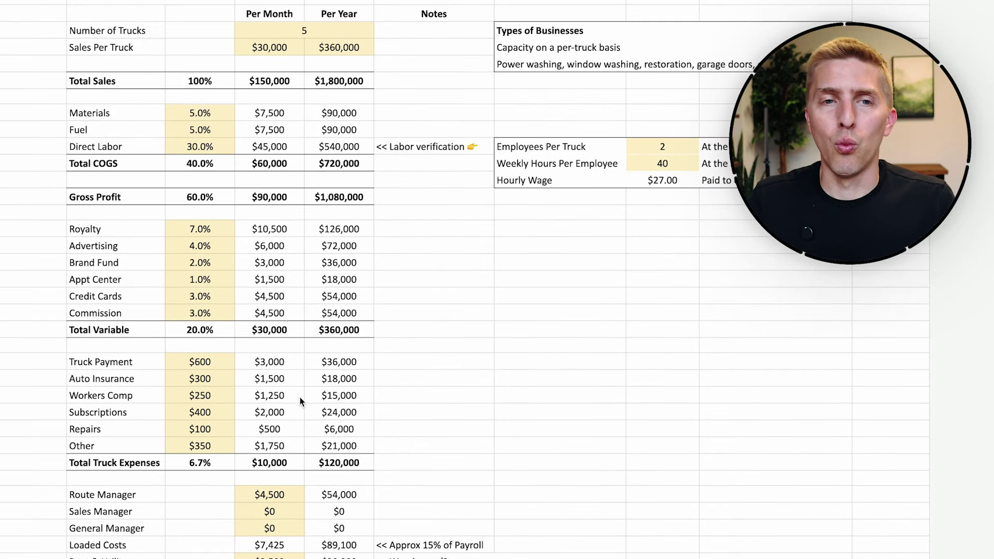